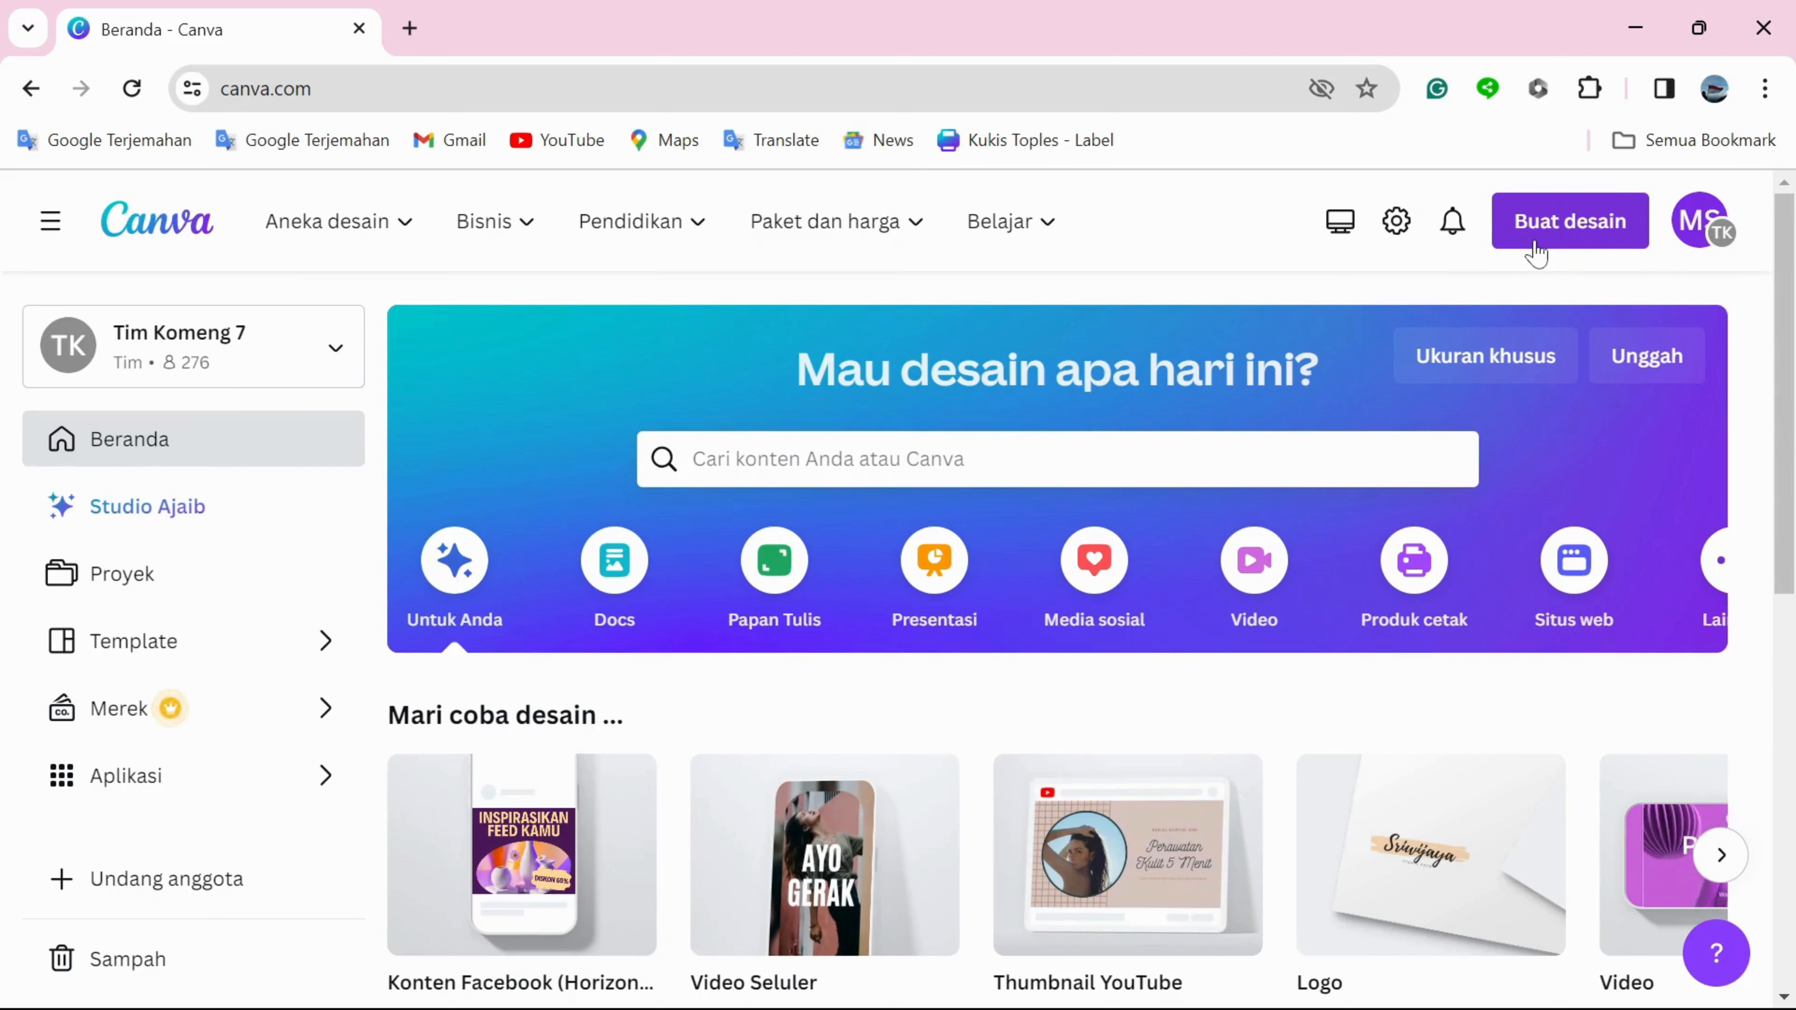
# Start a new custom-size design and set its measurement unit to cm.
pyautogui.click(1537, 240)
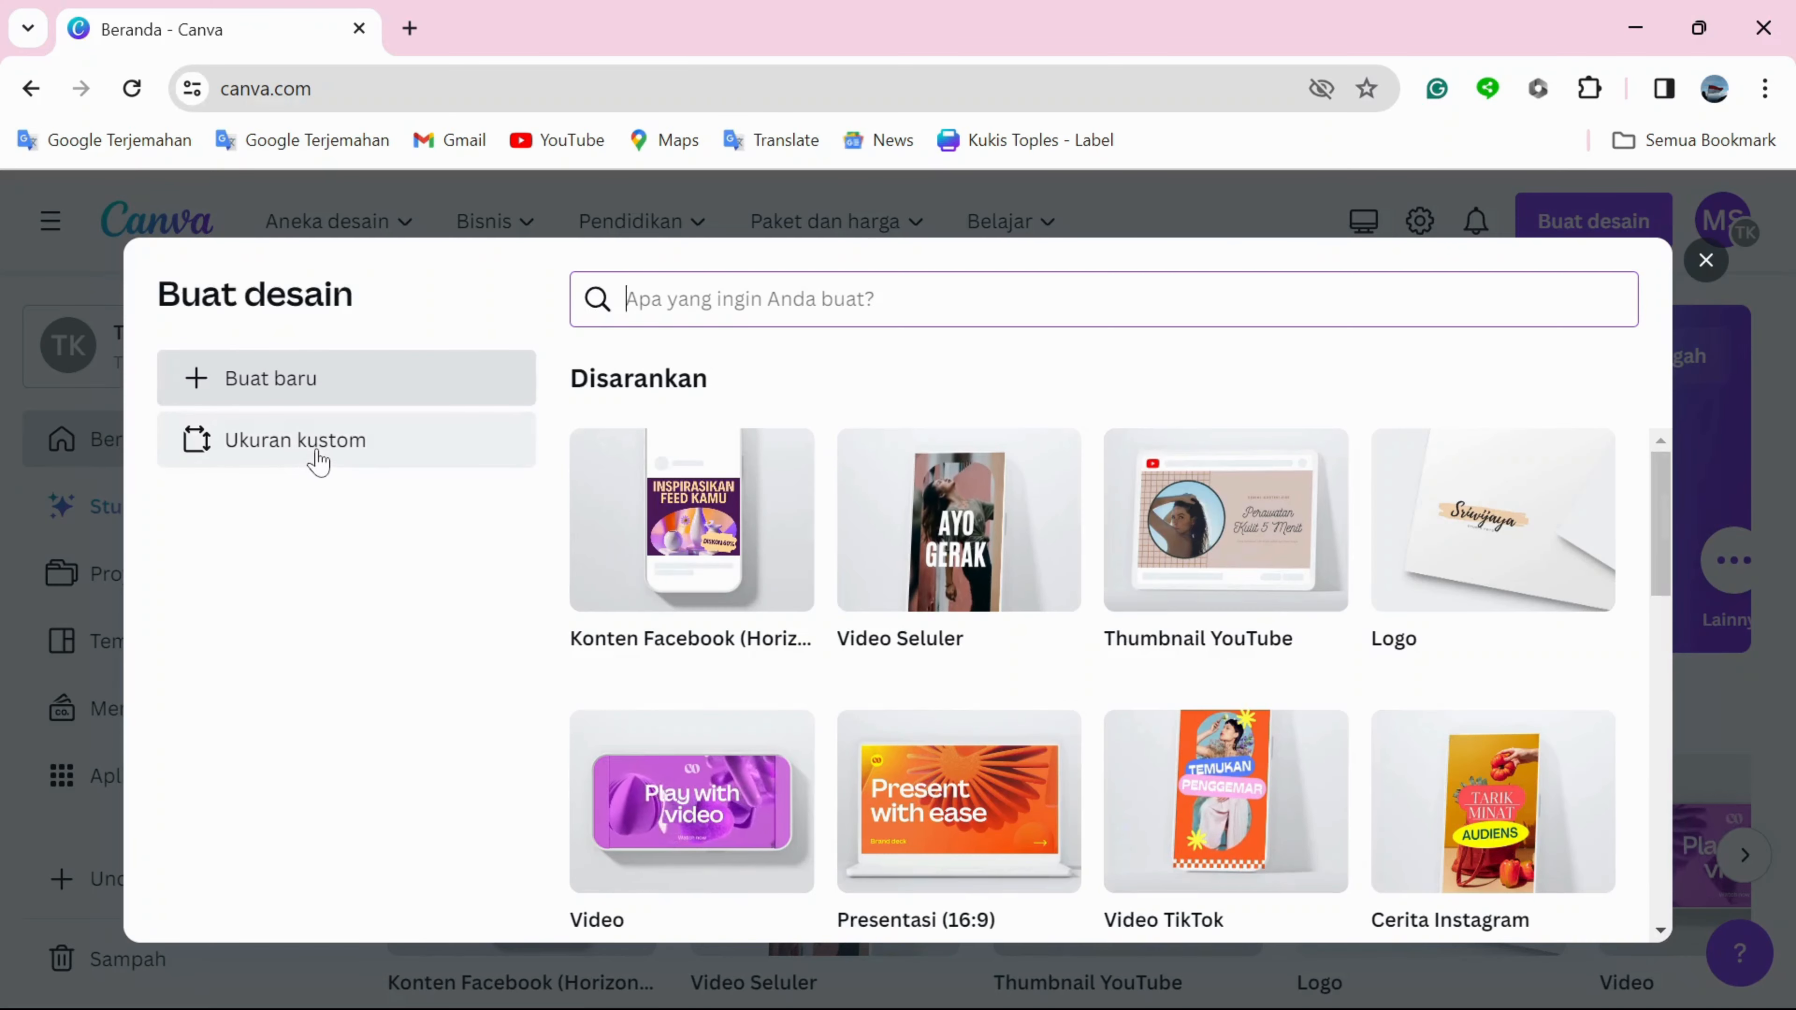
pyautogui.click(318, 458)
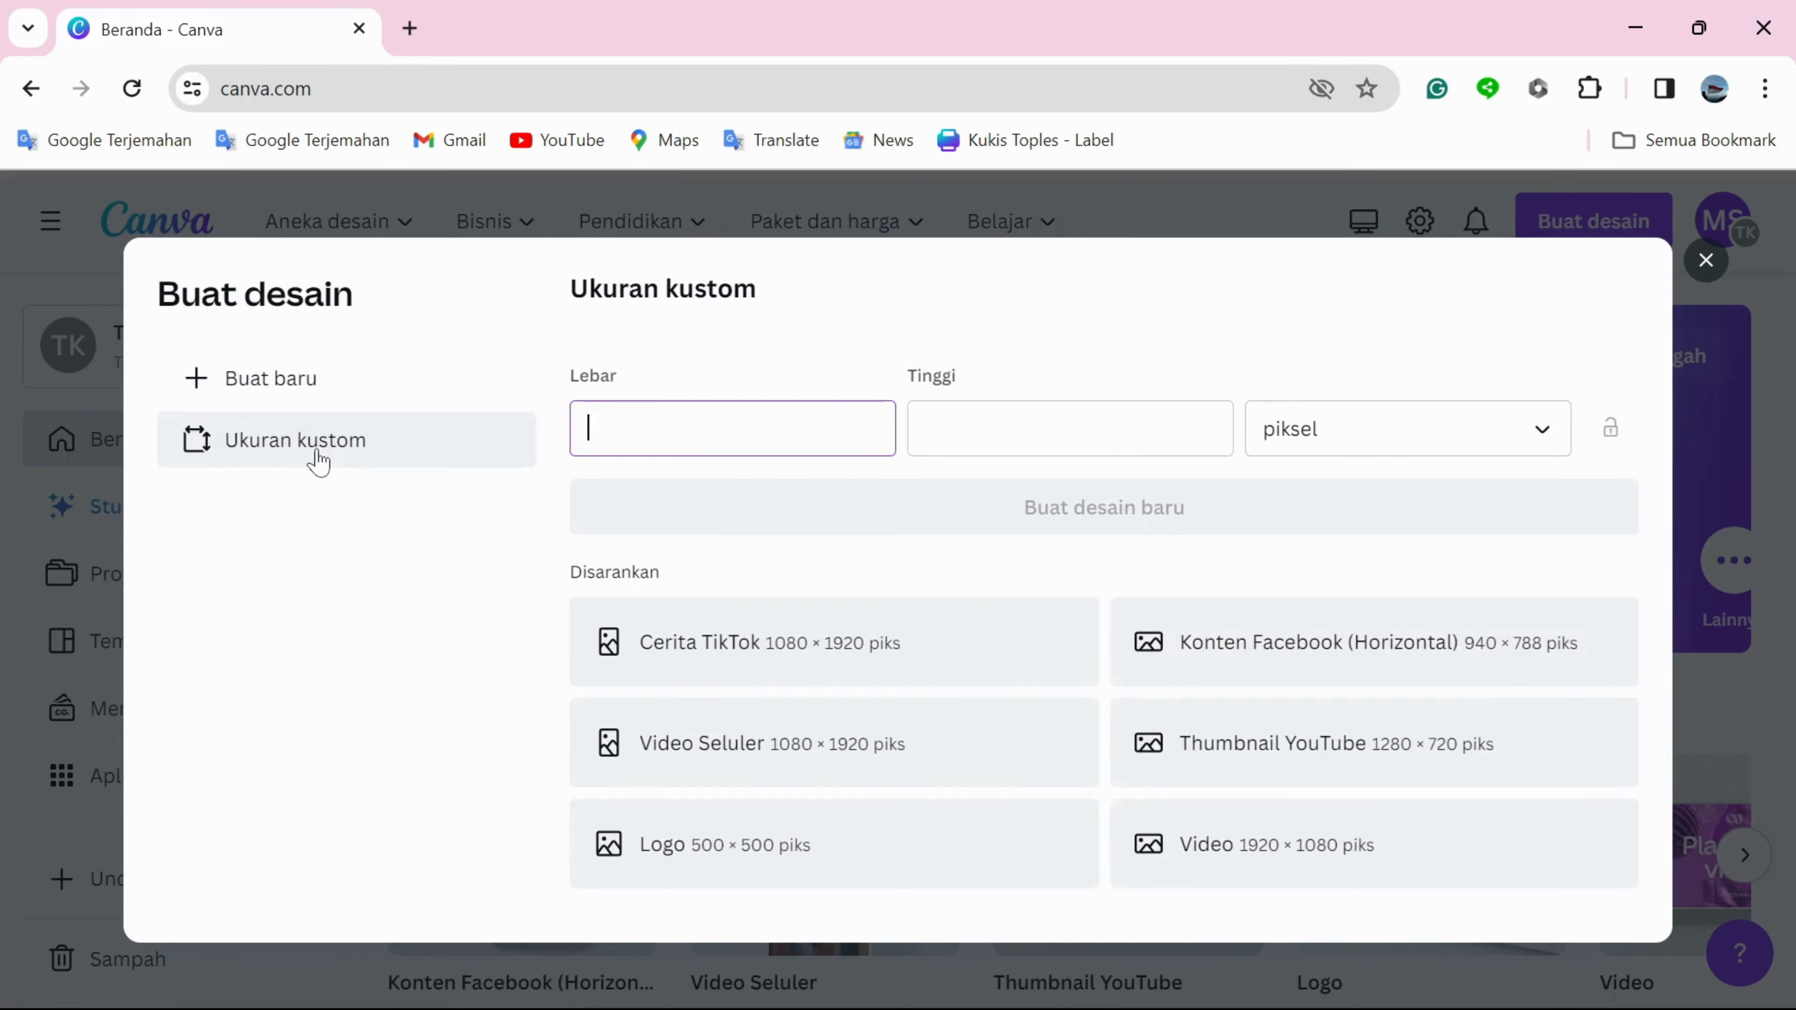
pyautogui.write('3')
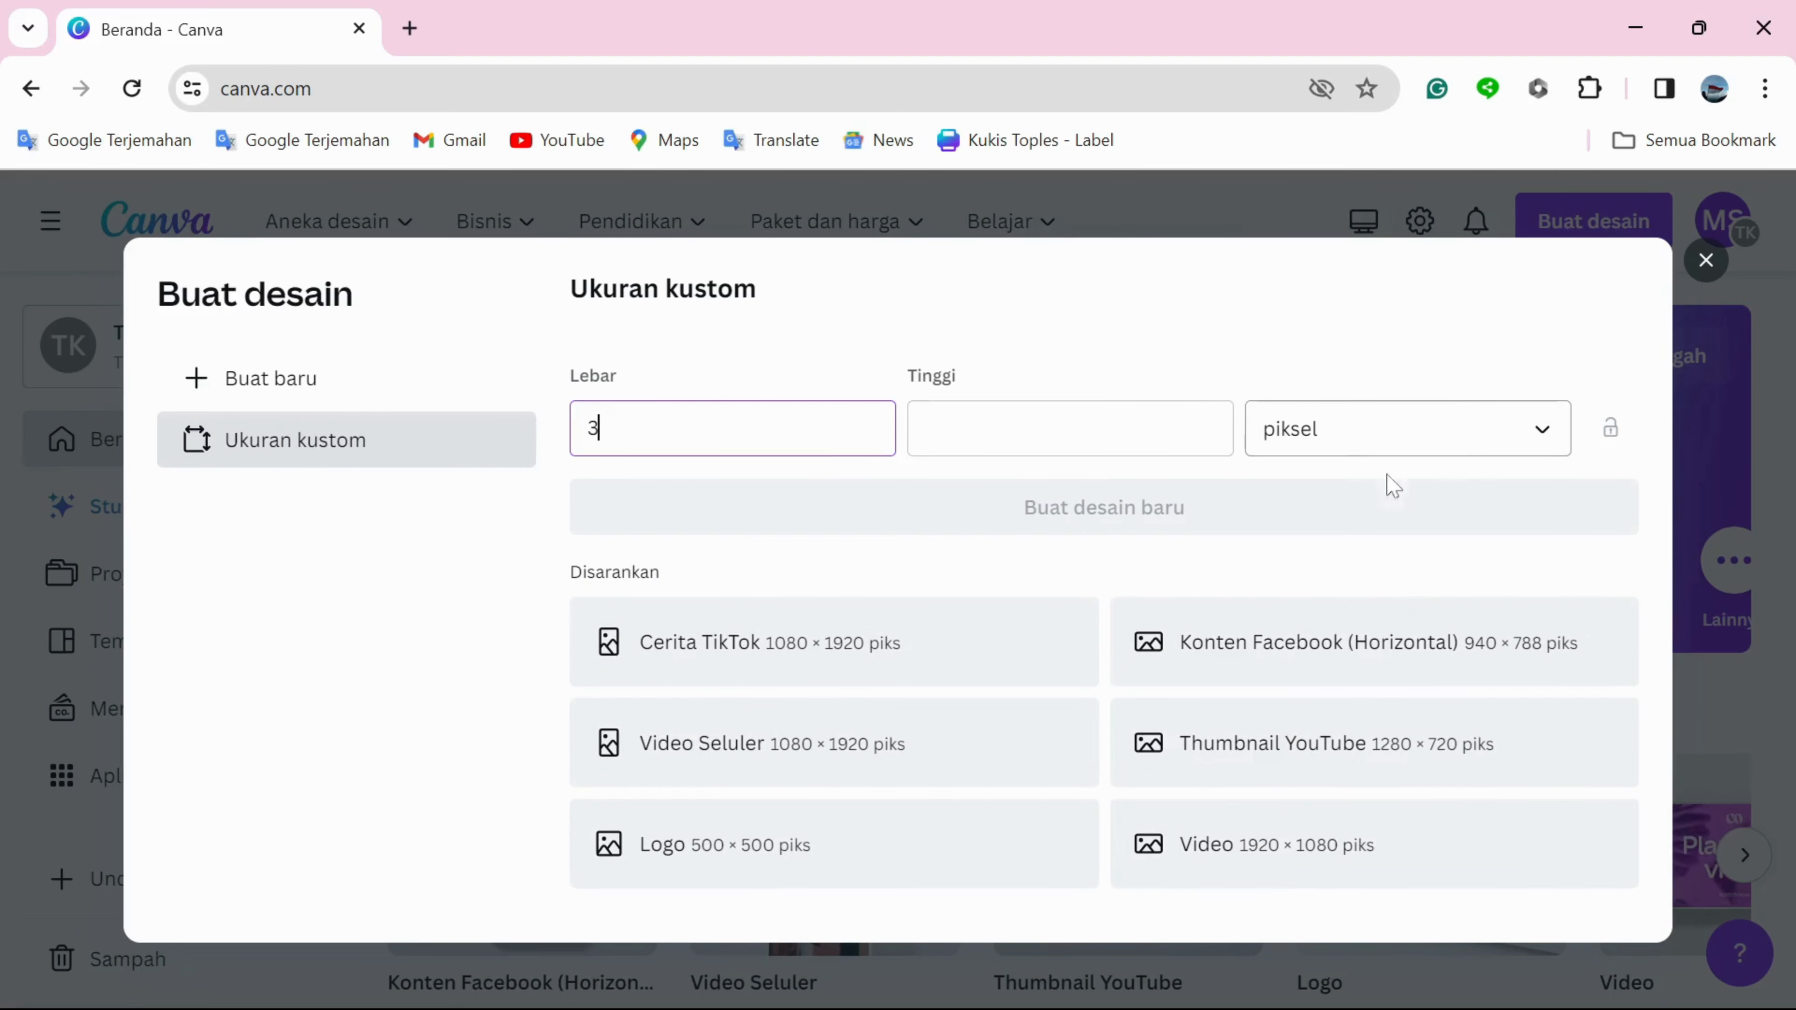
pyautogui.click(1460, 441)
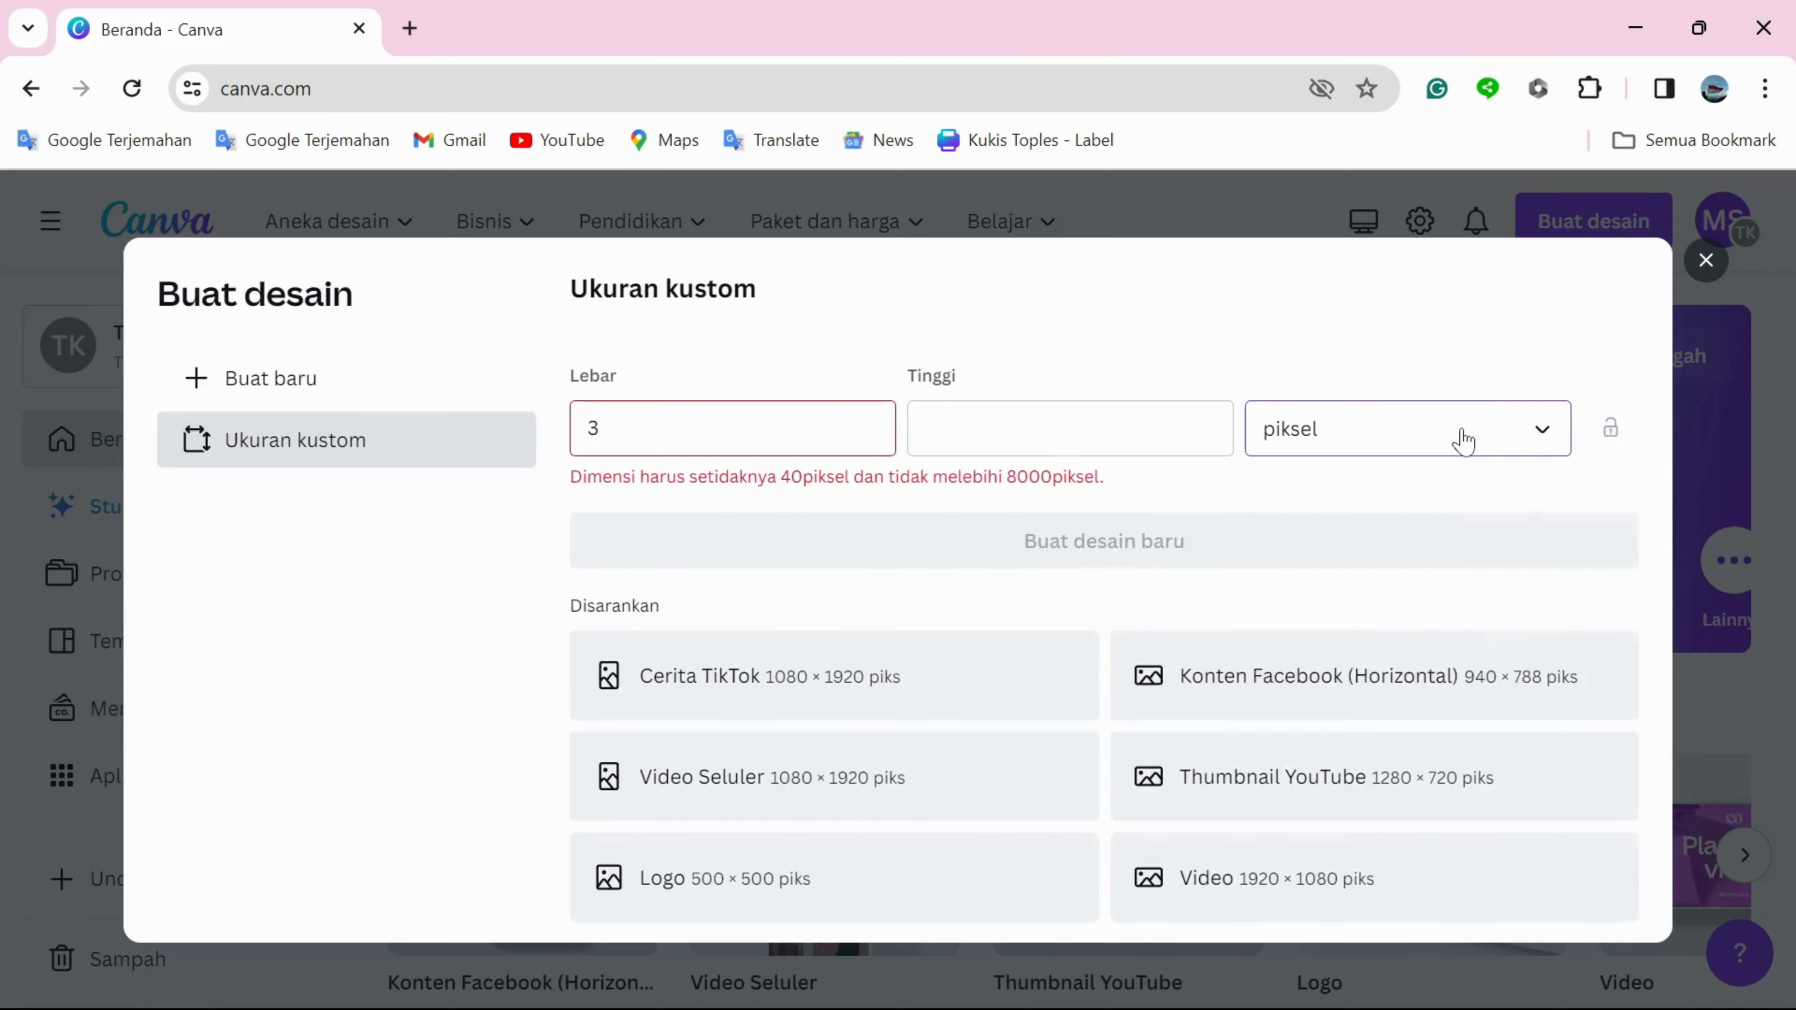
pyautogui.click(1460, 440)
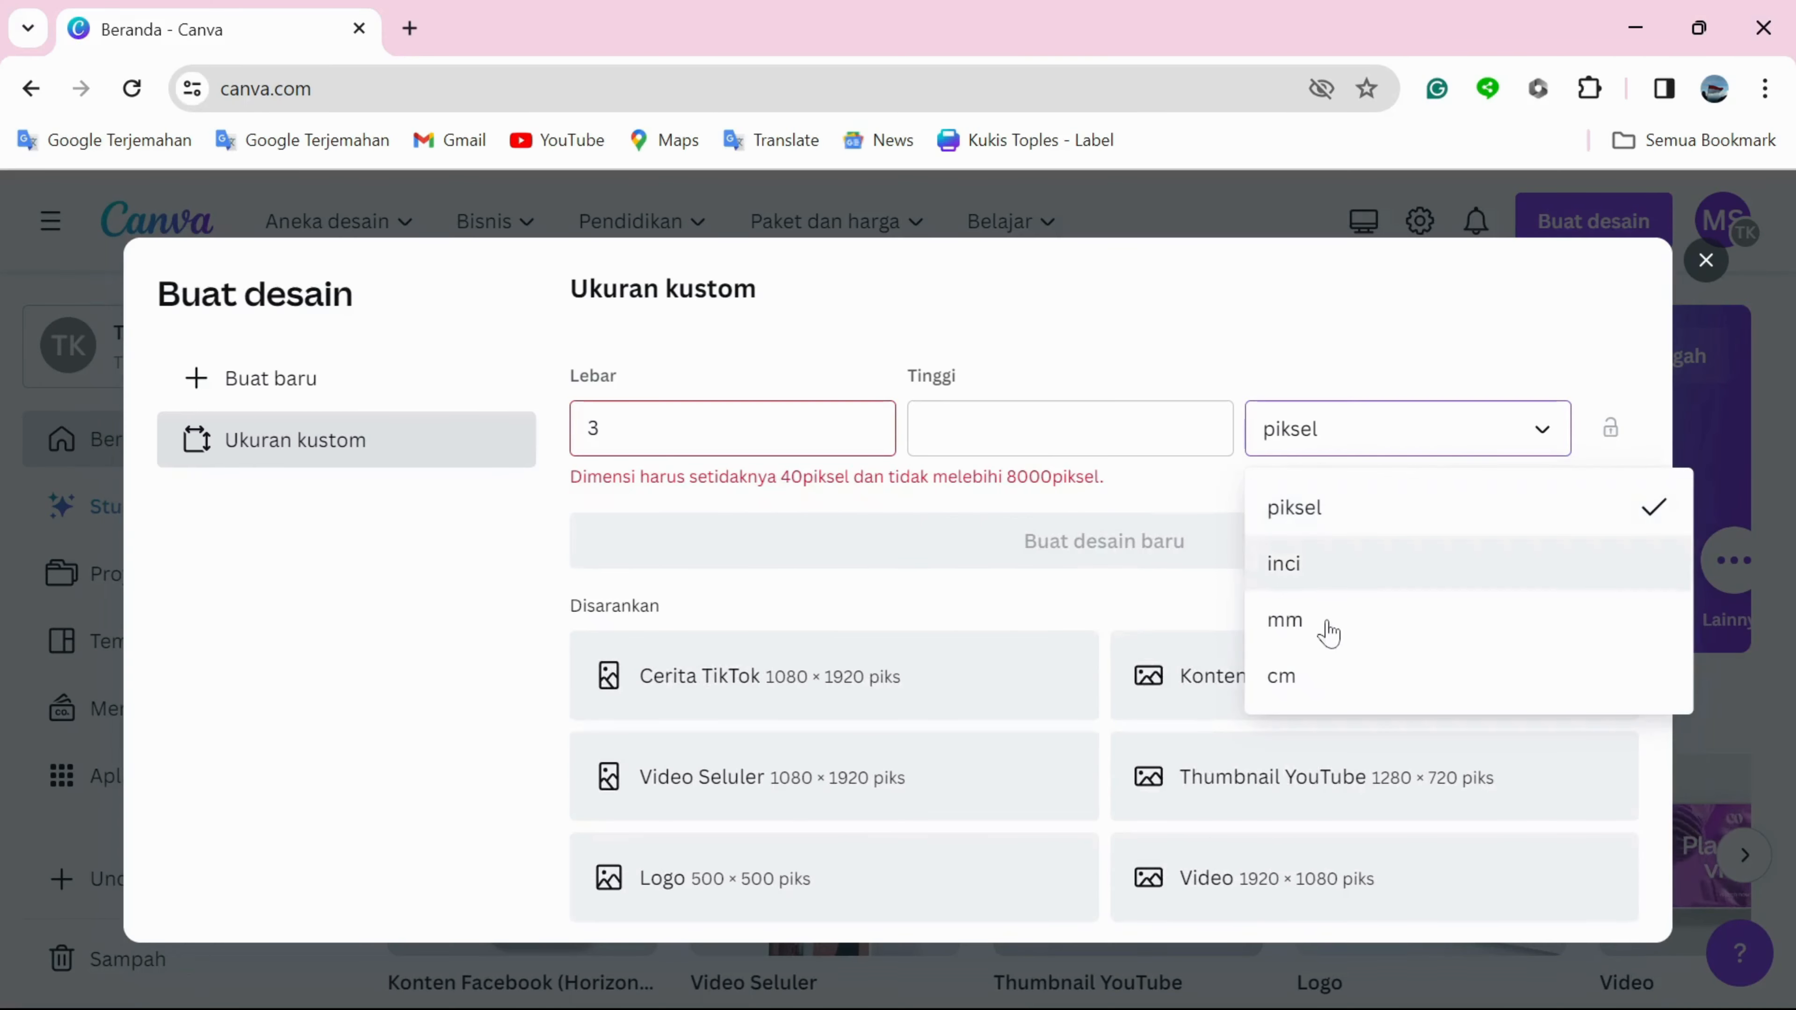
pyautogui.click(1315, 690)
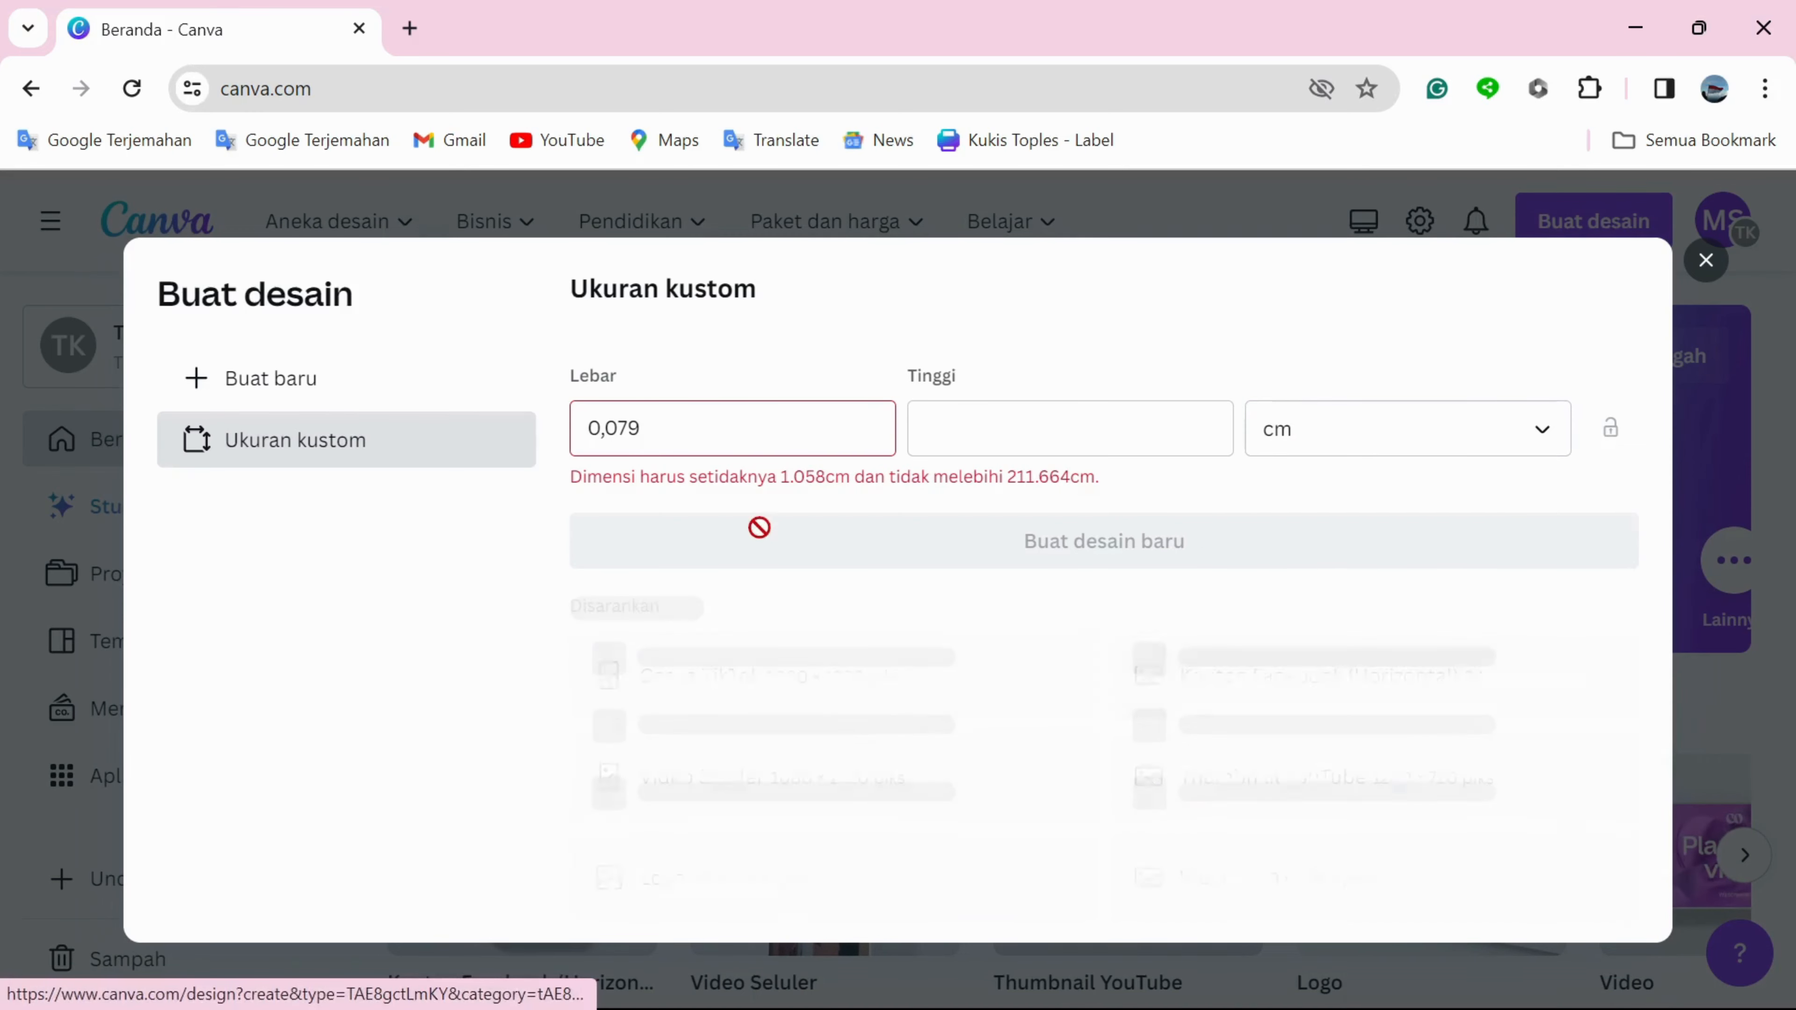
# Set the custom size to 3 cm wide by 4 cm high and create the design.
pyautogui.click(676, 429)
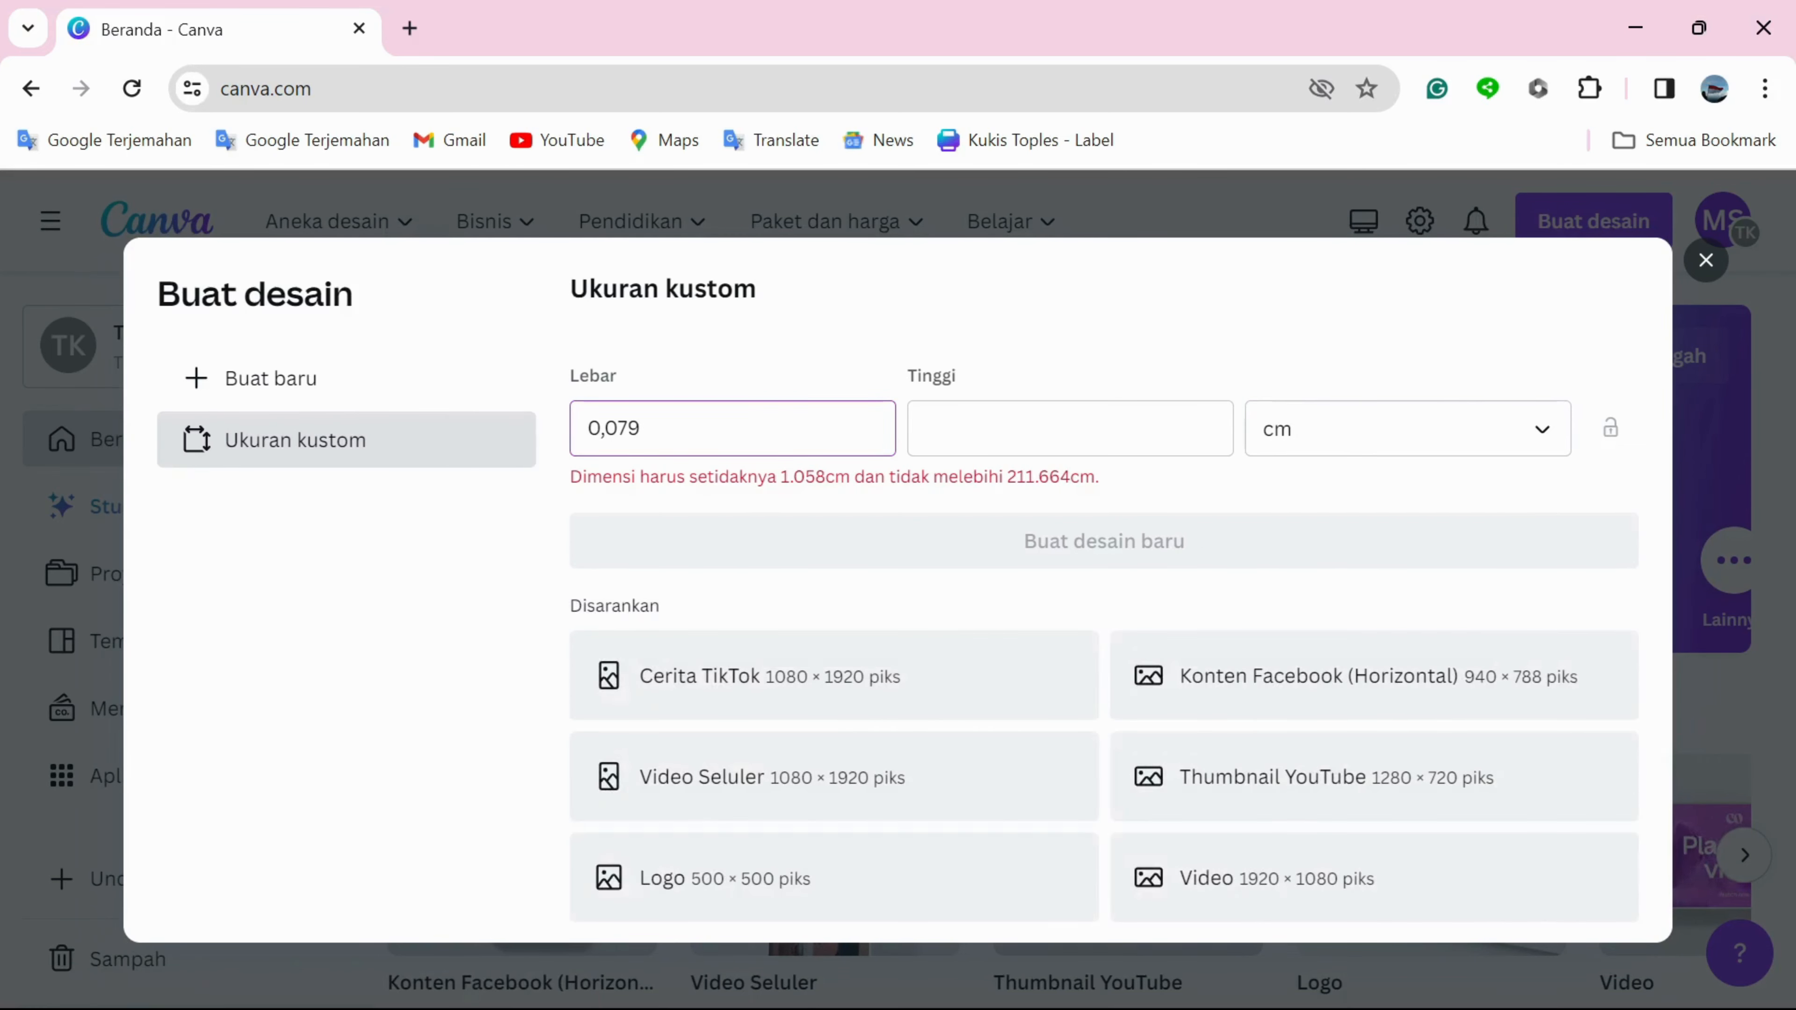
pyautogui.moveTo(632, 428); pyautogui.dragTo(572, 421)
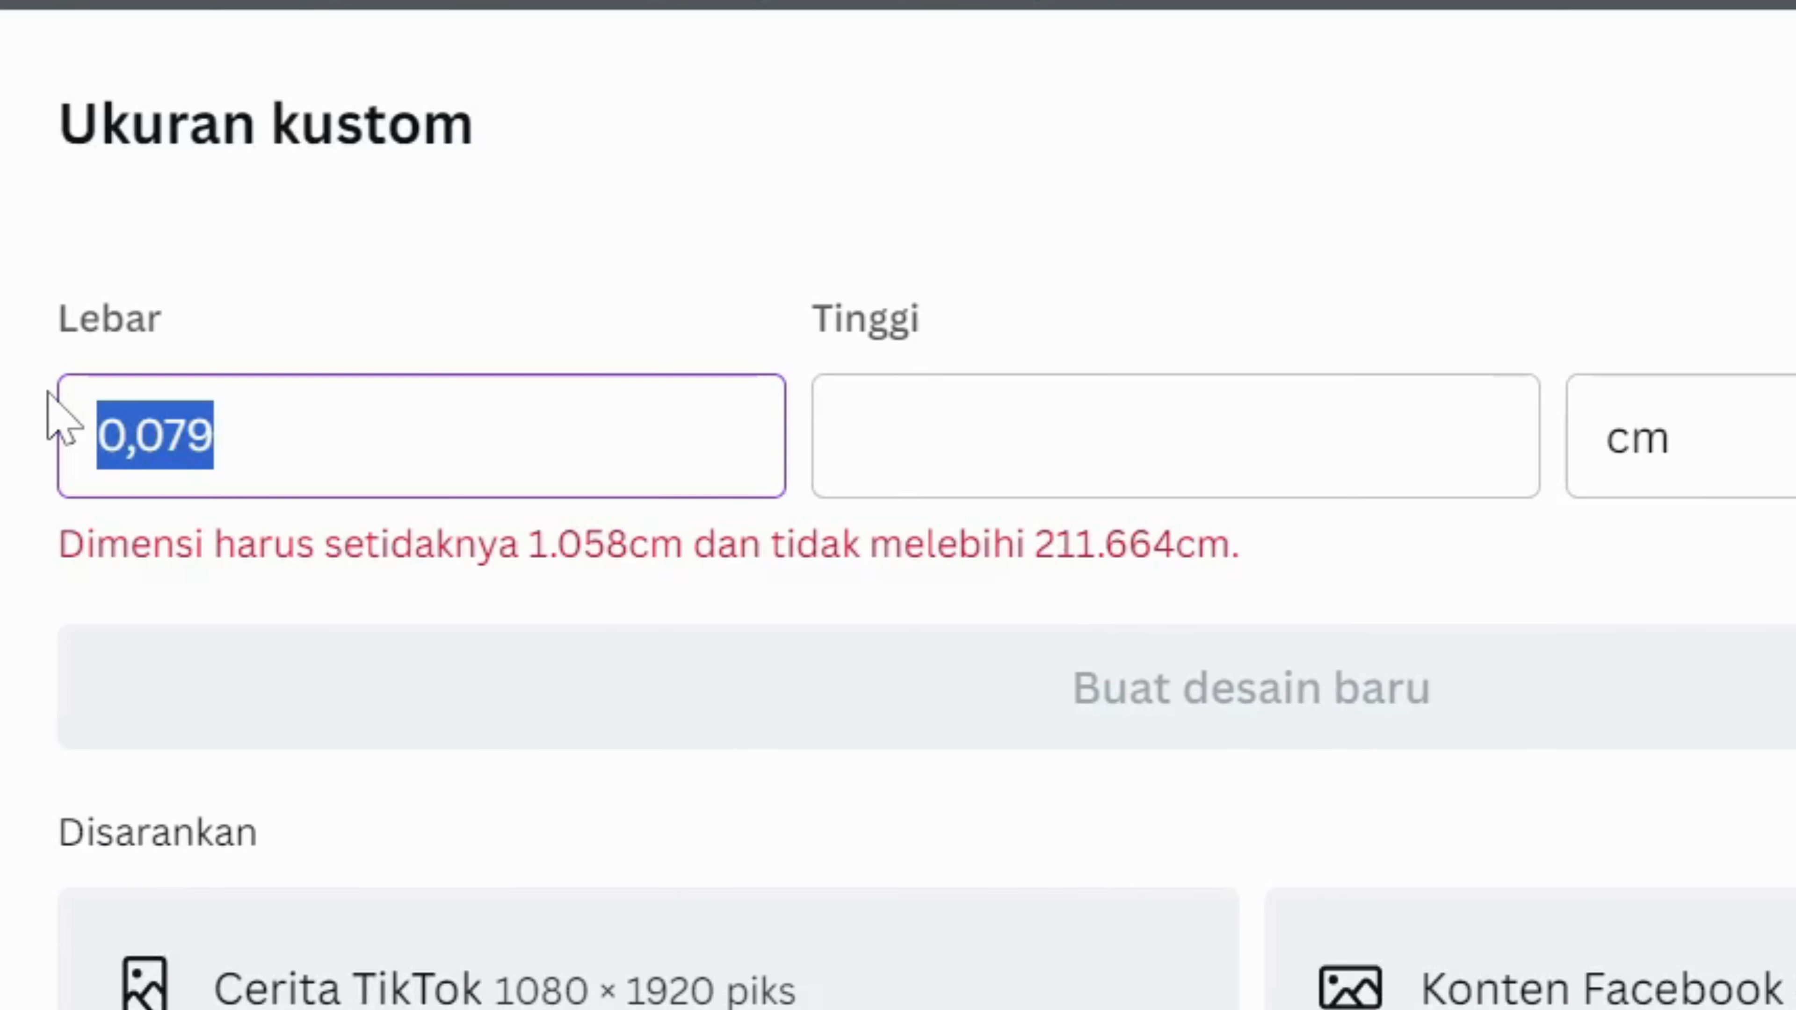
pyautogui.write('3')
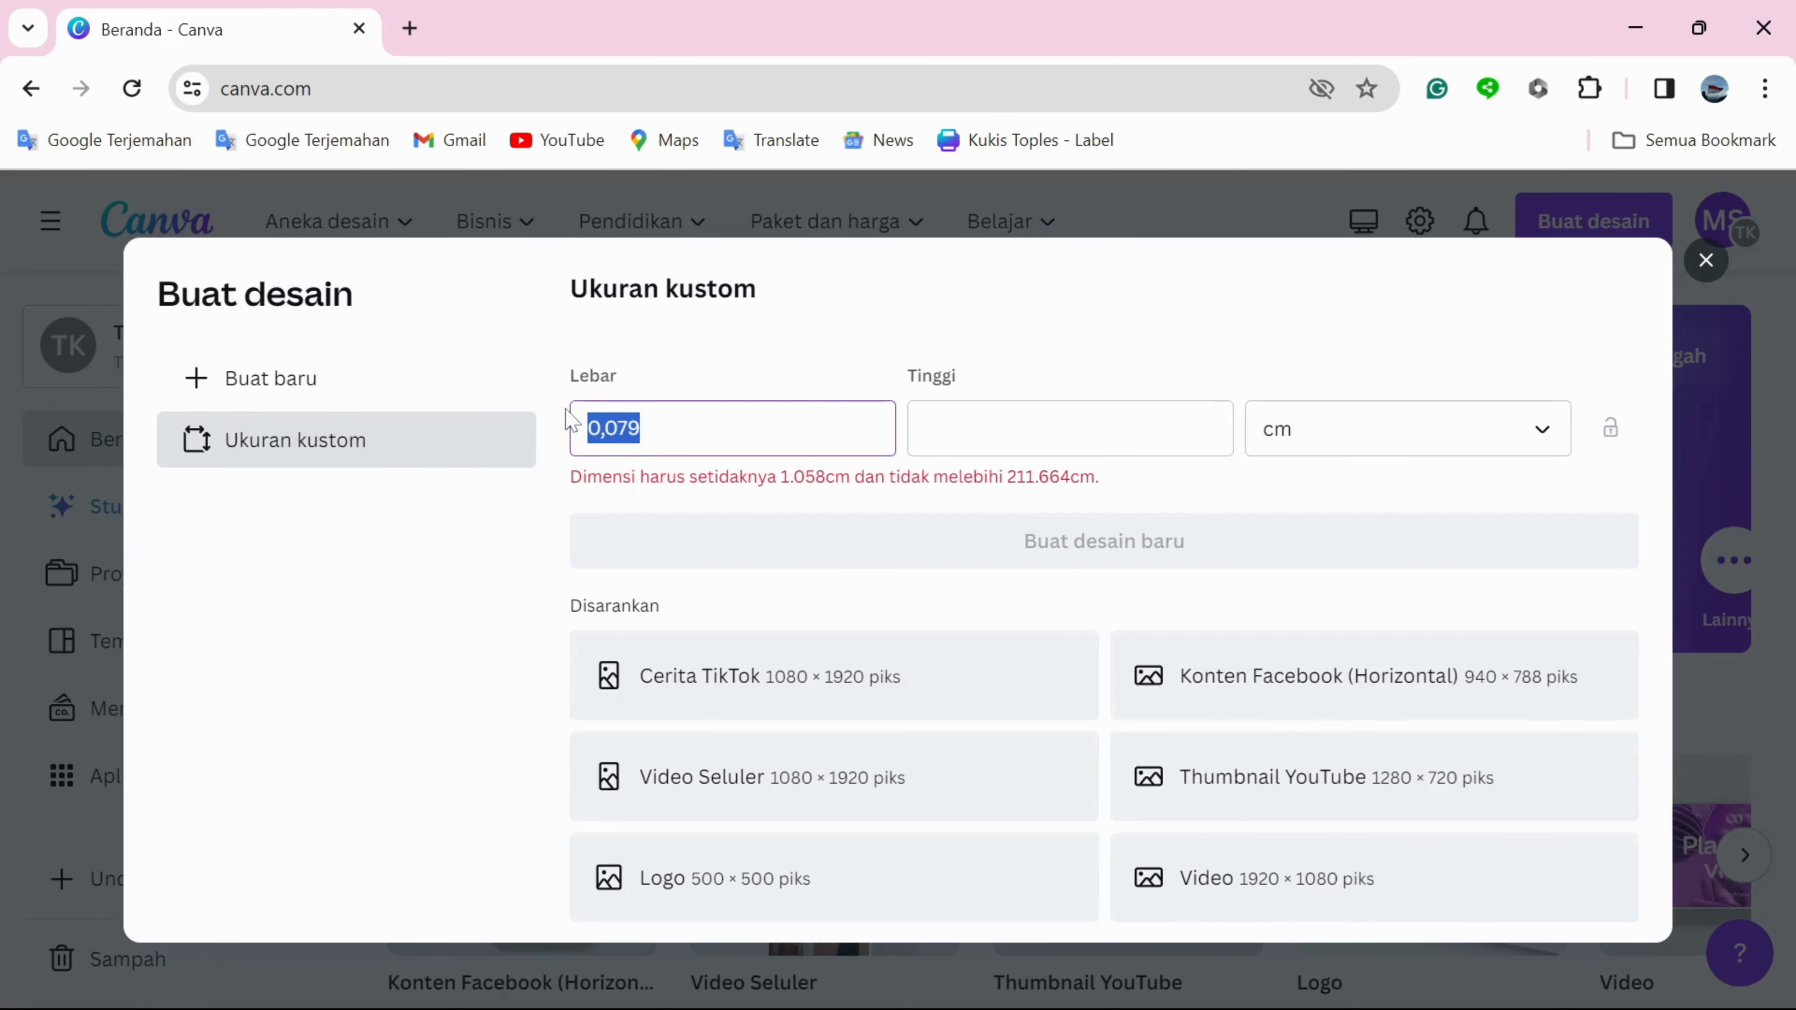
pyautogui.write('3')
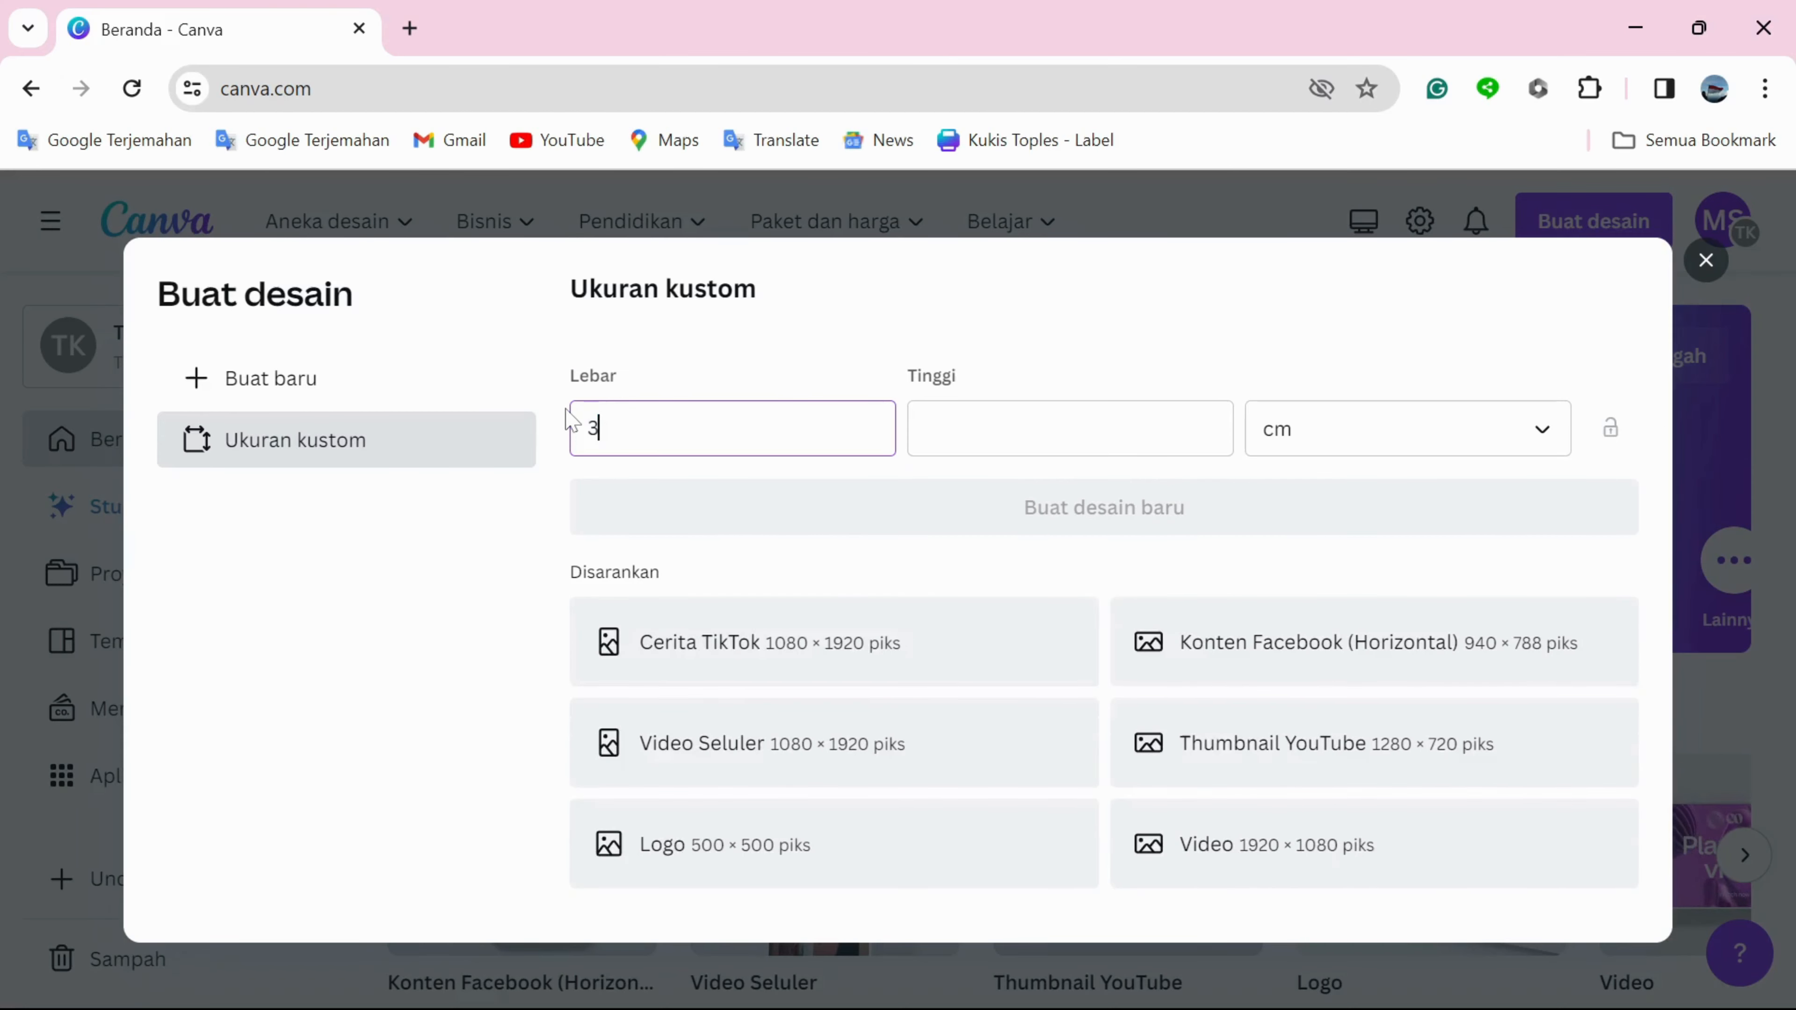
pyautogui.press('Tab')
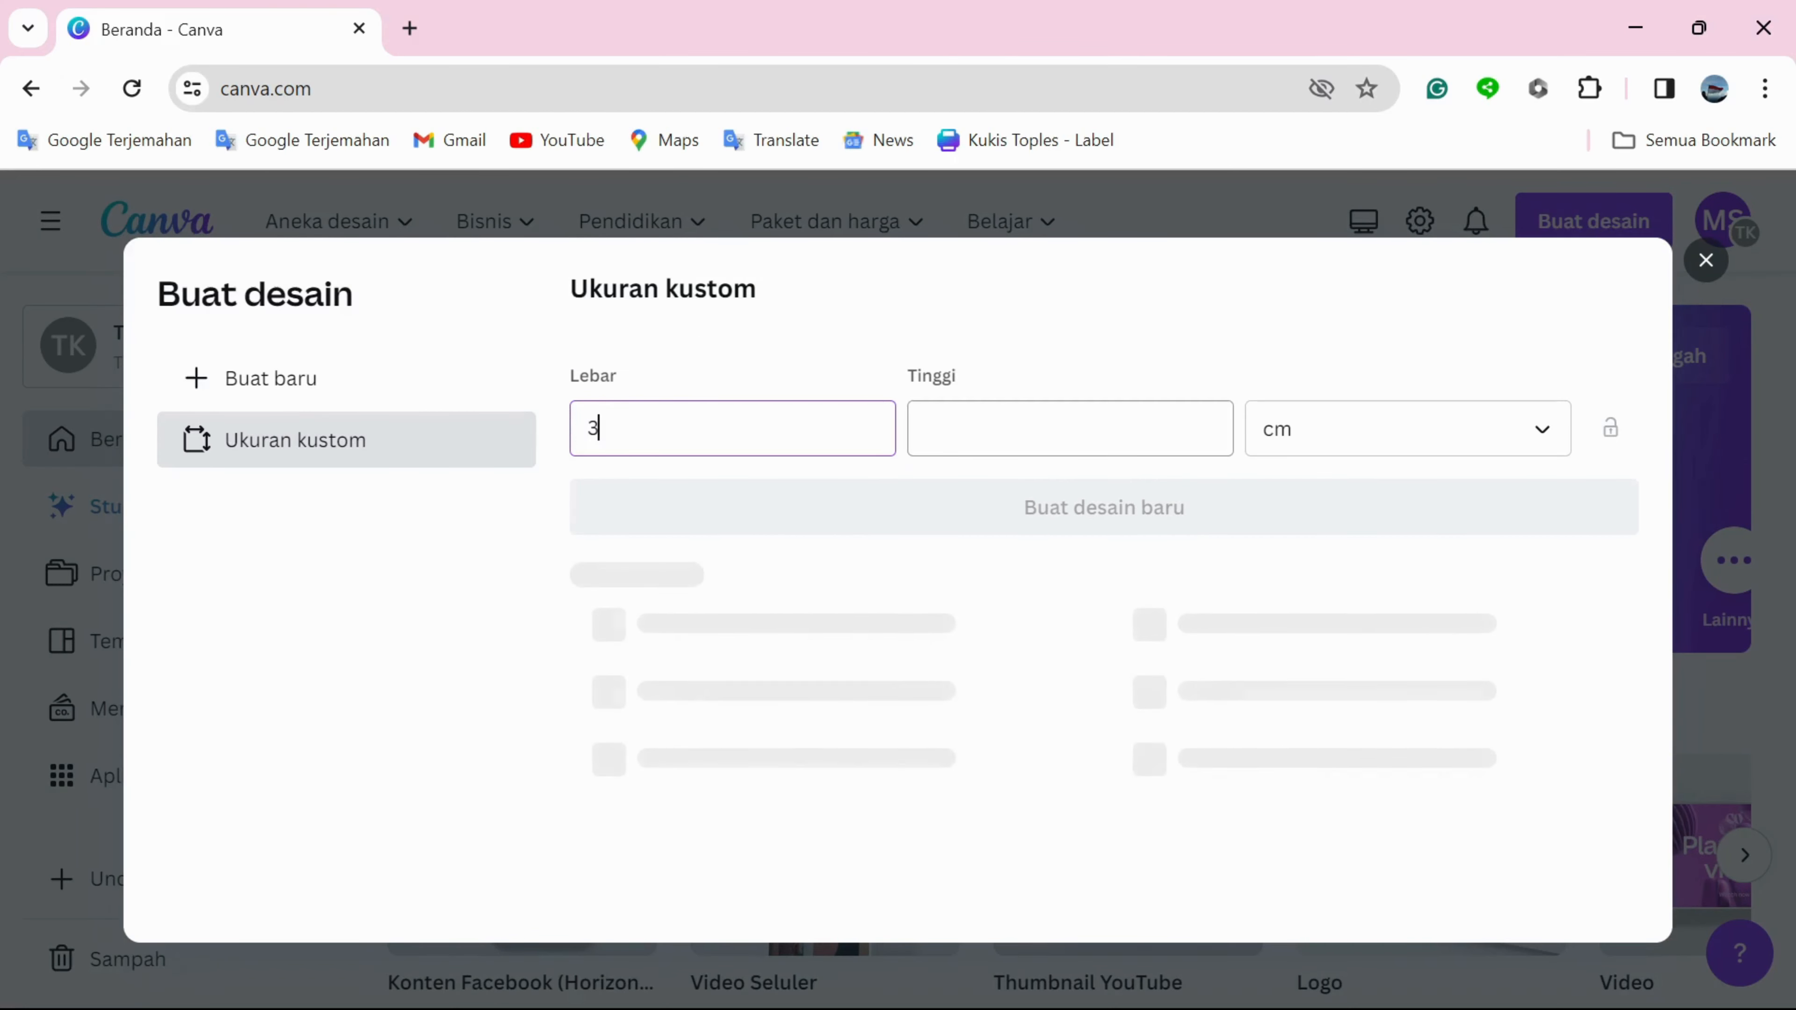
pyautogui.write('4')
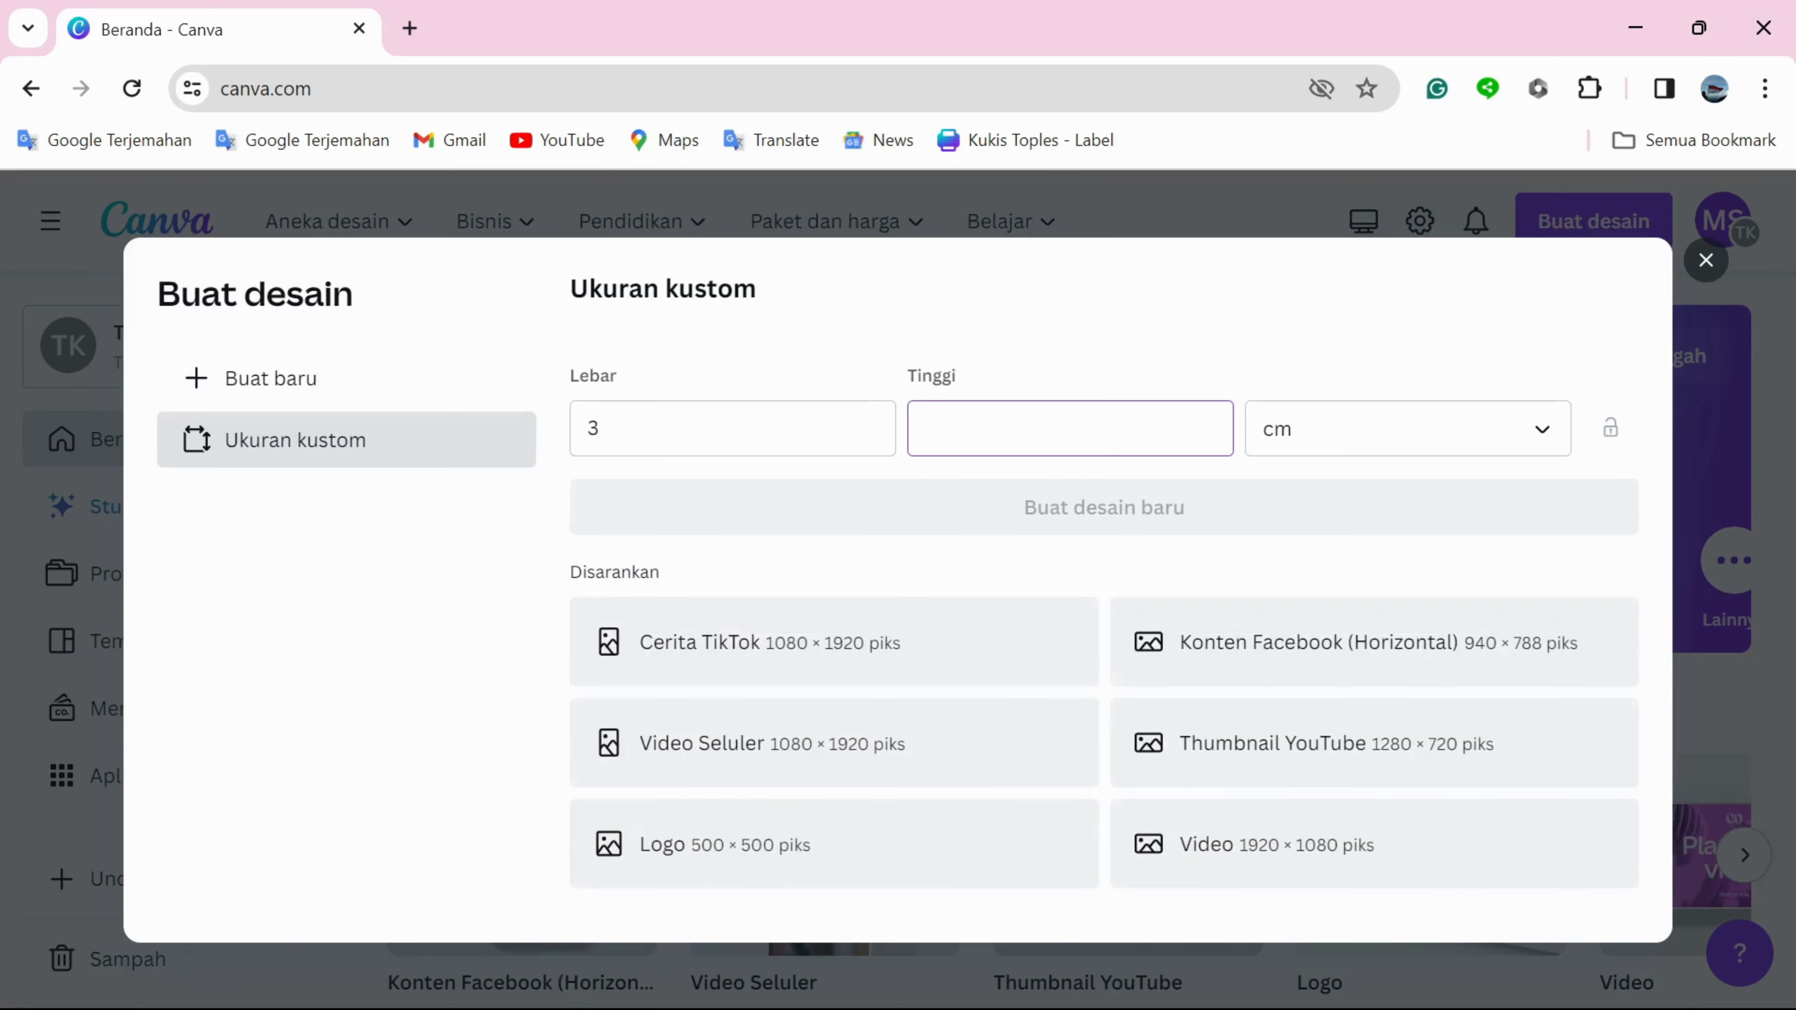
pyautogui.write('4')
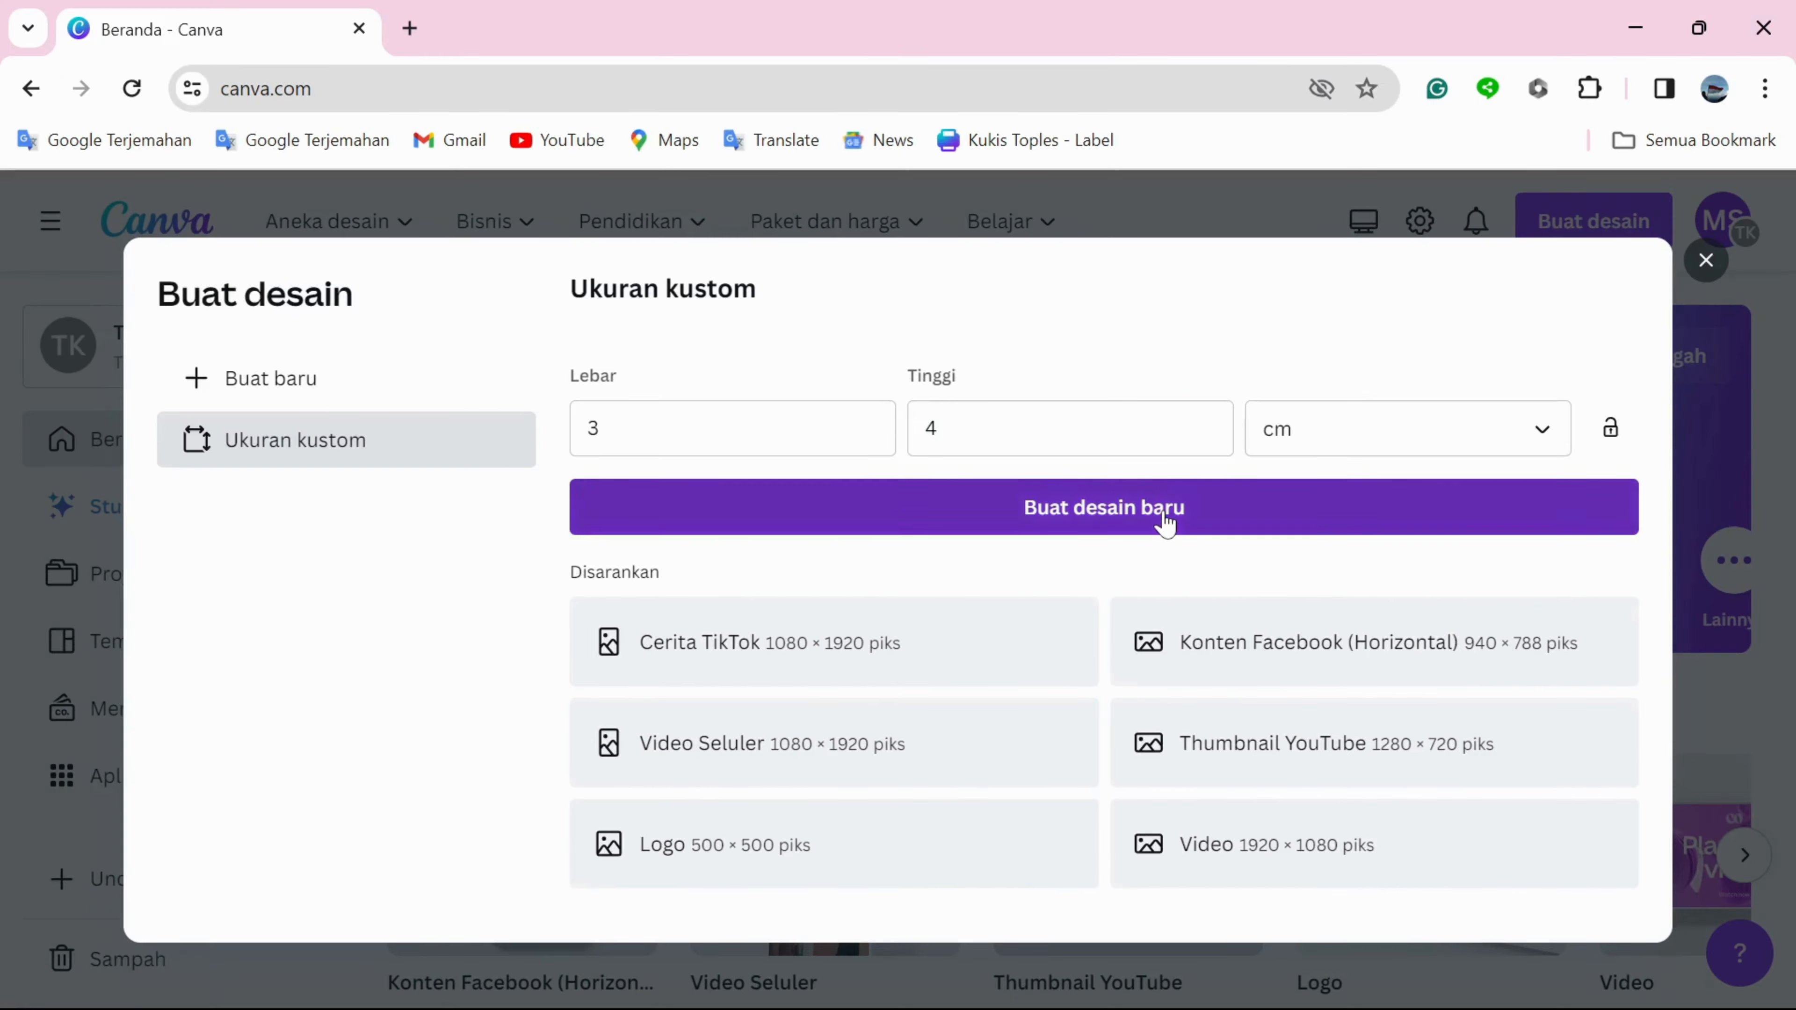
pyautogui.click(968, 465)
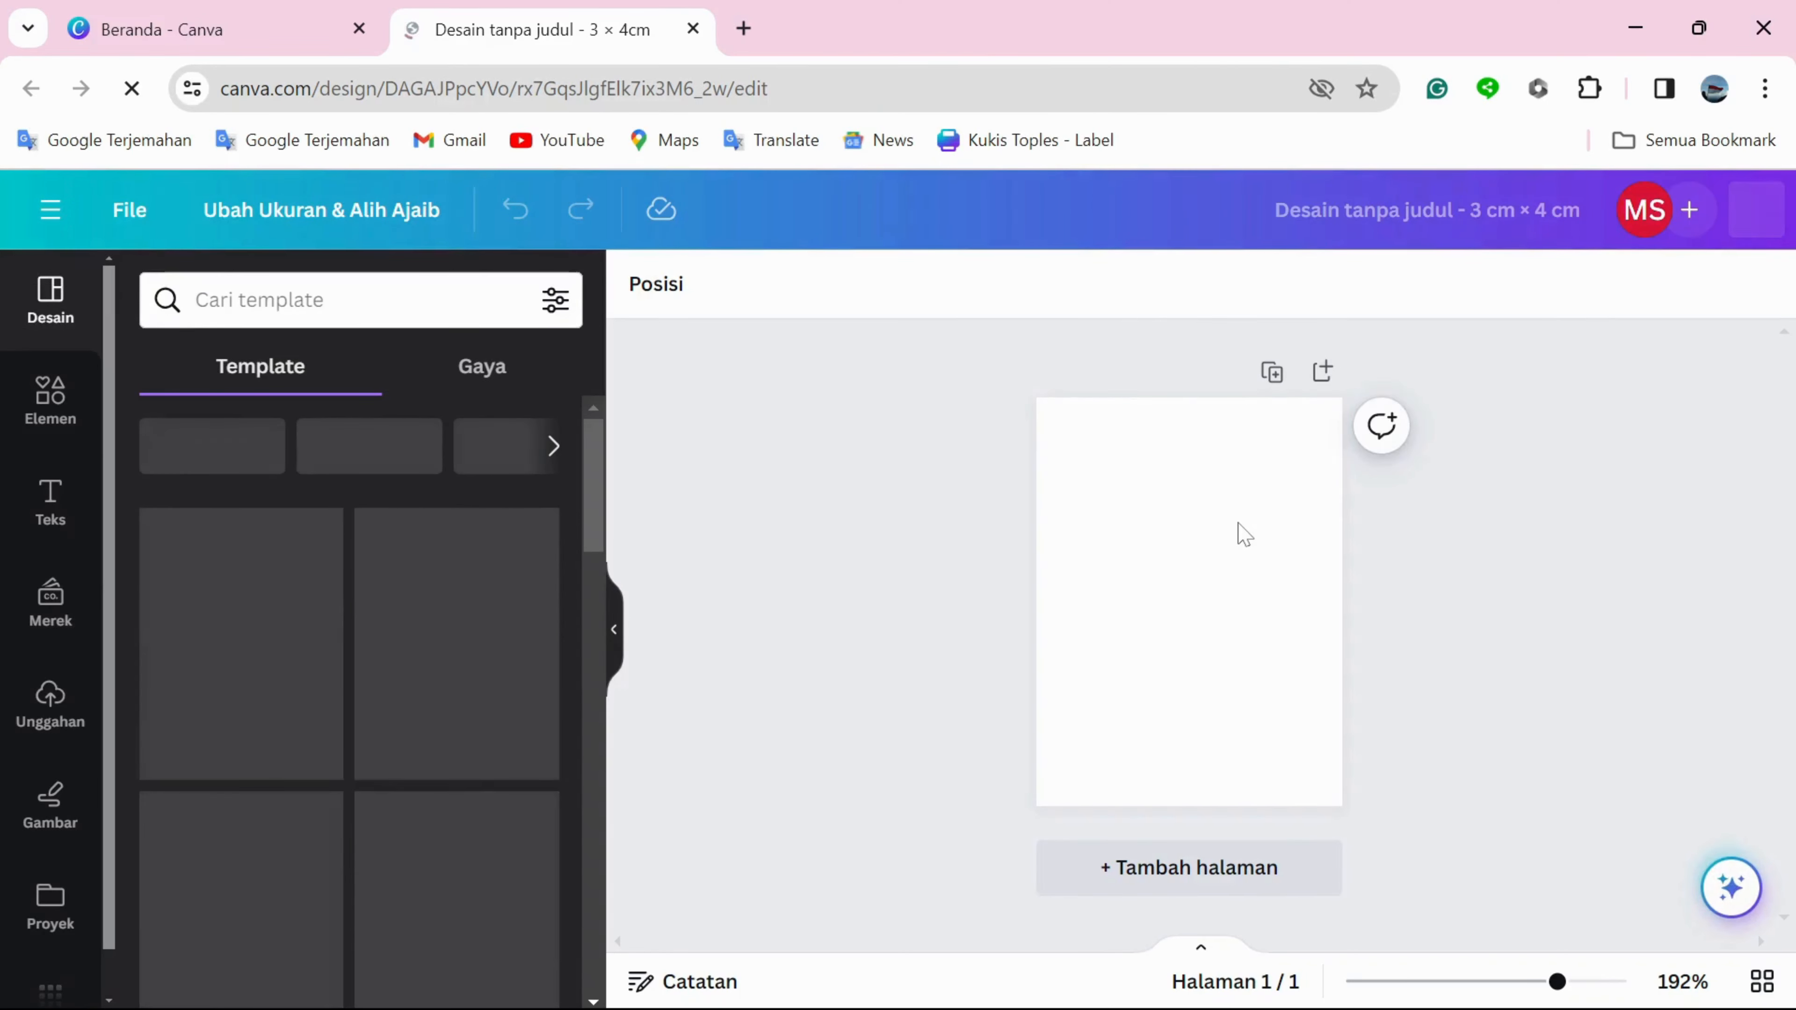
# Return to the custom-size form on the home page and create a second design 5 cm wide by 6 cm high.
pyautogui.click(329, 17)
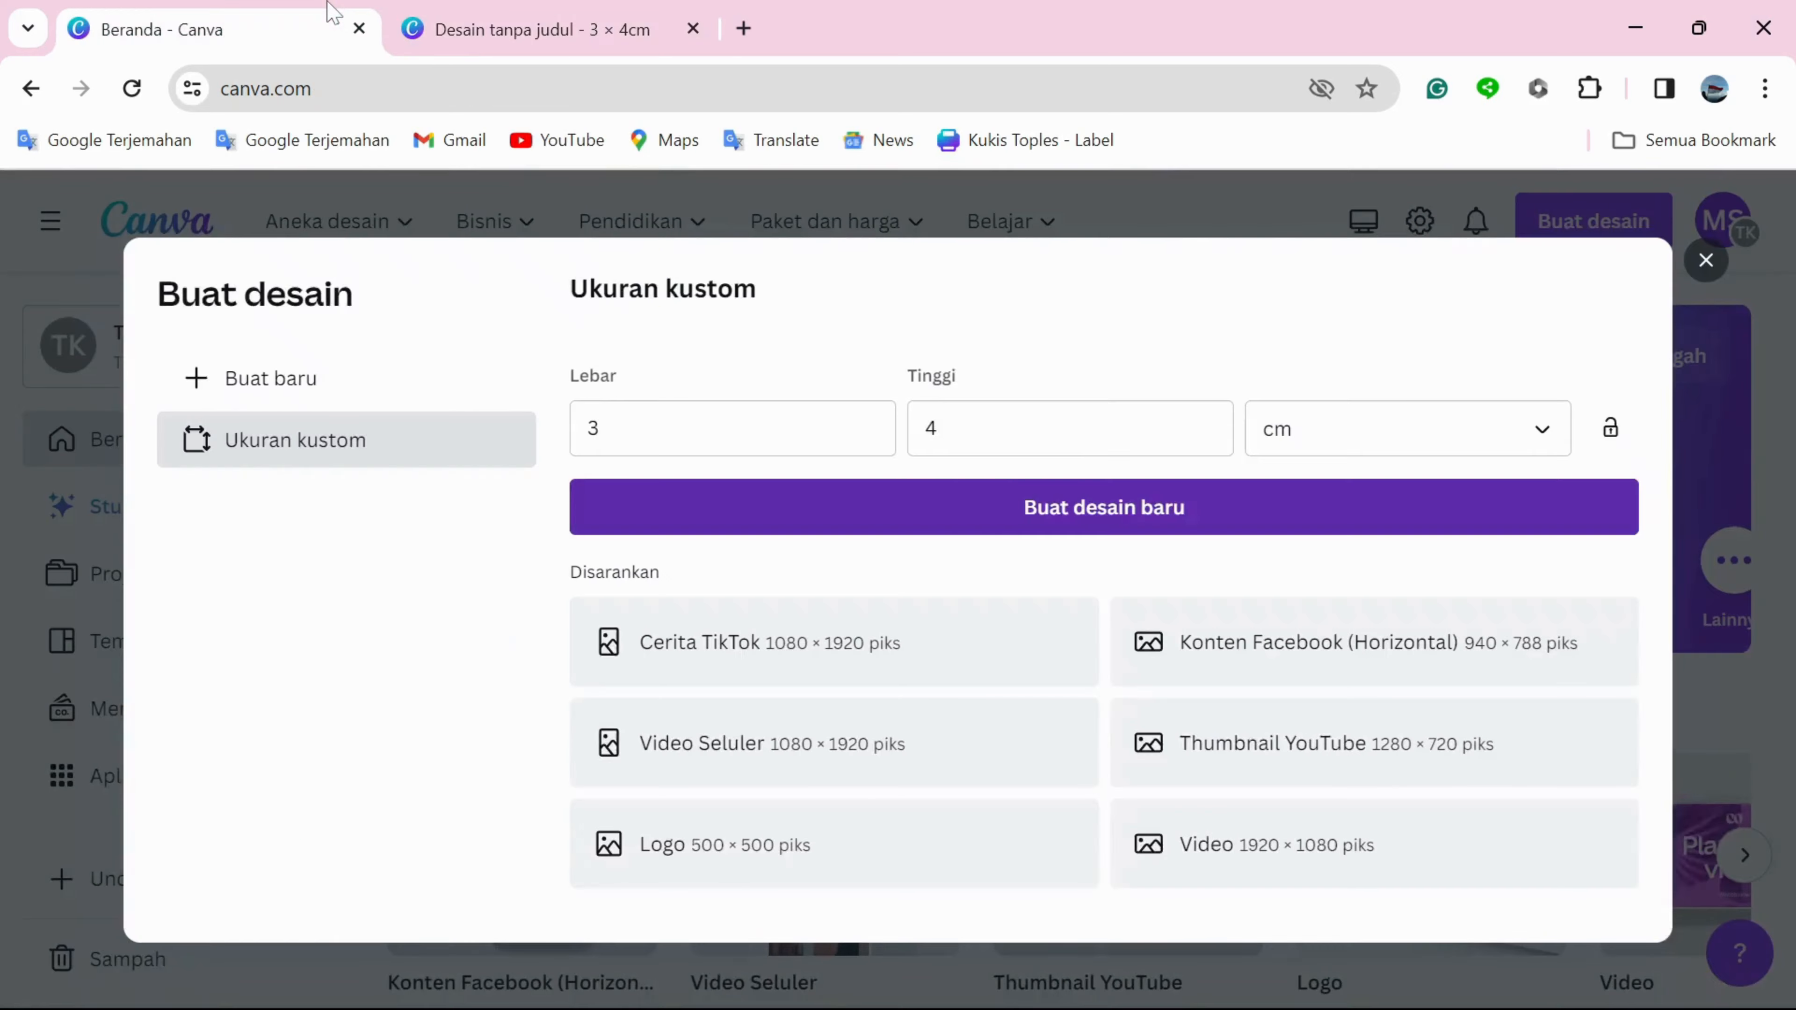
pyautogui.click(708, 428)
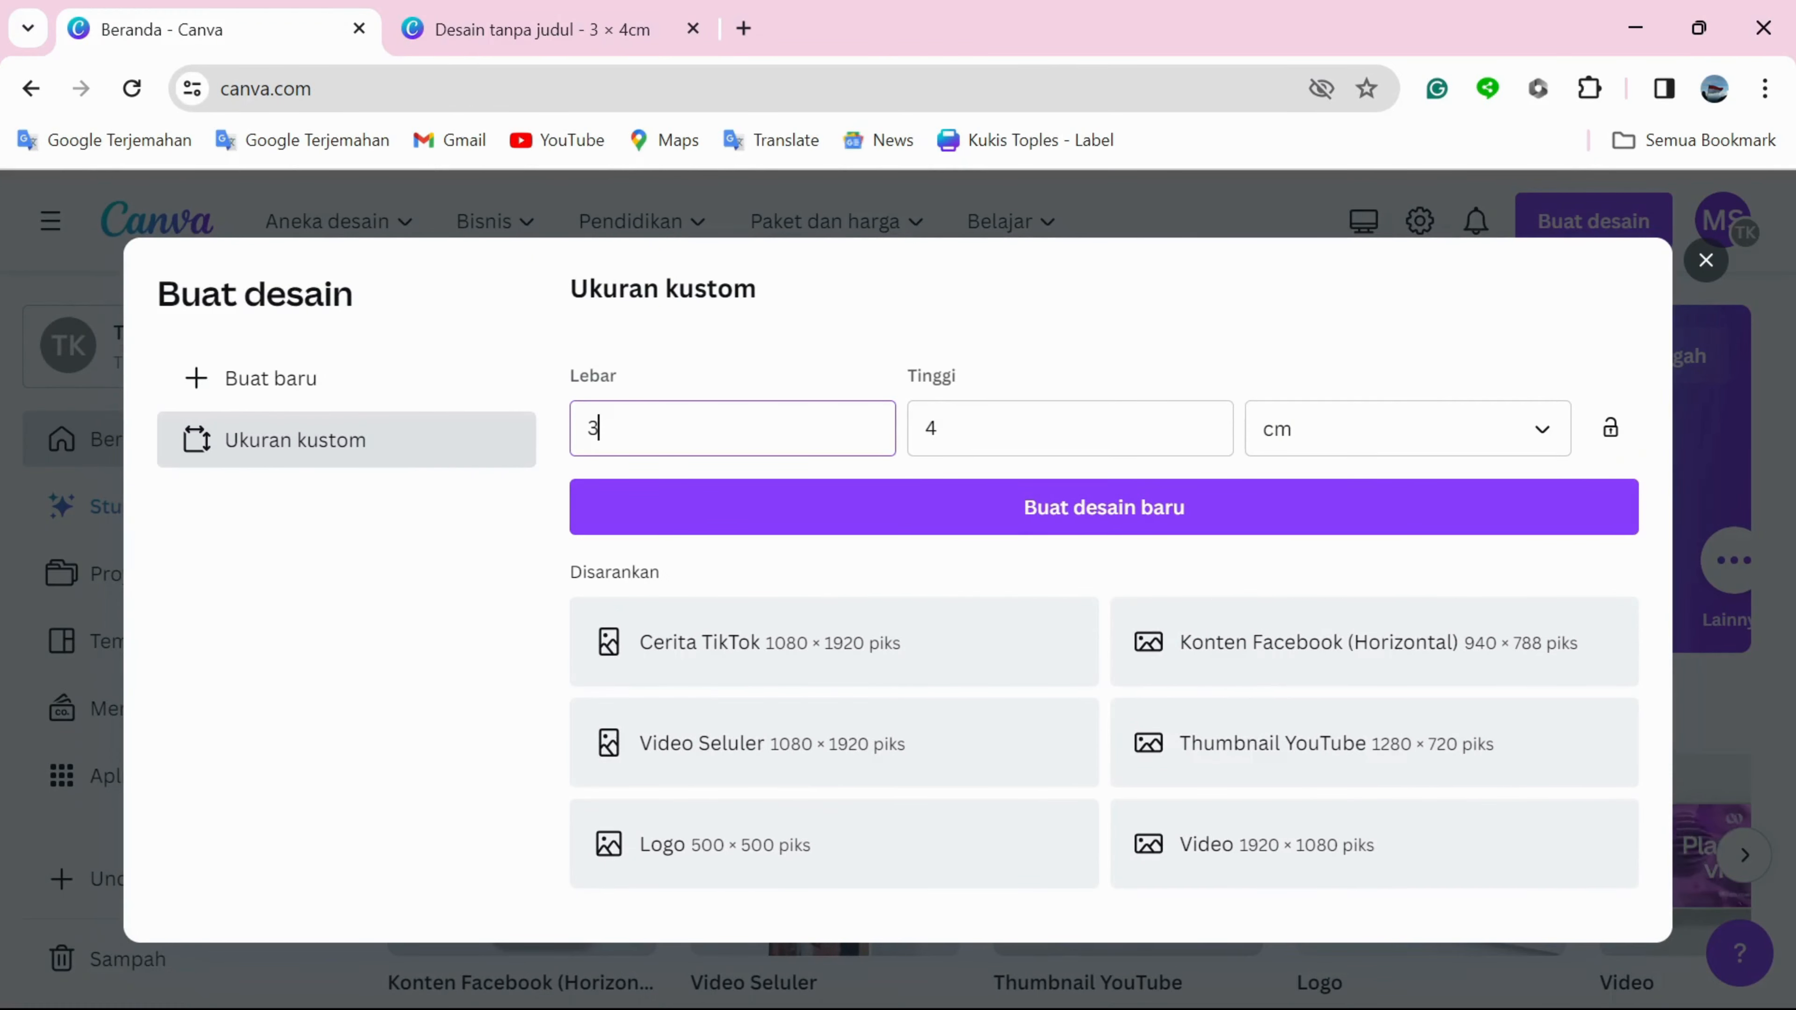
pyautogui.press('BackSpace')
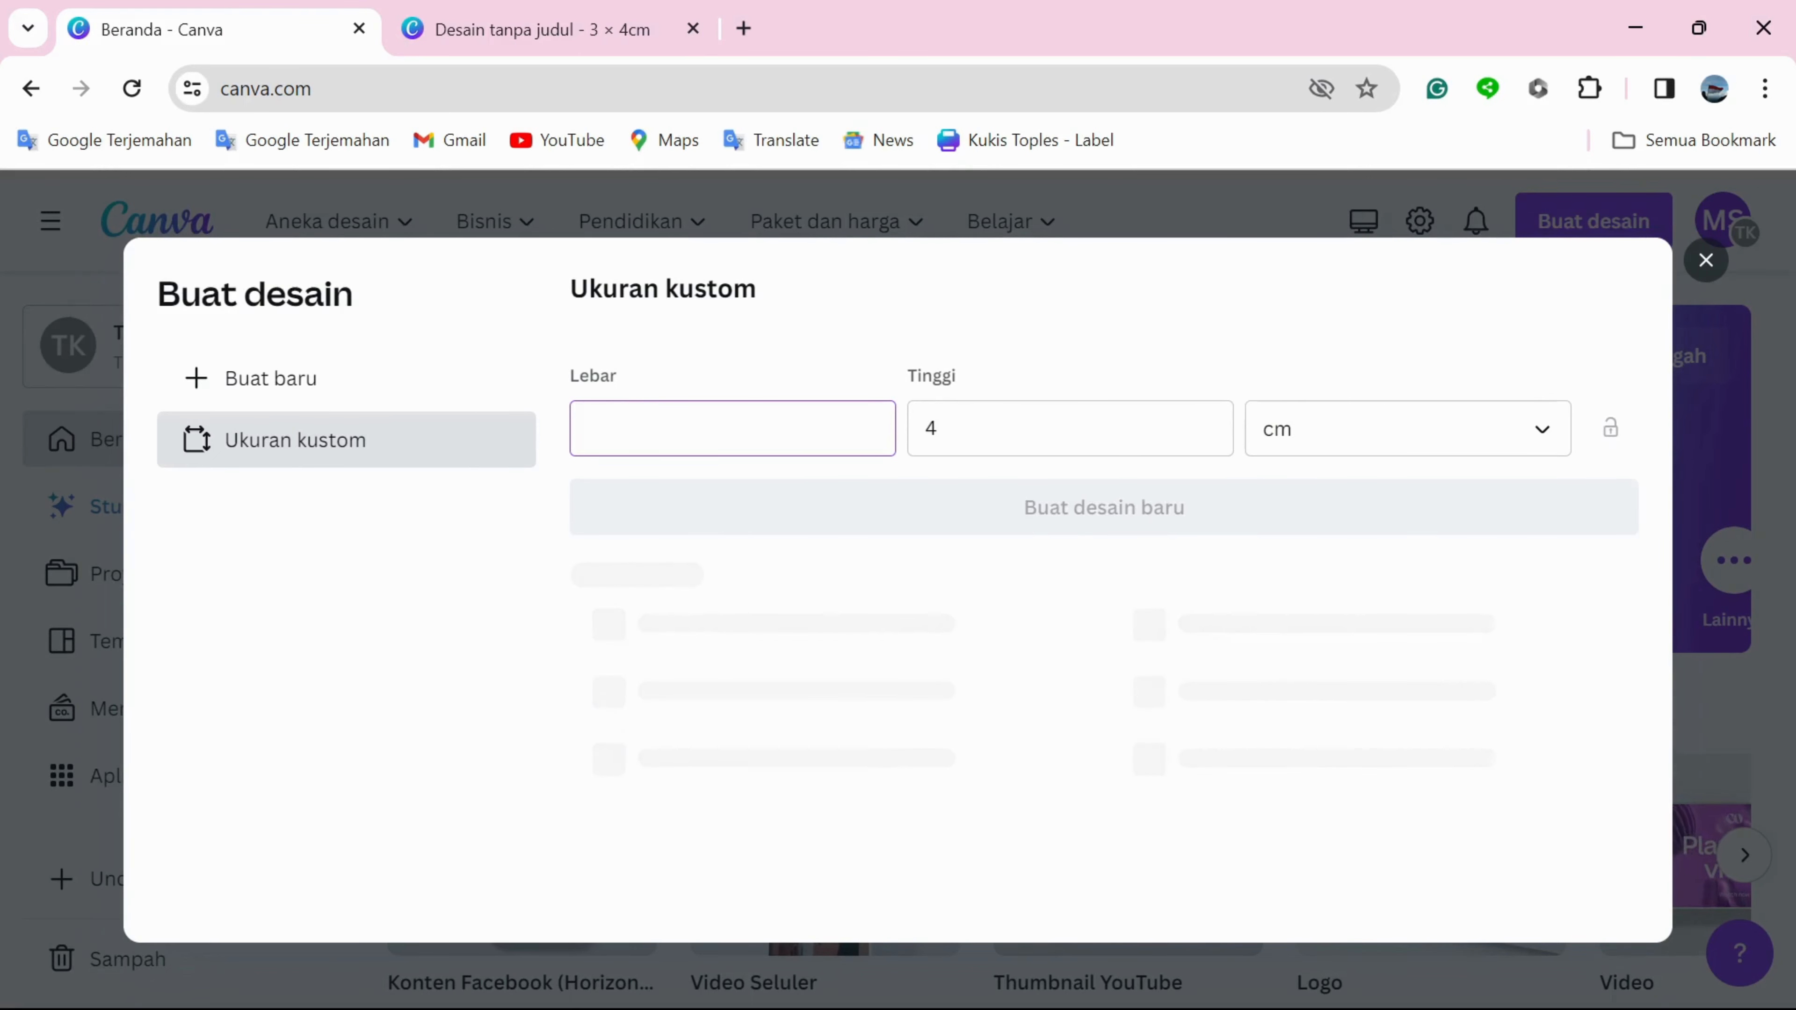
pyautogui.write('5')
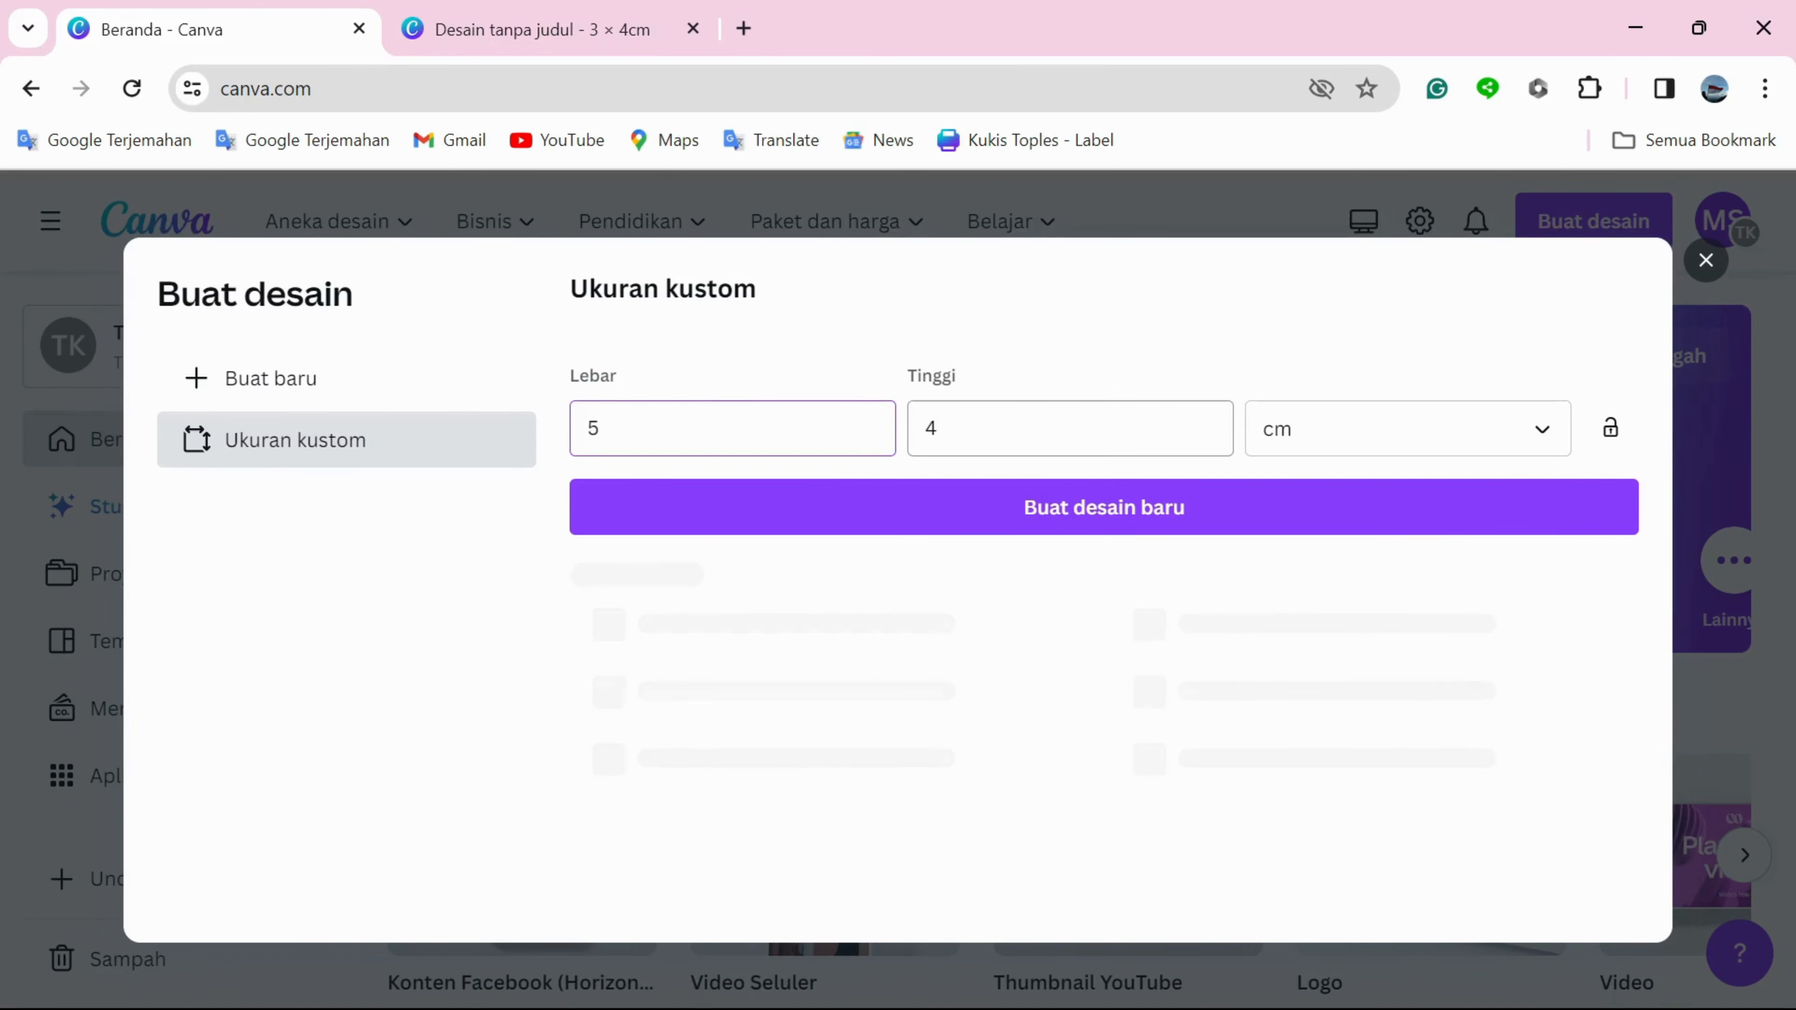
pyautogui.press('Tab')
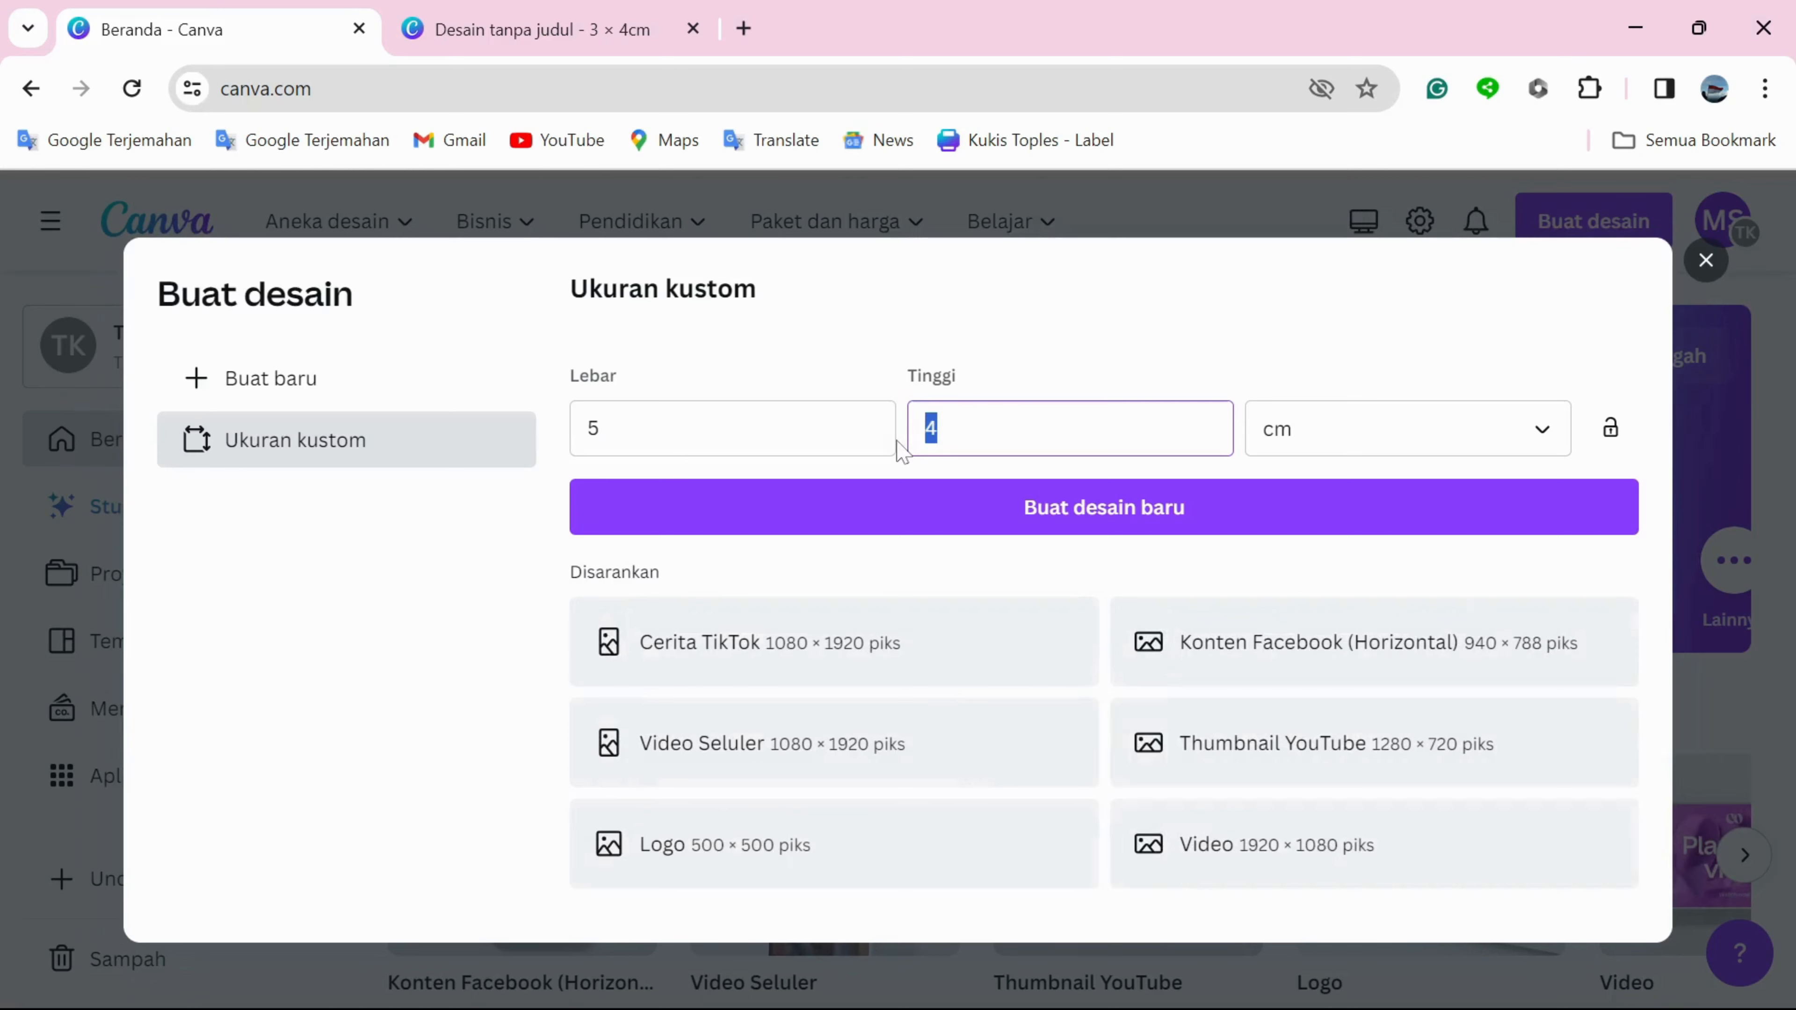
pyautogui.write('6')
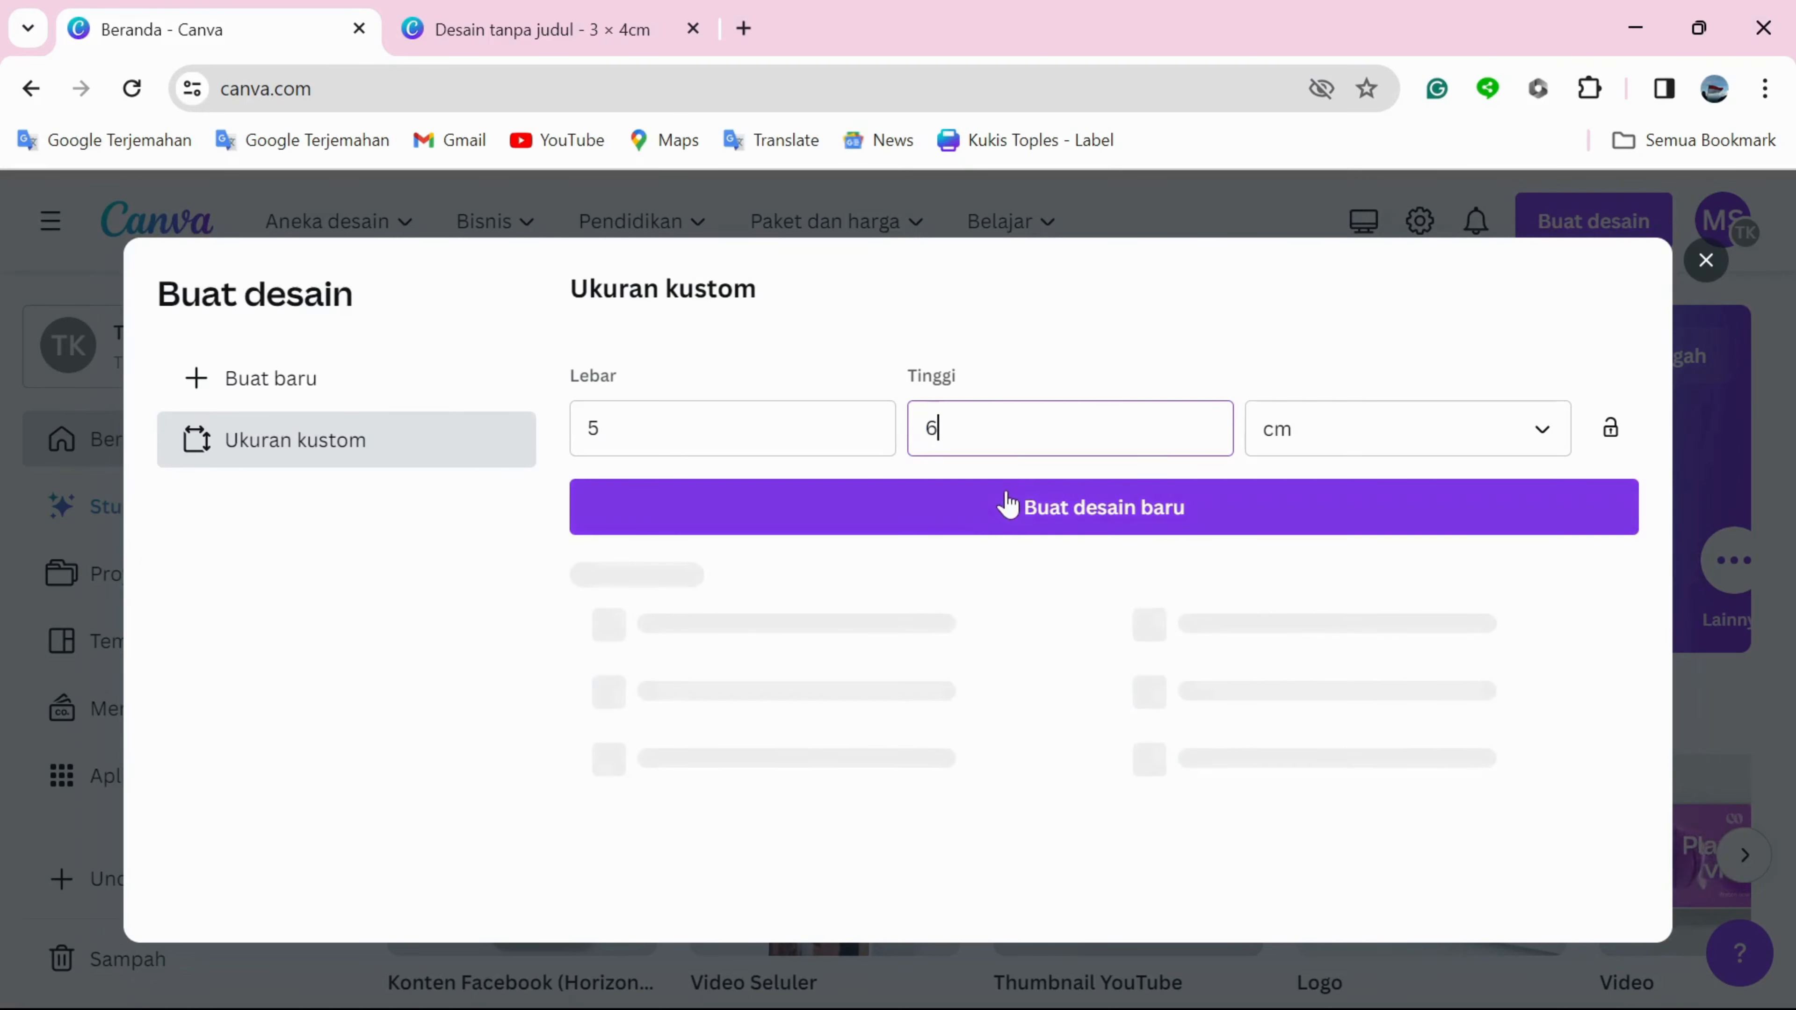
pyautogui.click(993, 516)
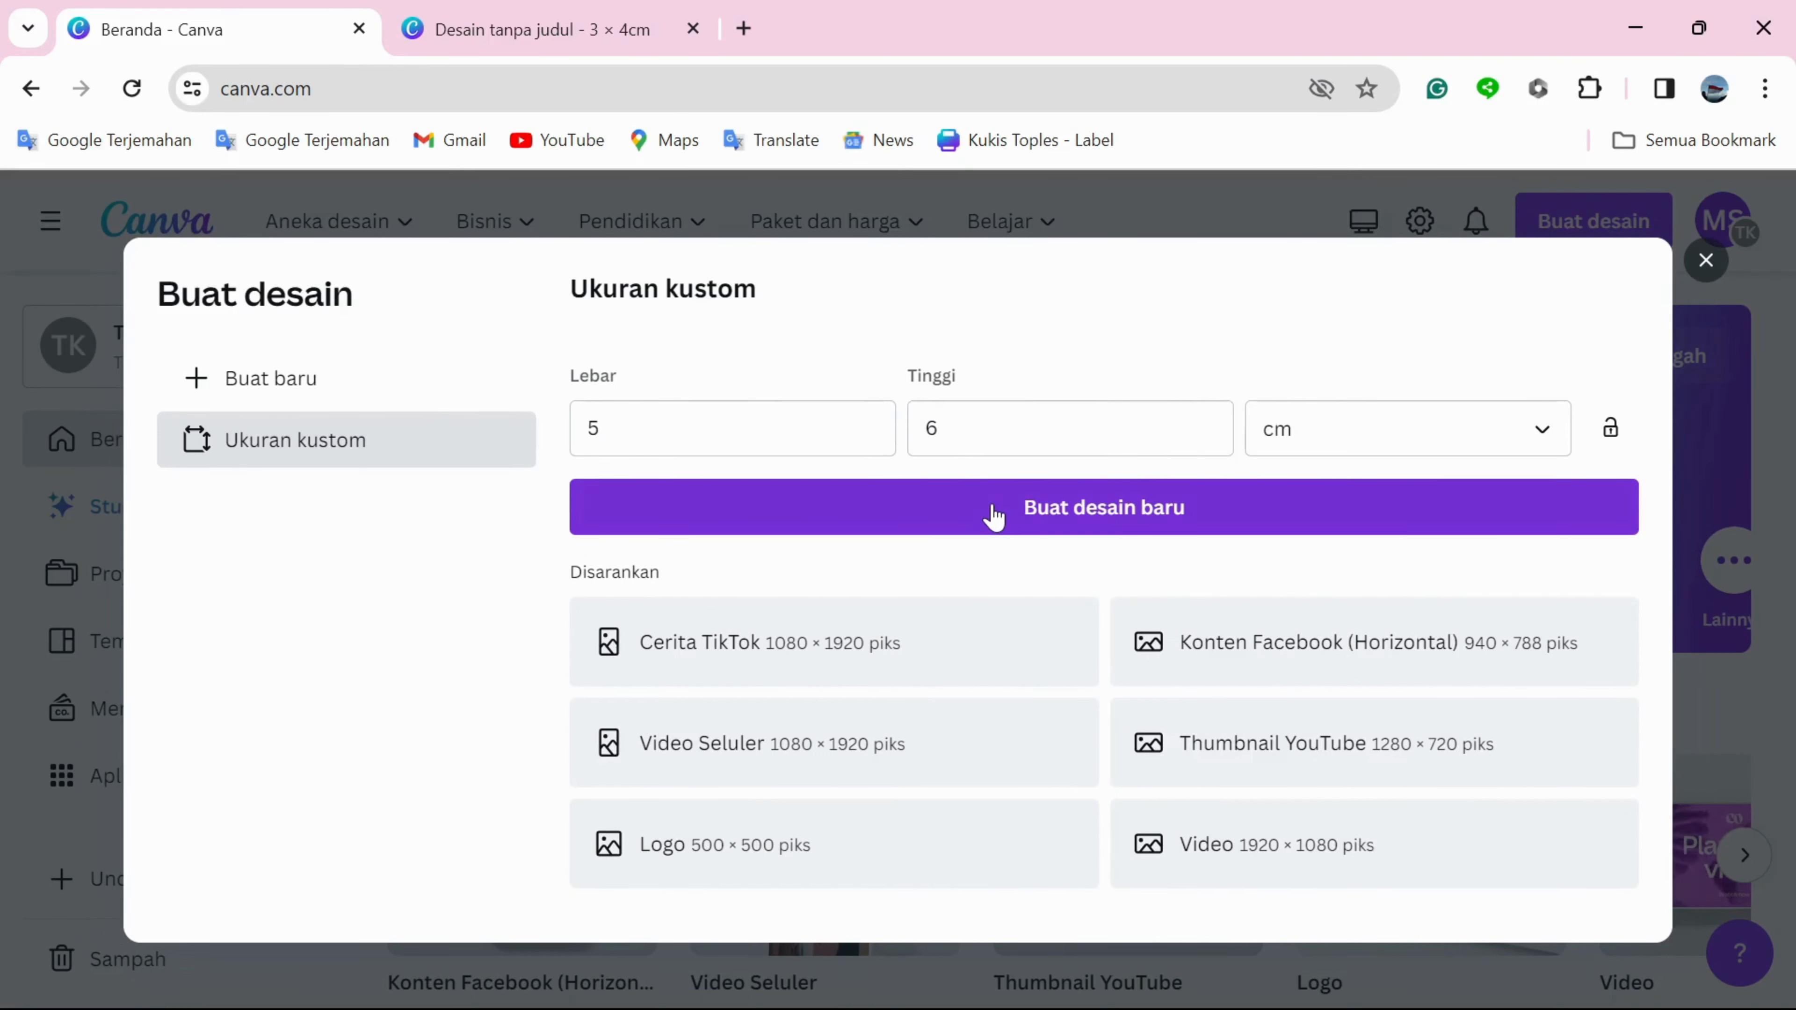
pyautogui.click(994, 516)
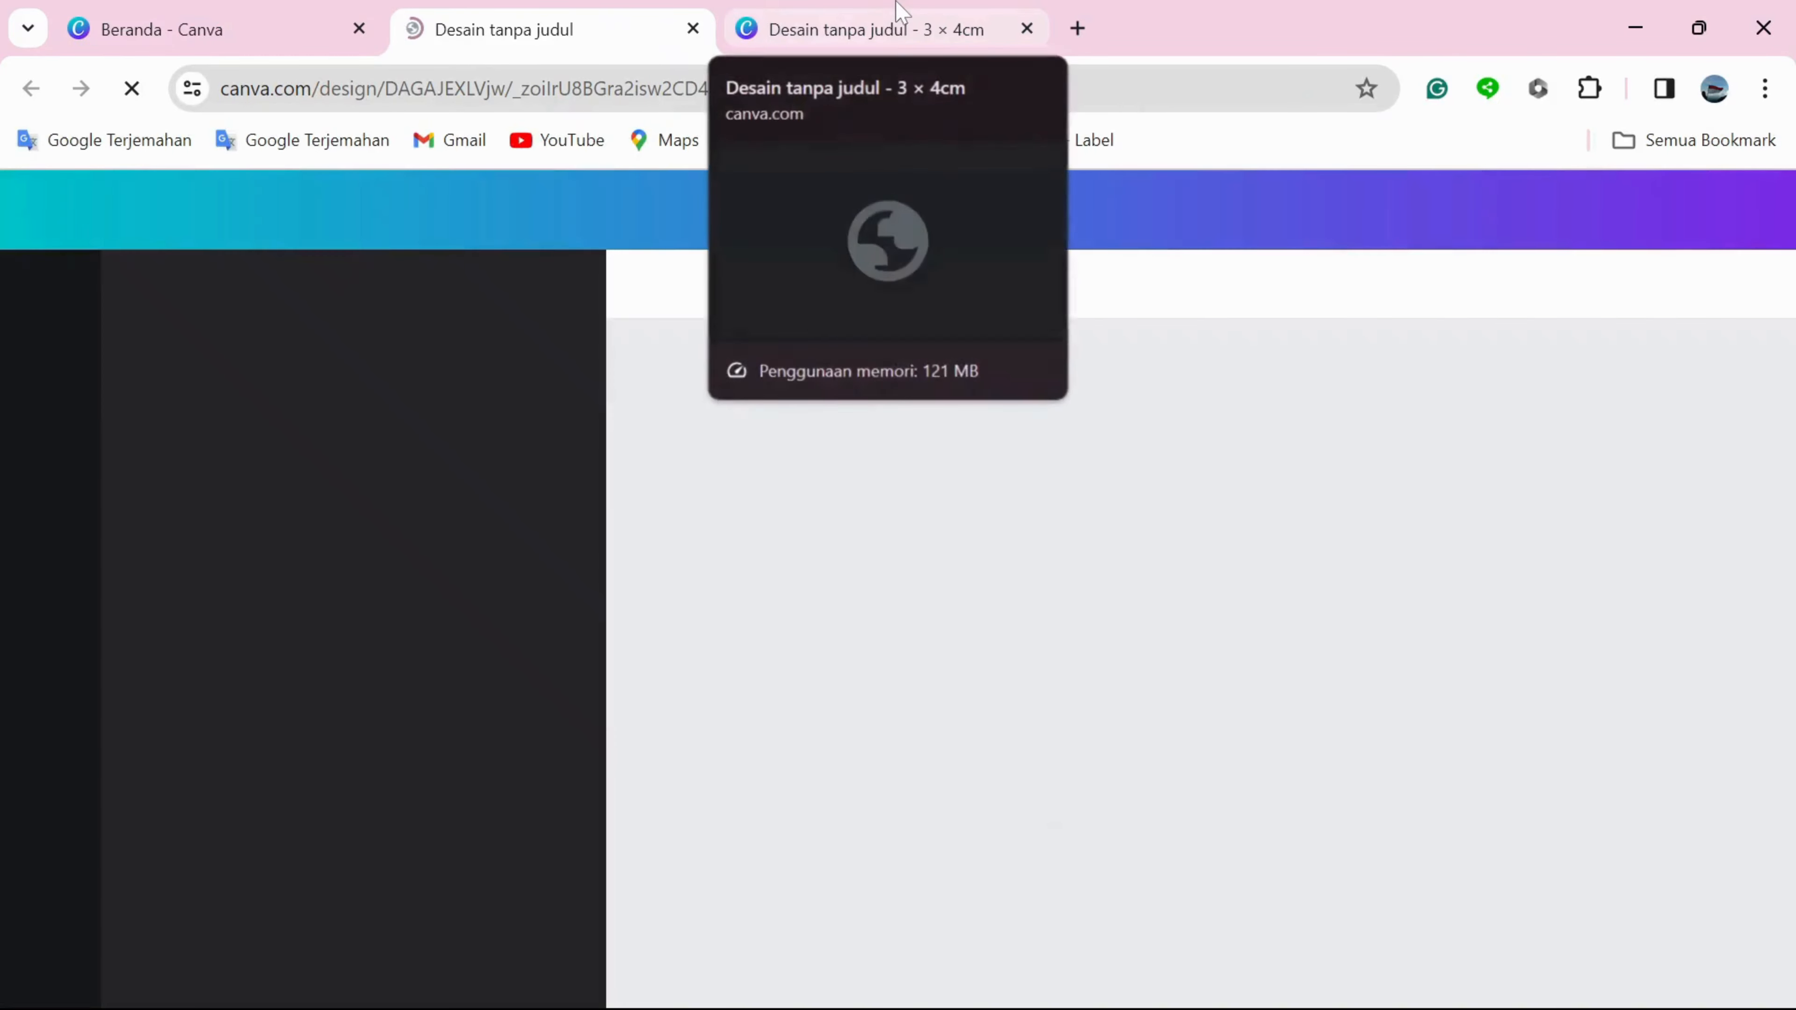
# Switch to the 3 × 4 cm design and upload the illustrated portrait of the woman in a hijab from the computer.
pyautogui.click(875, 29)
pyautogui.click(50, 704)
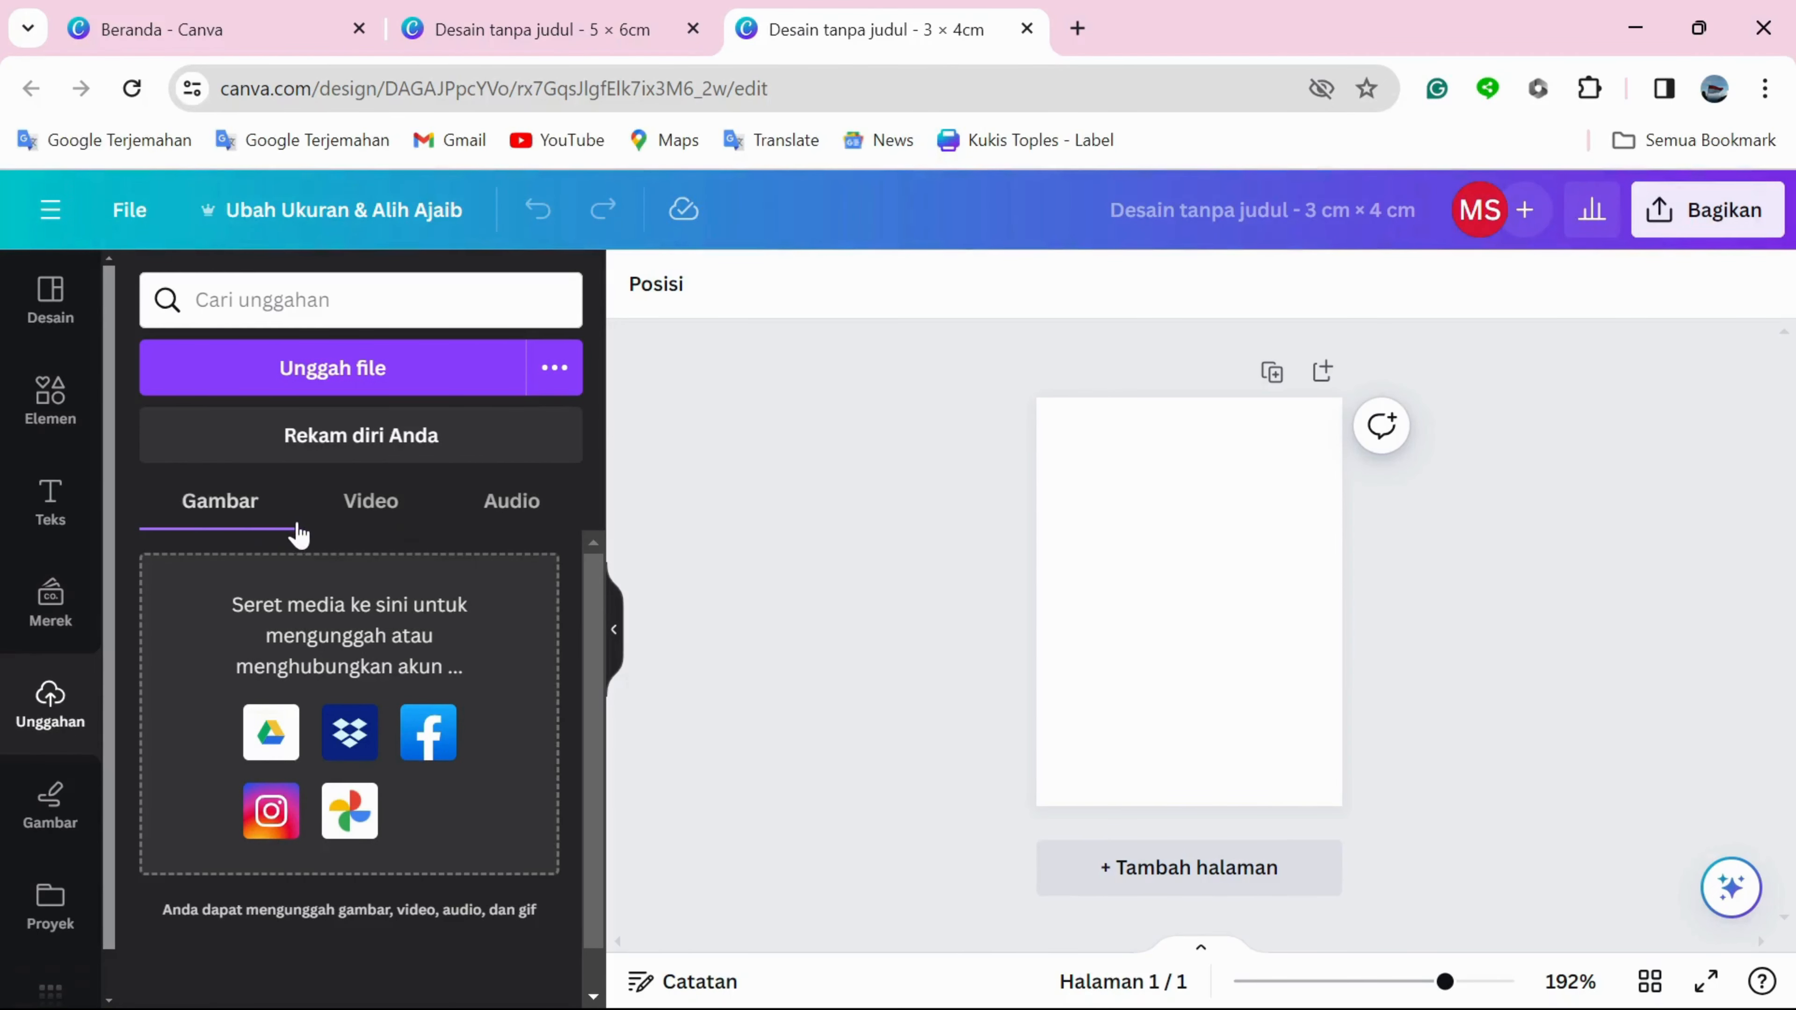
pyautogui.click(346, 525)
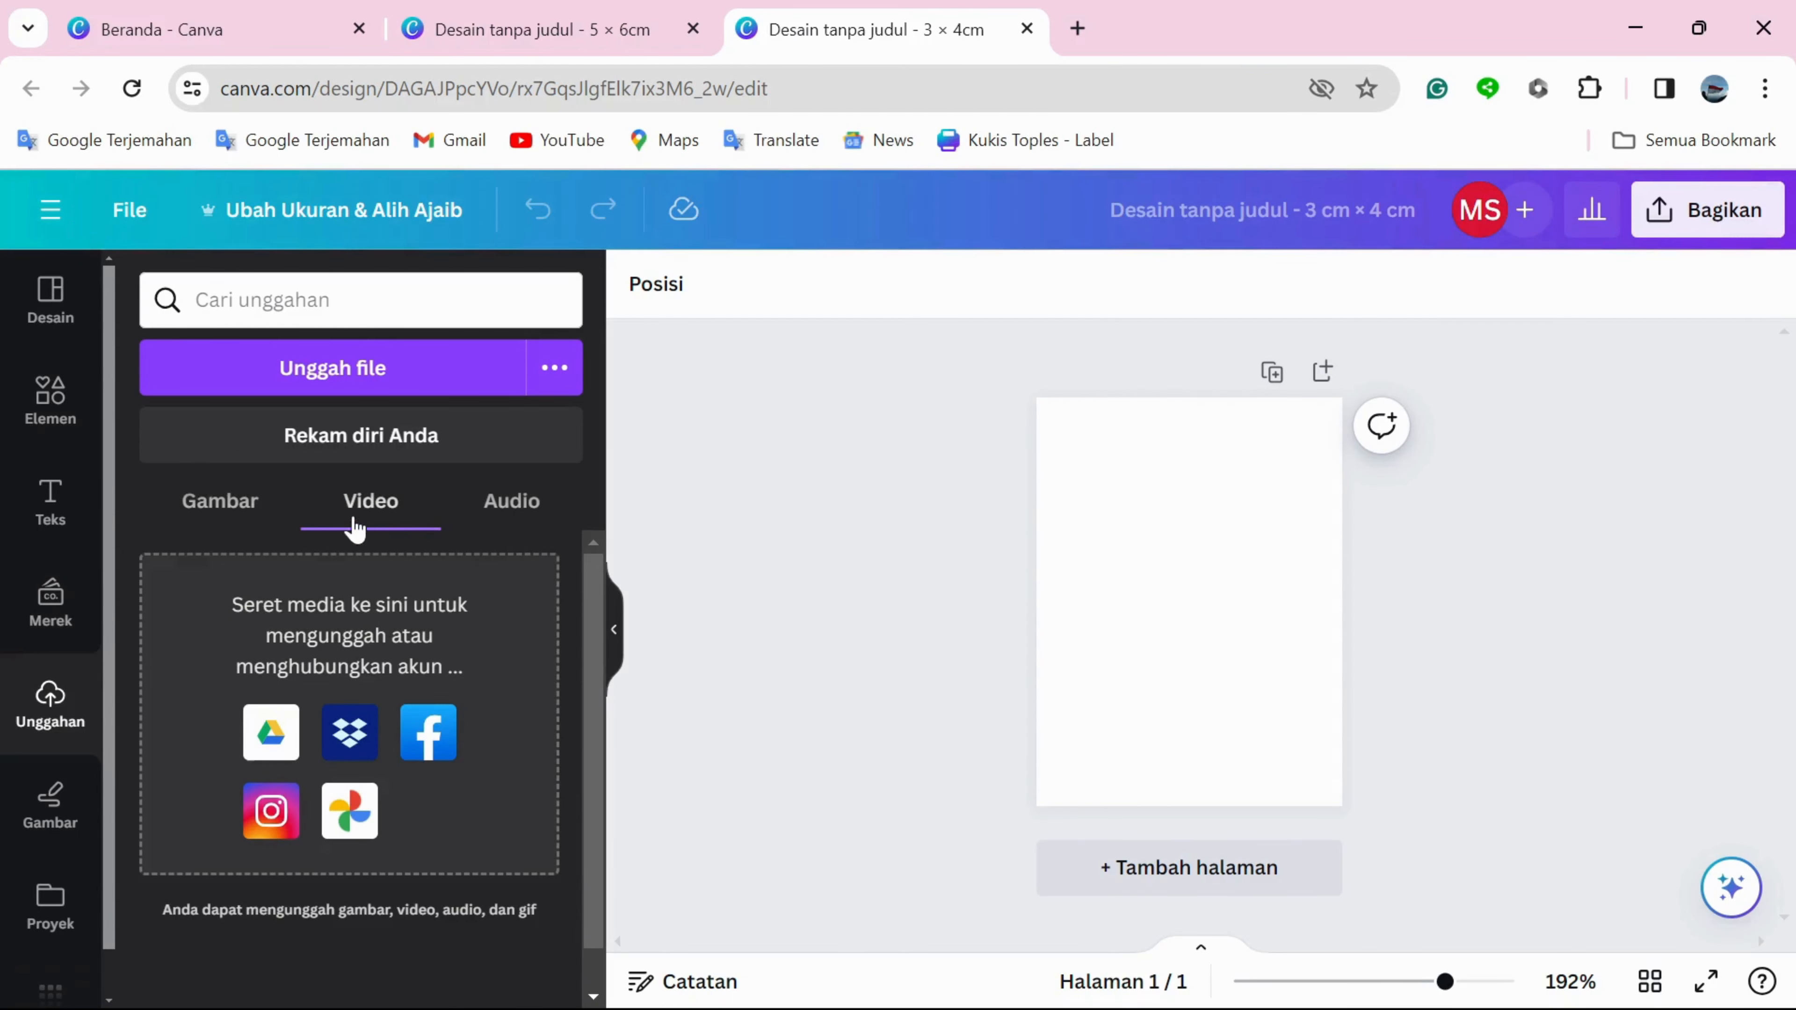
pyautogui.click(485, 505)
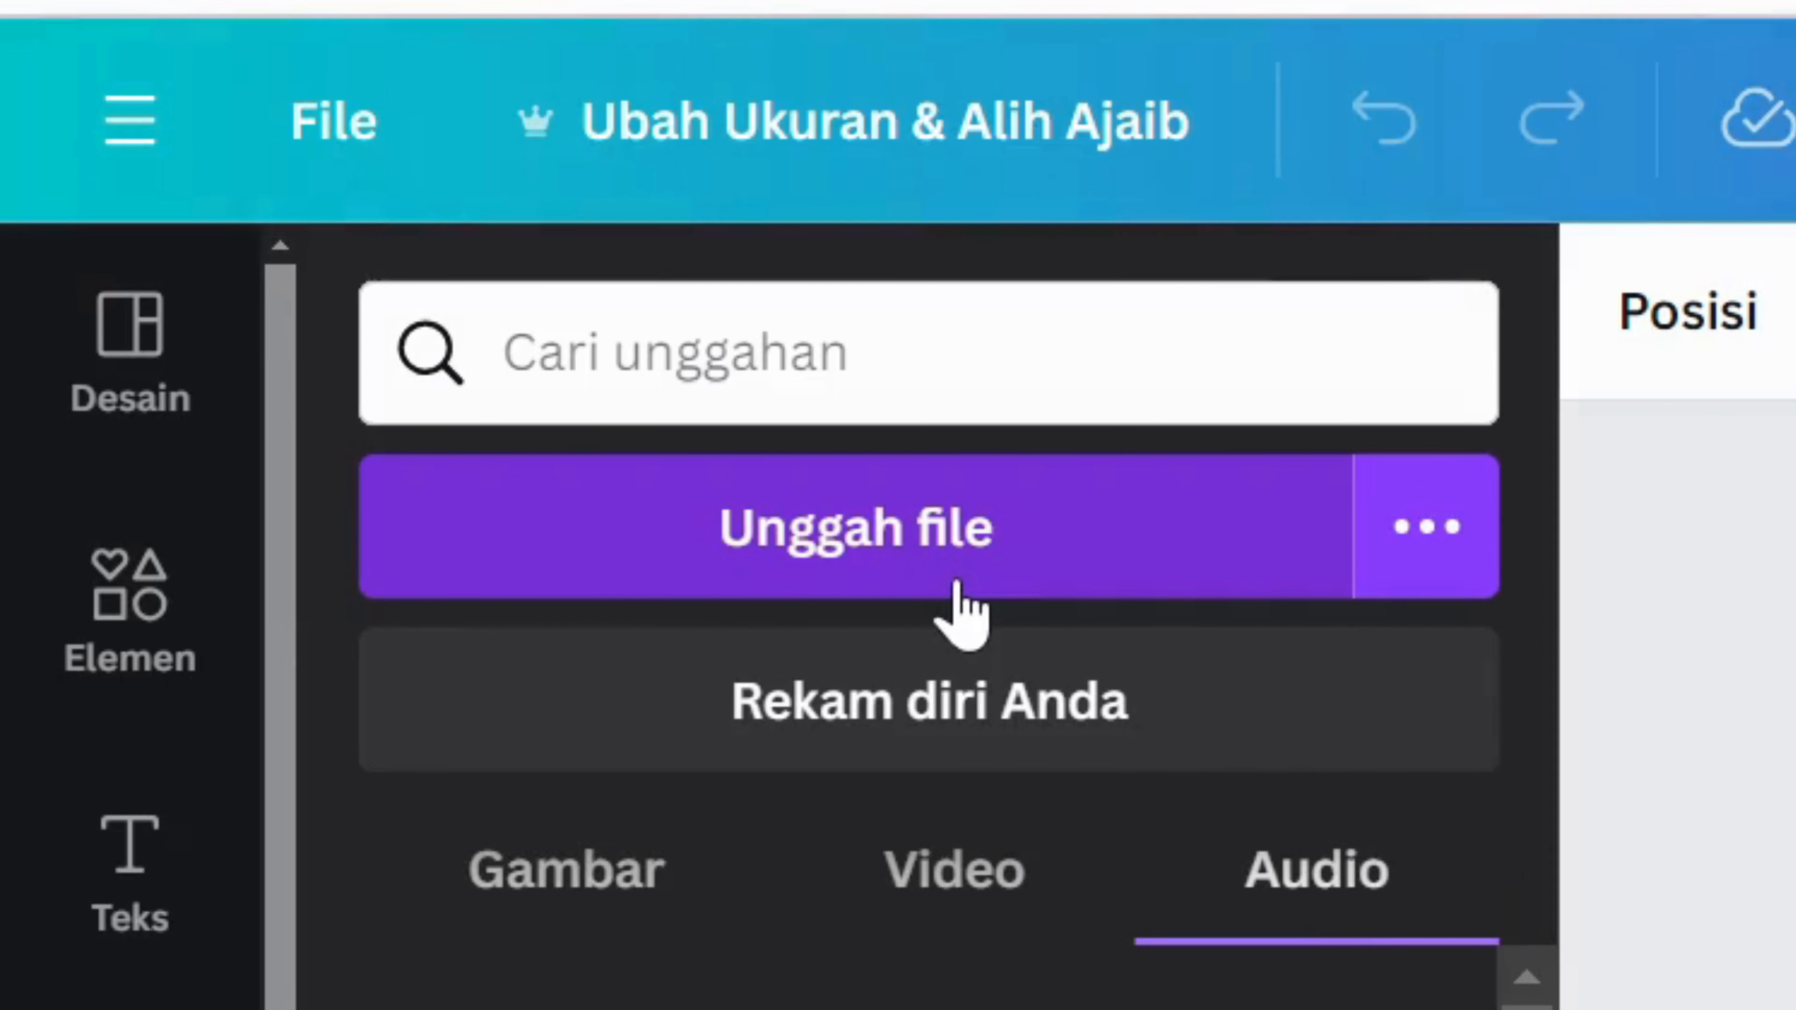
pyautogui.click(373, 391)
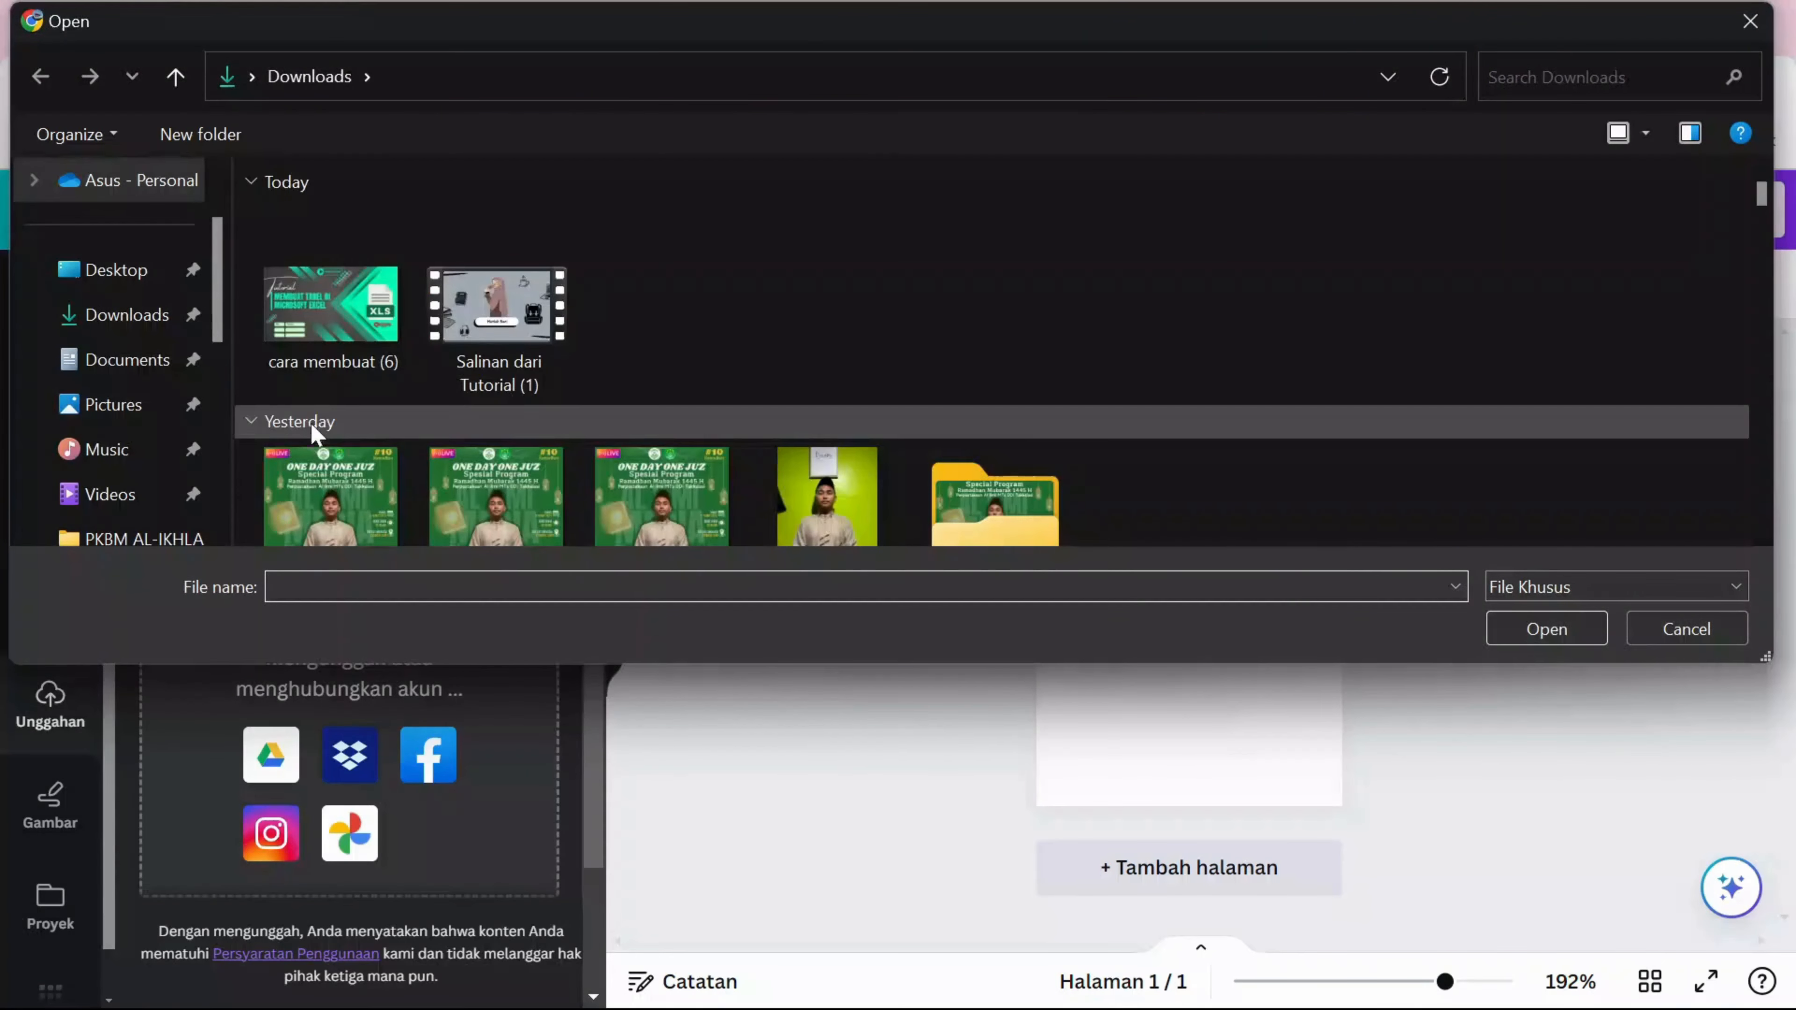
pyautogui.moveTo(220, 339); pyautogui.dragTo(219, 358)
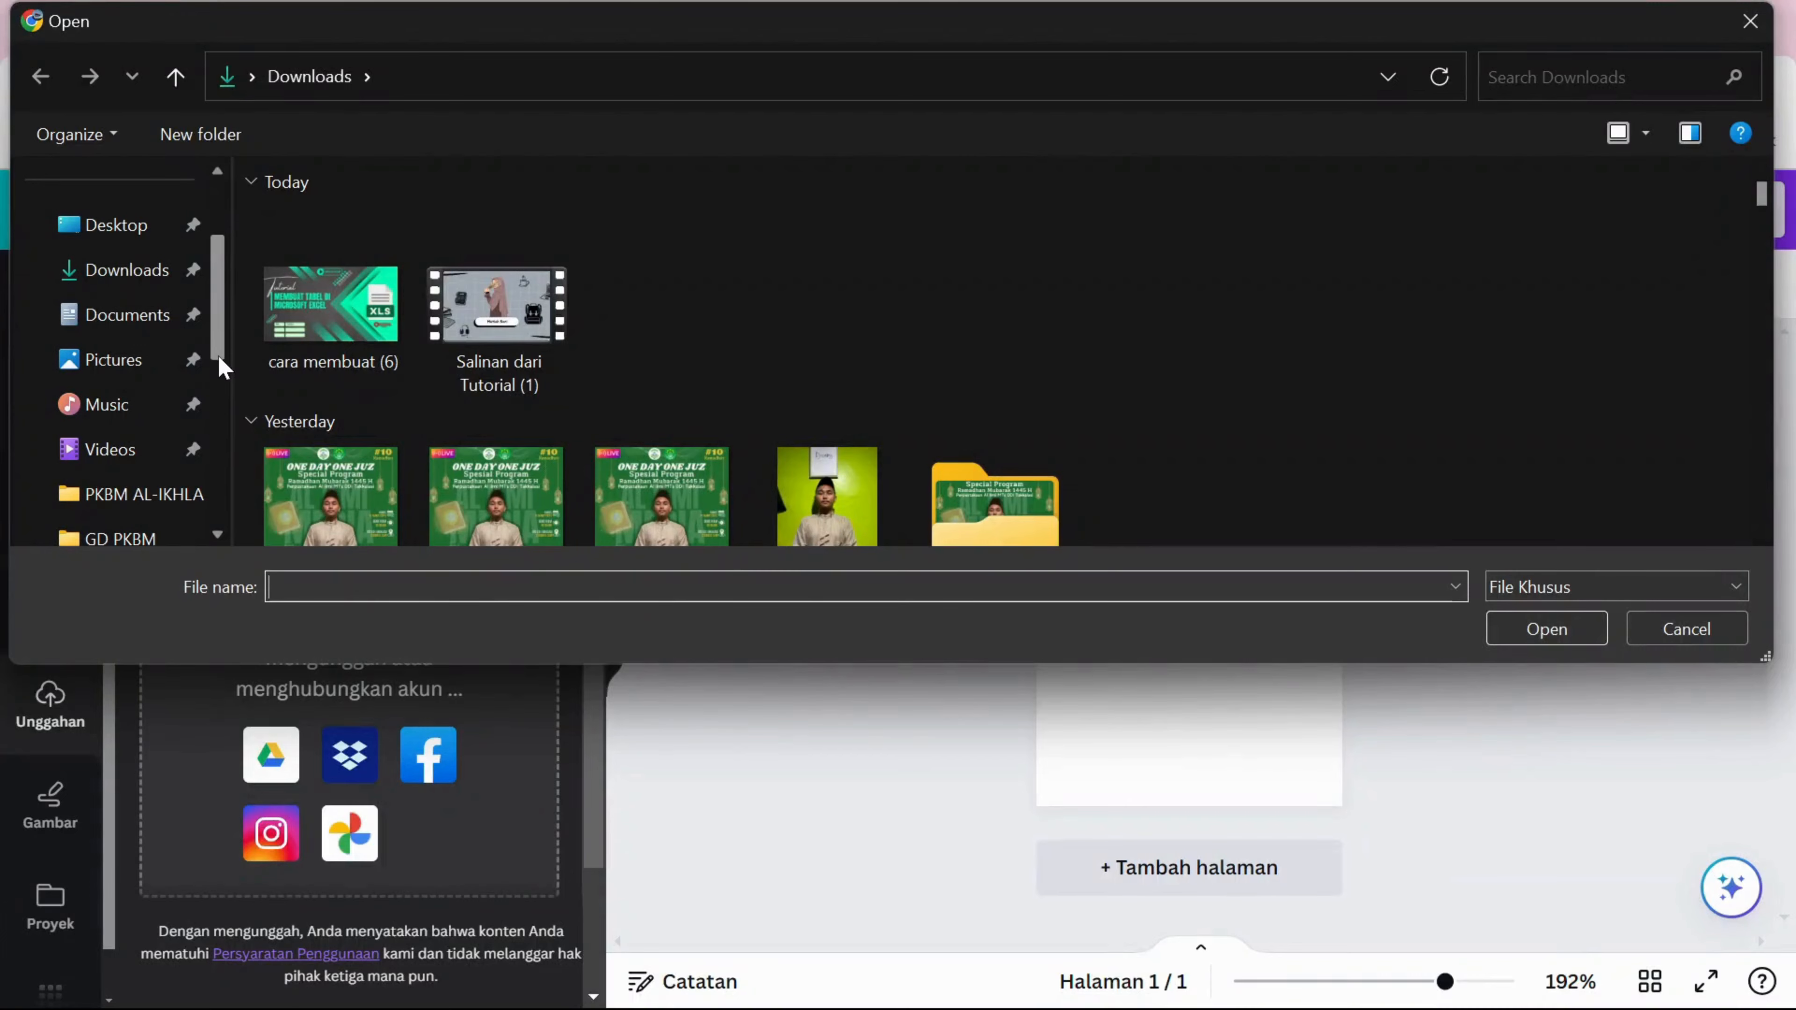
pyautogui.click(108, 449)
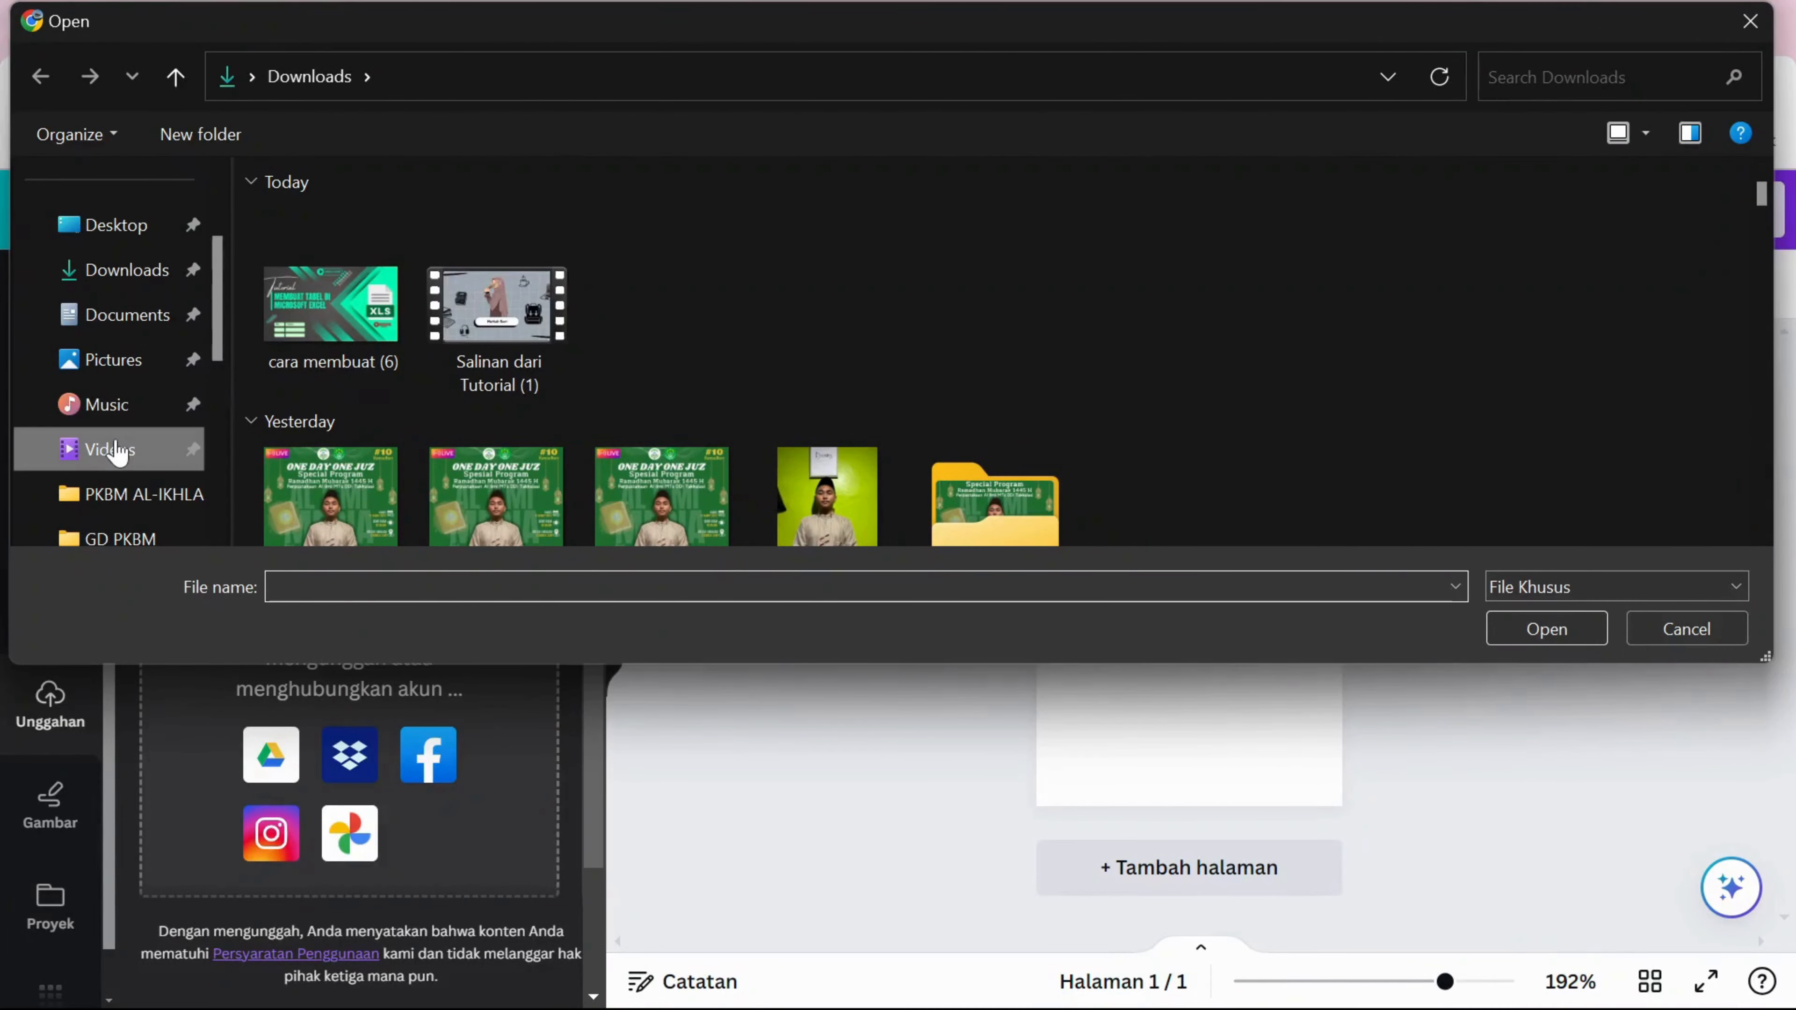
pyautogui.doubleClick(915, 245)
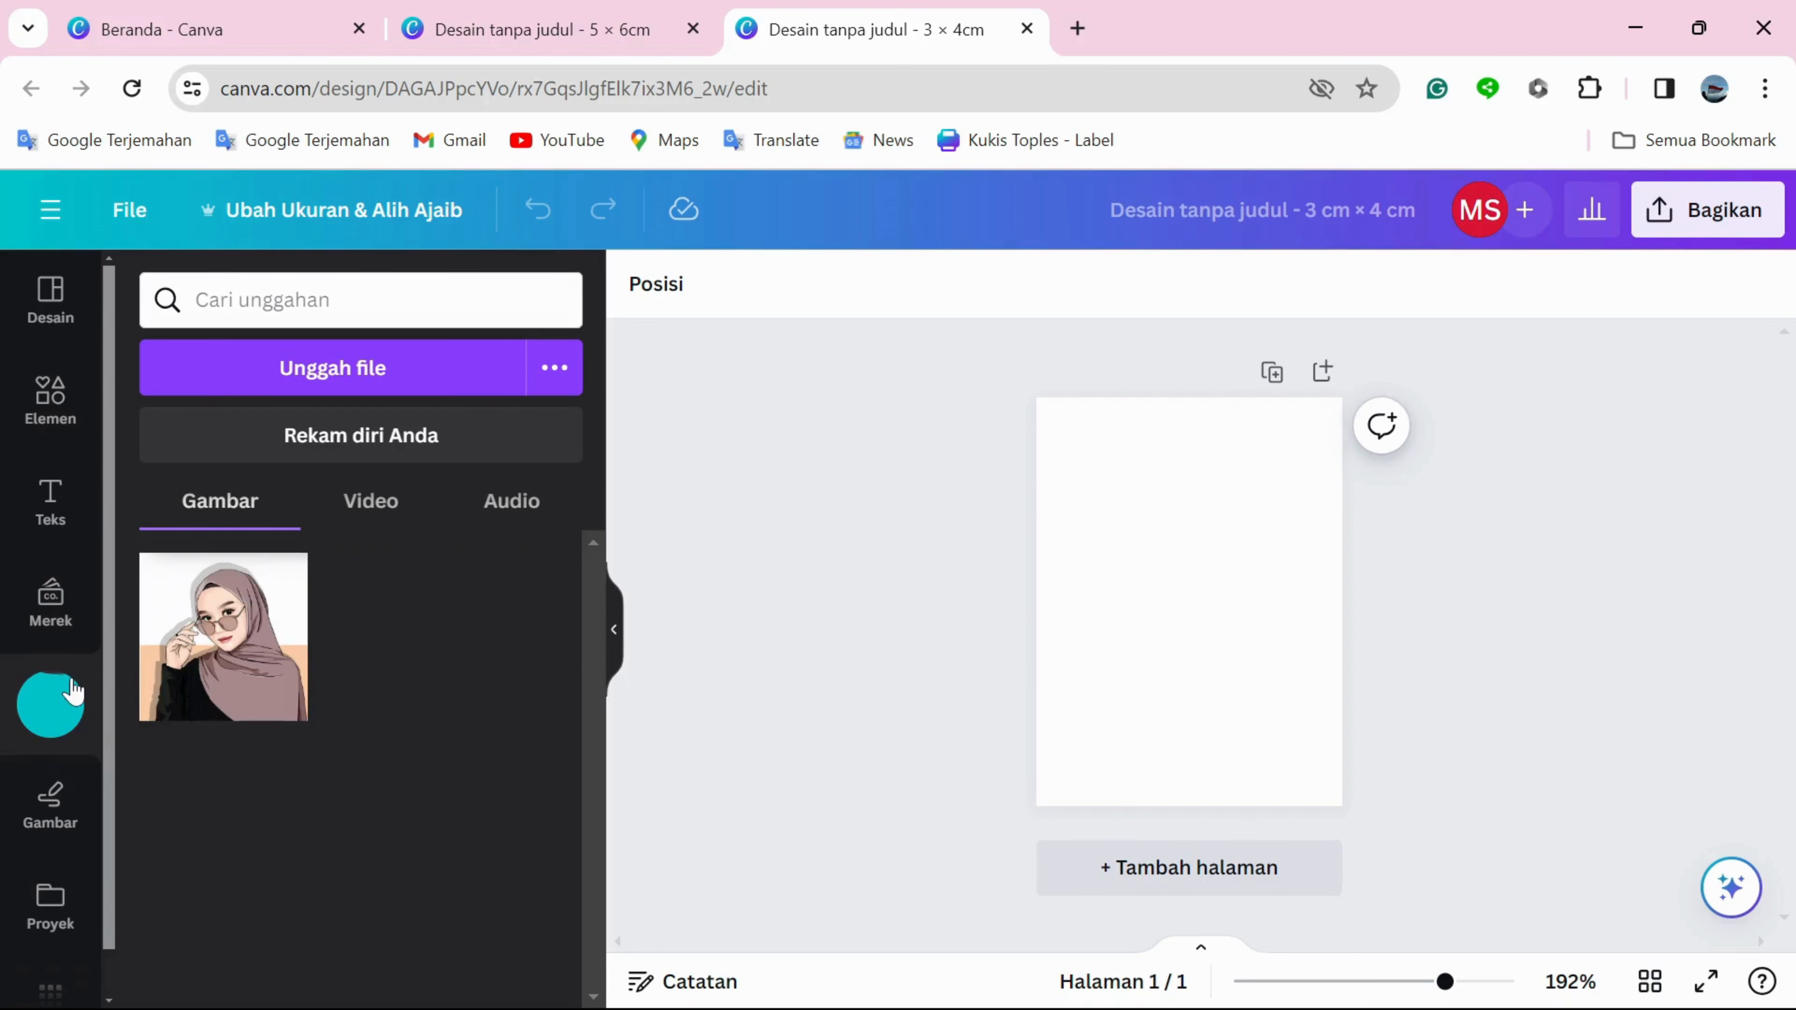
# Place the uploaded portrait on the page and enlarge it to cover the full width and bottom edge, extending its upper edge upward.
pyautogui.click(207, 648)
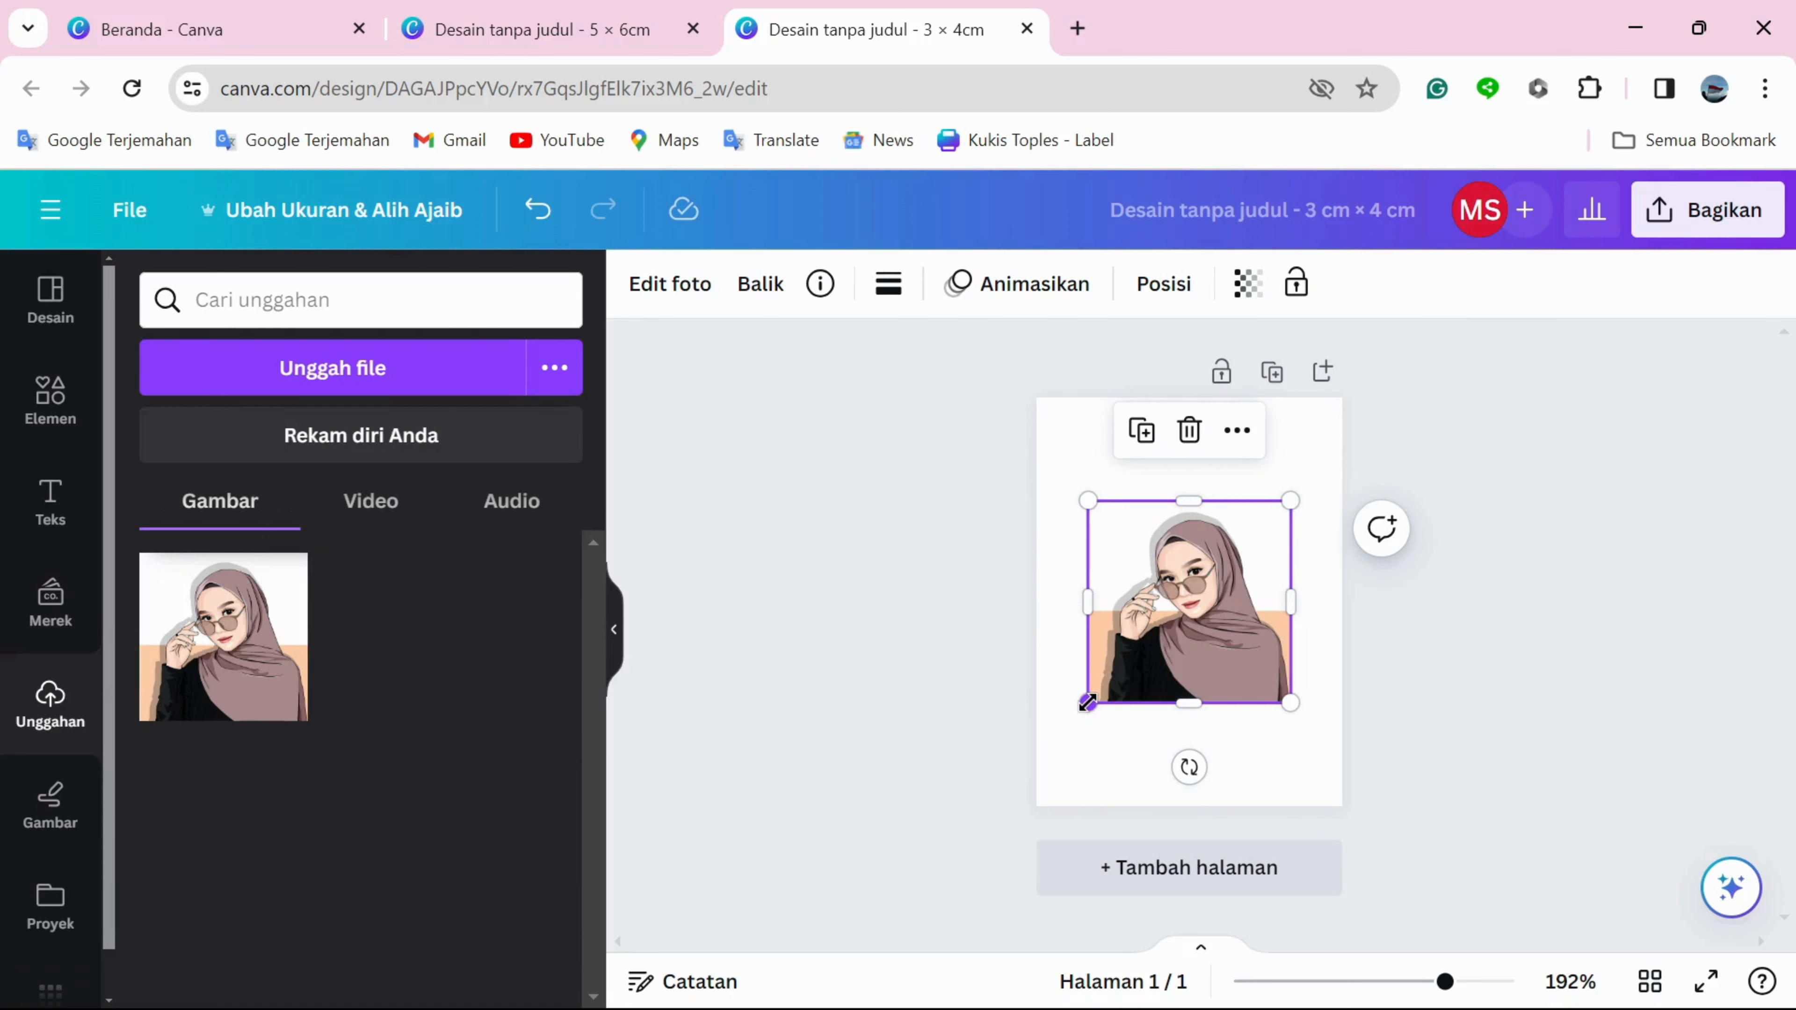
pyautogui.moveTo(1088, 703); pyautogui.dragTo(1041, 784)
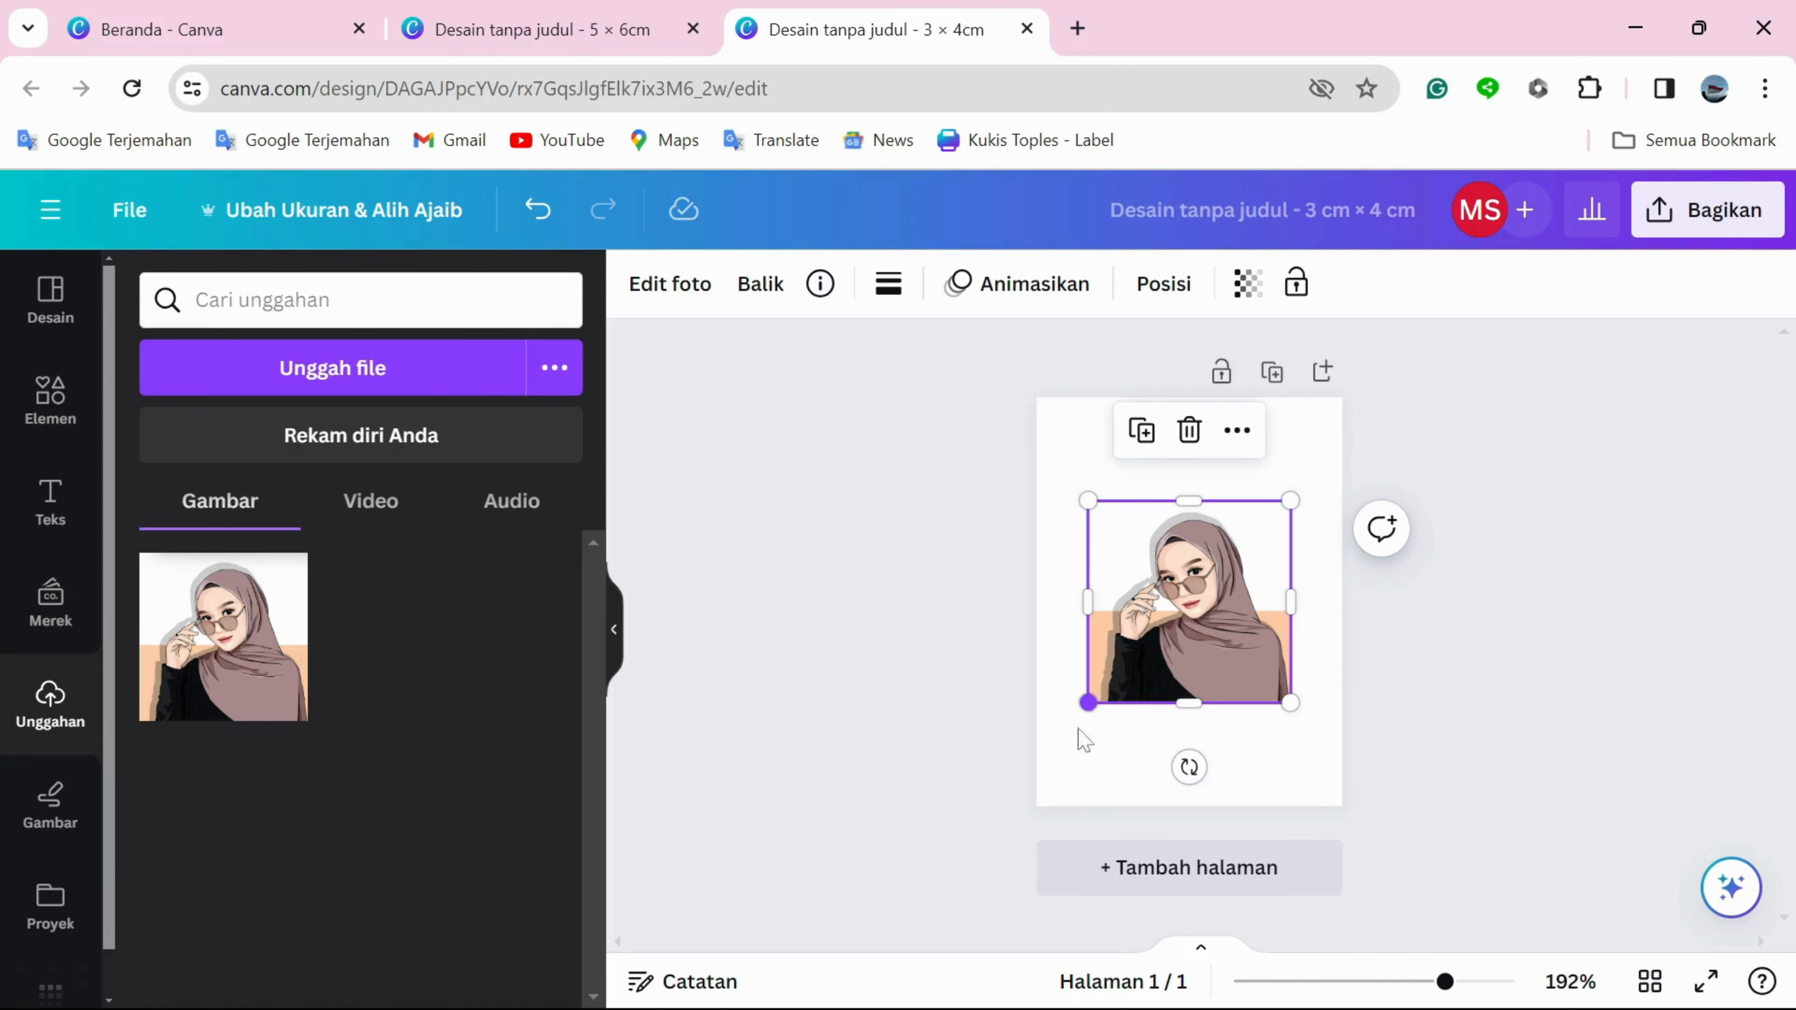
pyautogui.moveTo(1087, 703); pyautogui.dragTo(1041, 787)
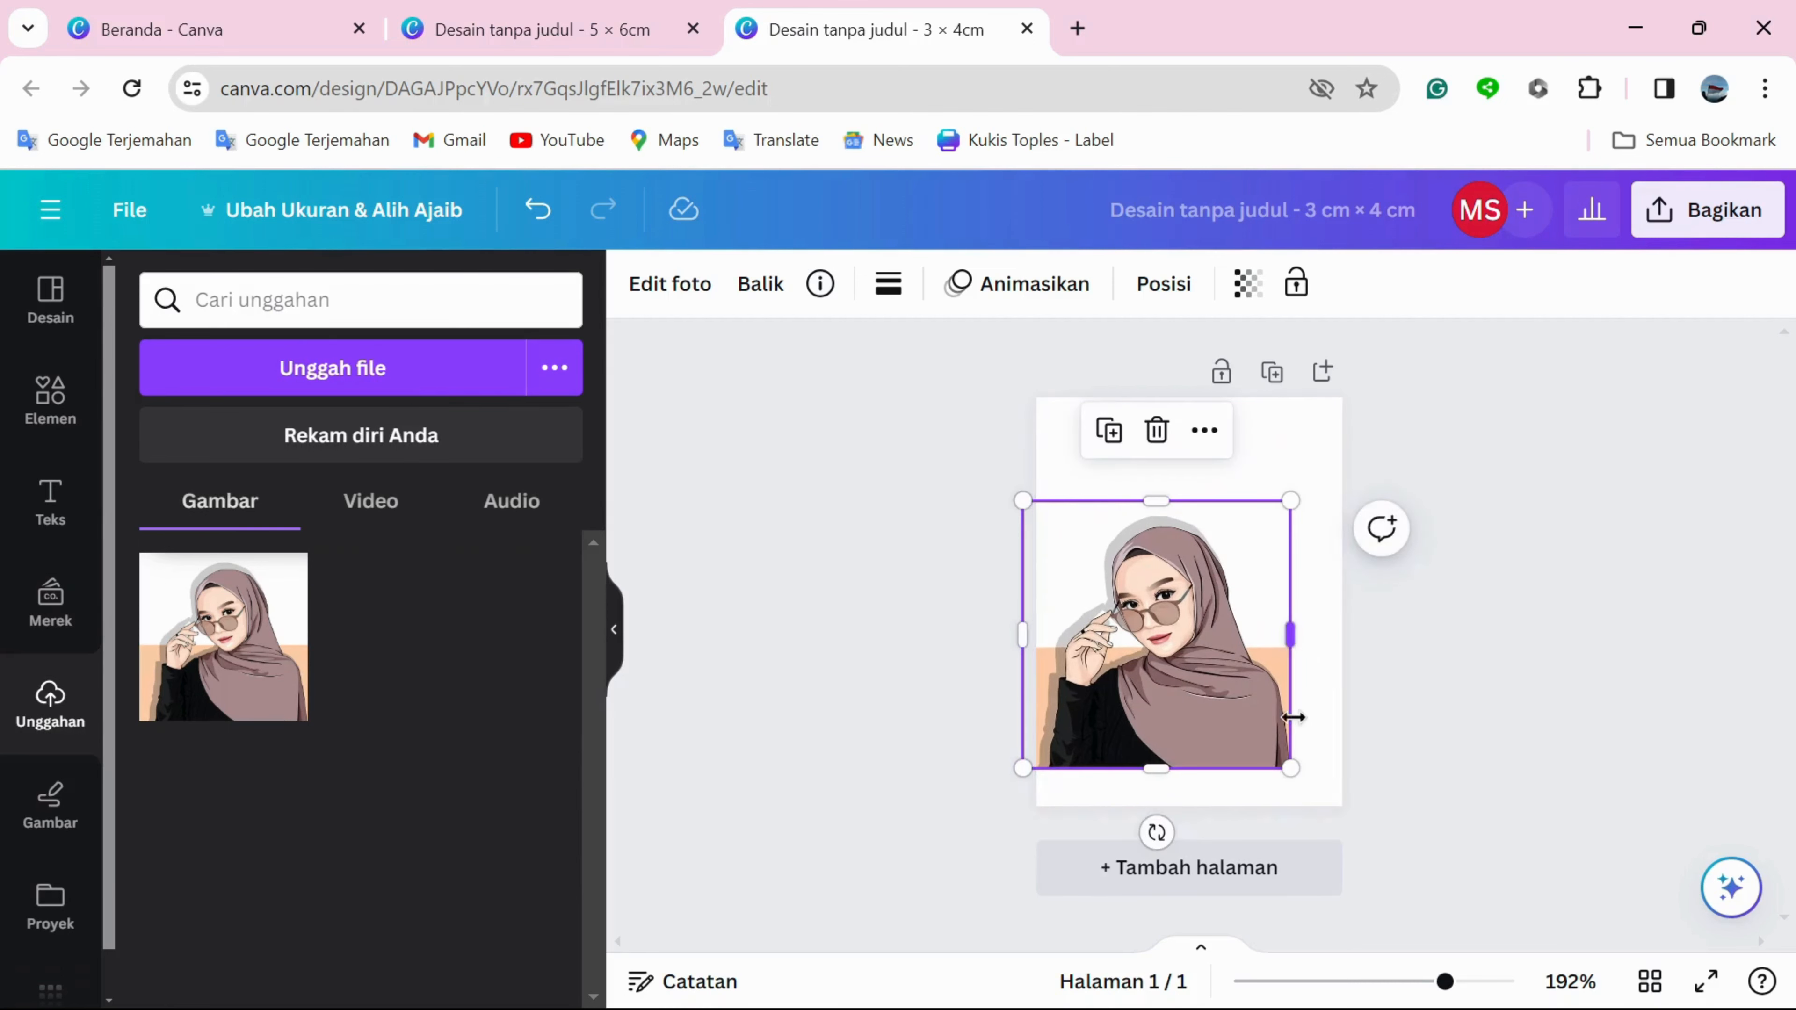
pyautogui.moveTo(1290, 763); pyautogui.dragTo(1347, 799)
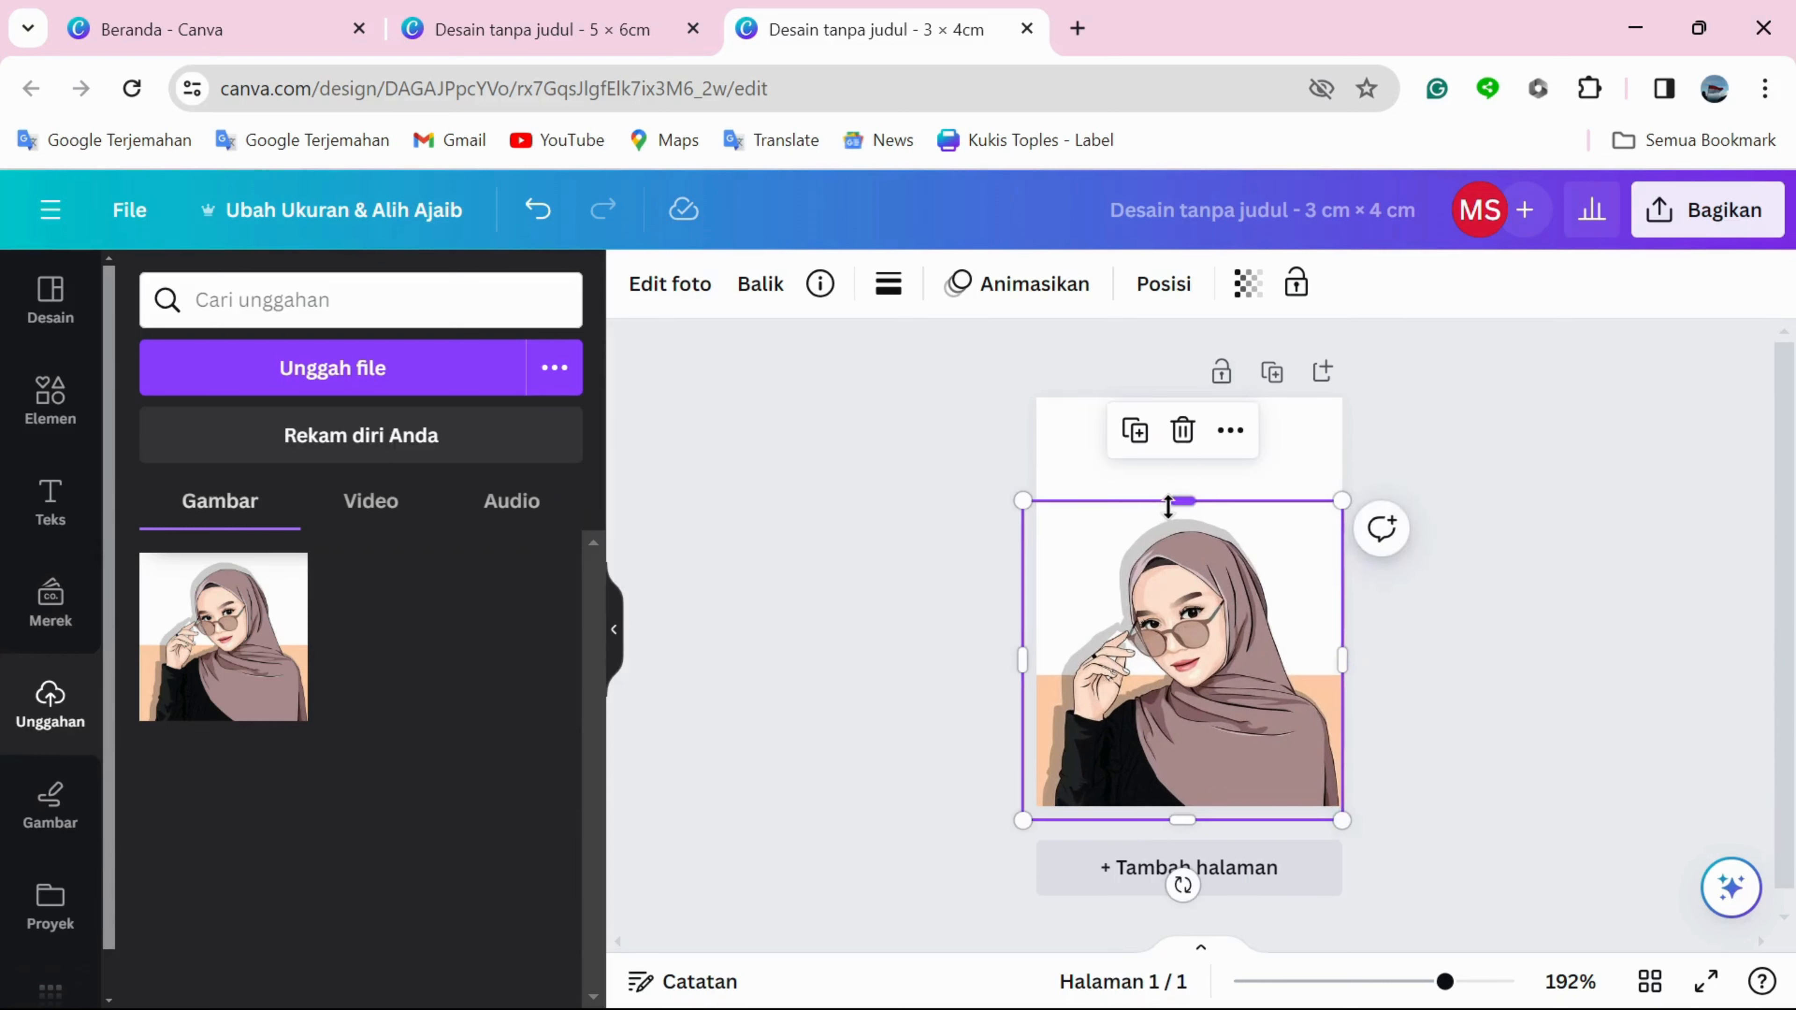
pyautogui.moveTo(1169, 506); pyautogui.dragTo(1165, 435)
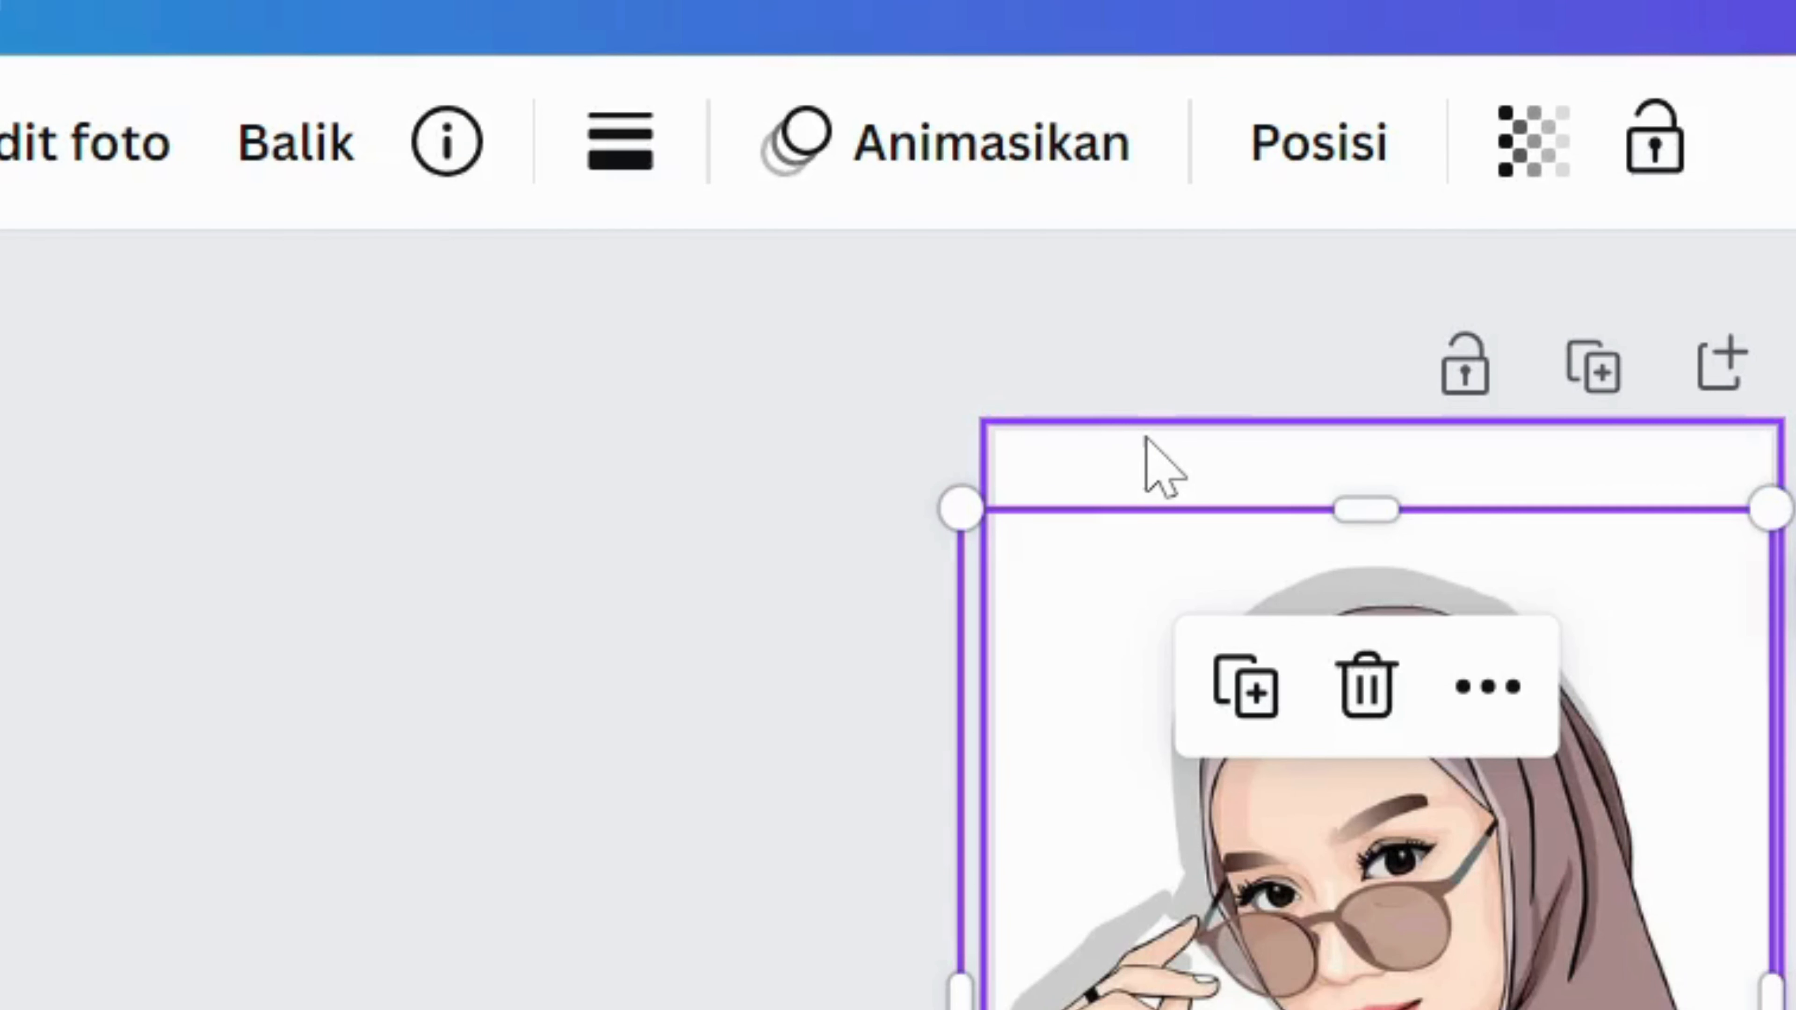
# Change the page background of the 3 × 4 cm design to solid red, #FF0000.
pyautogui.click(1101, 410)
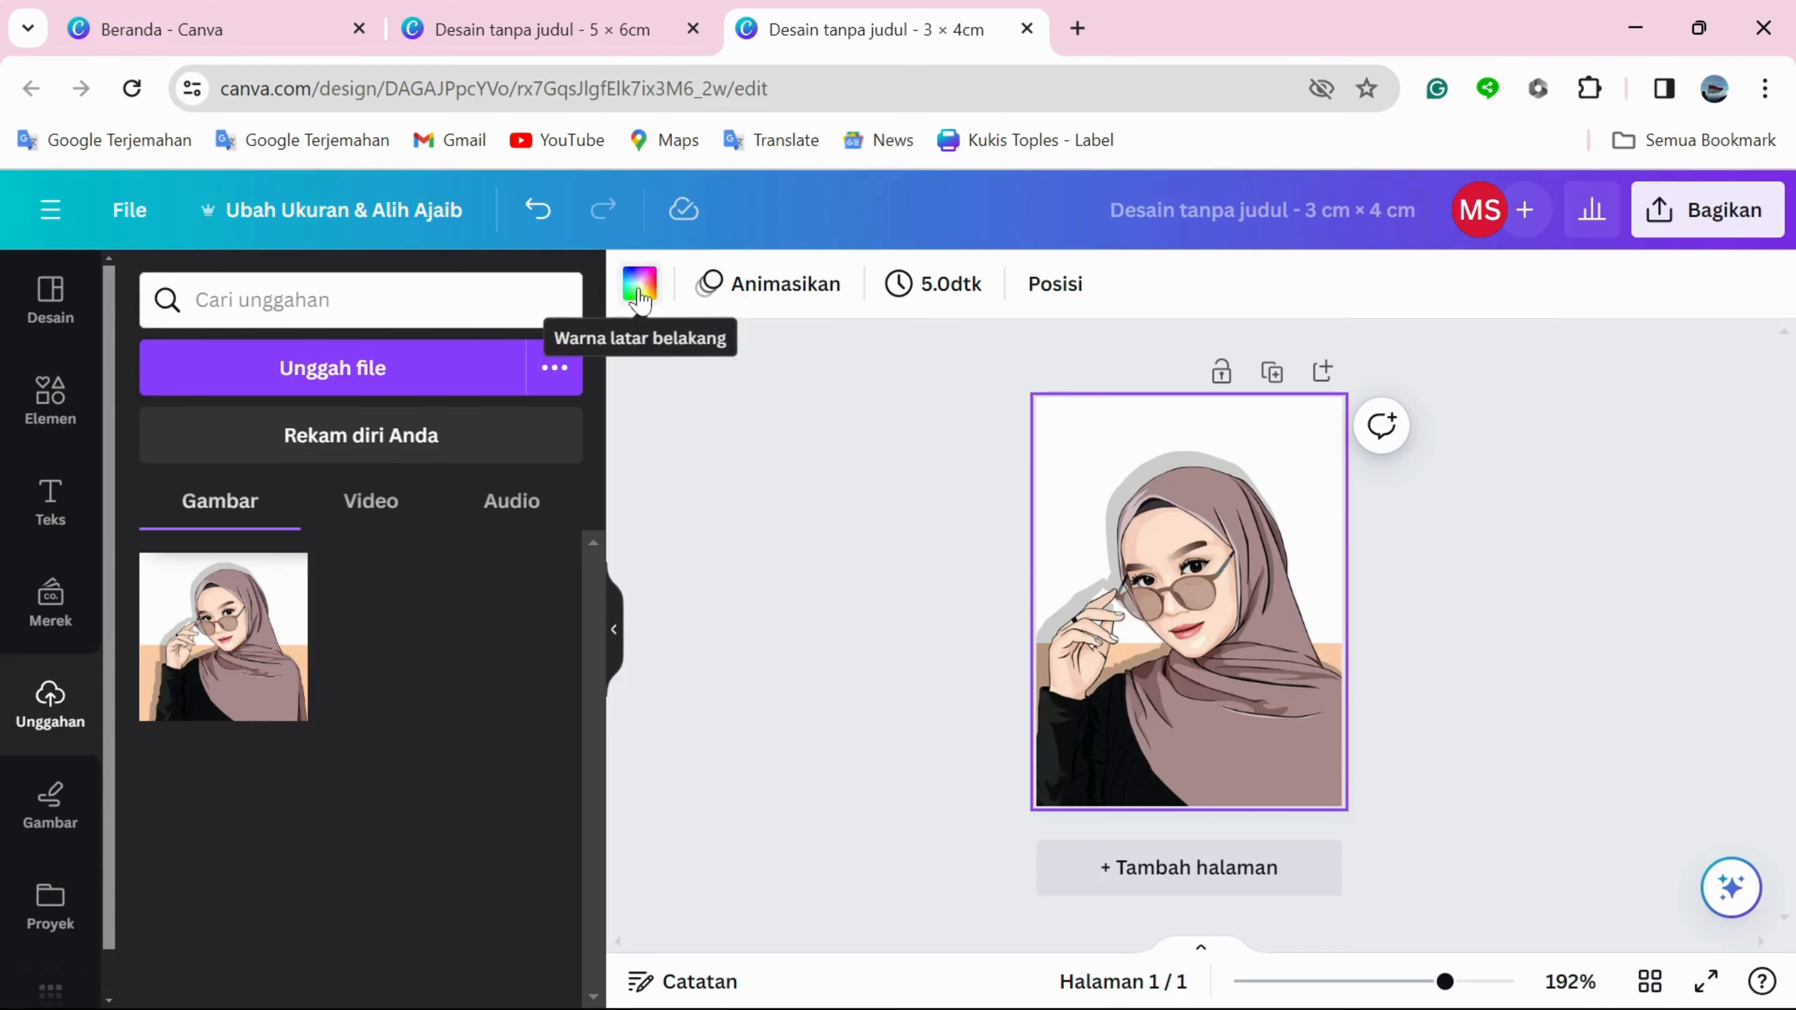
pyautogui.click(639, 286)
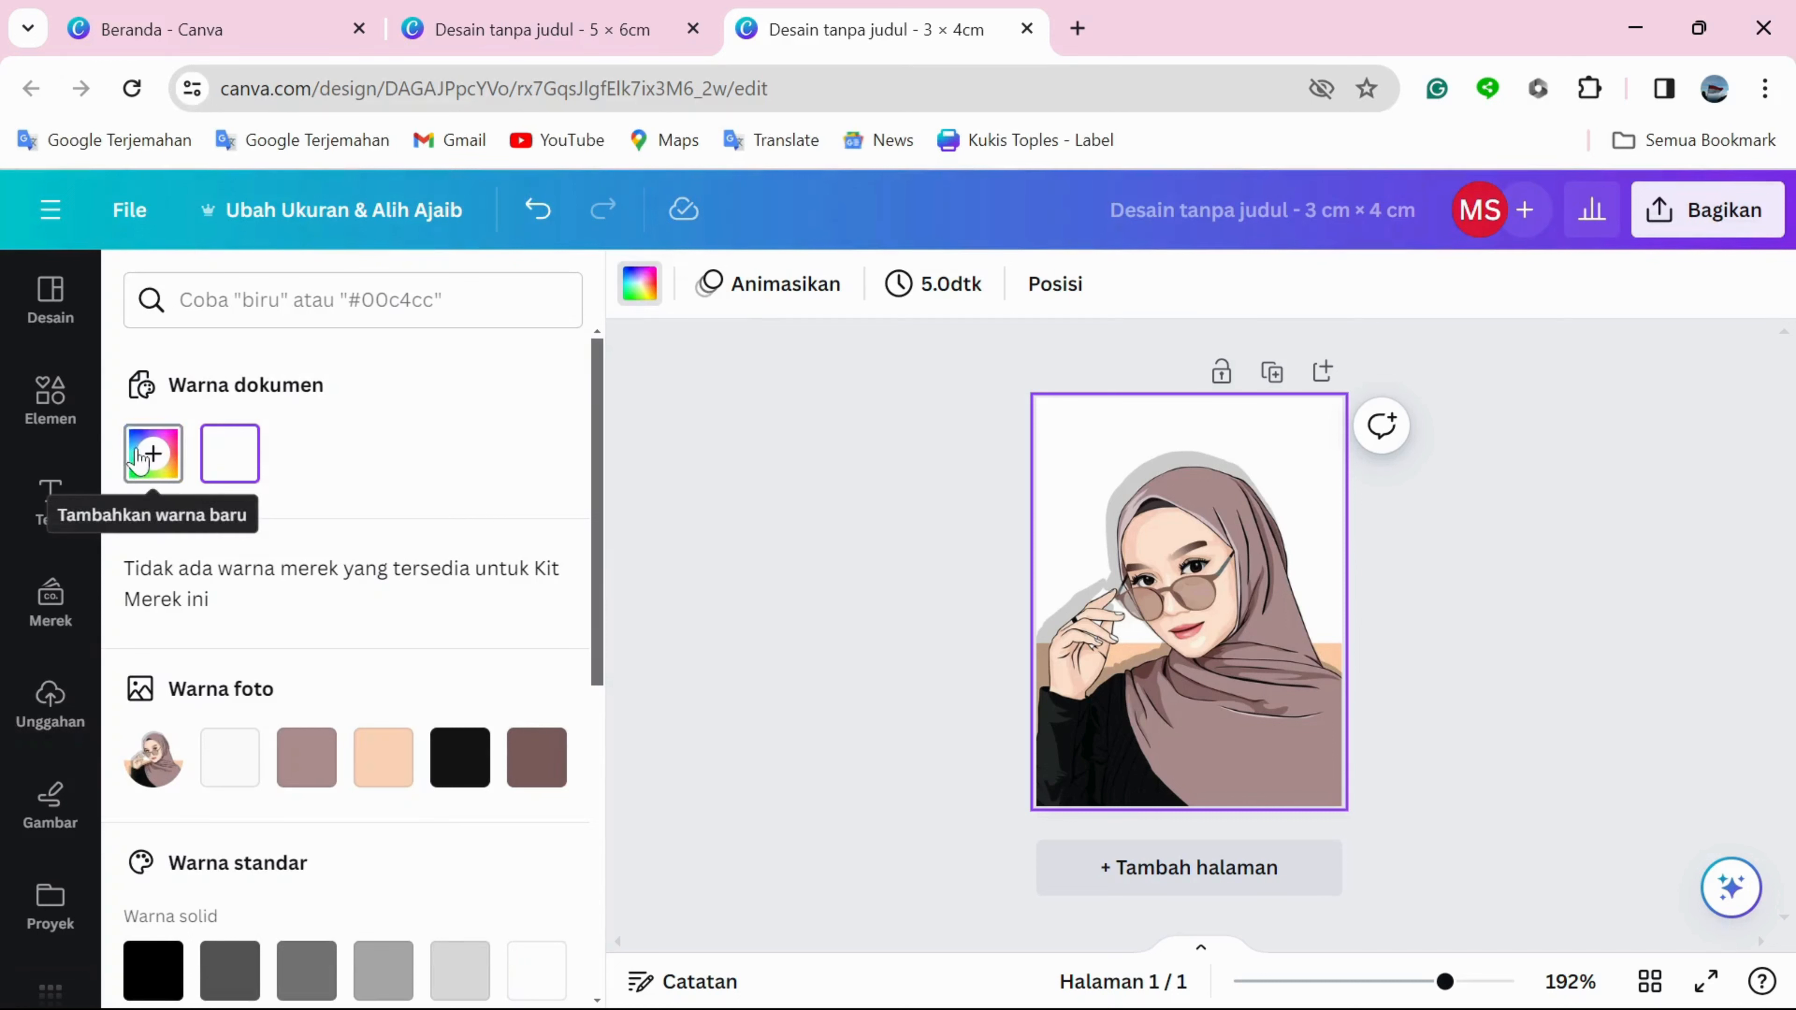
pyautogui.click(149, 460)
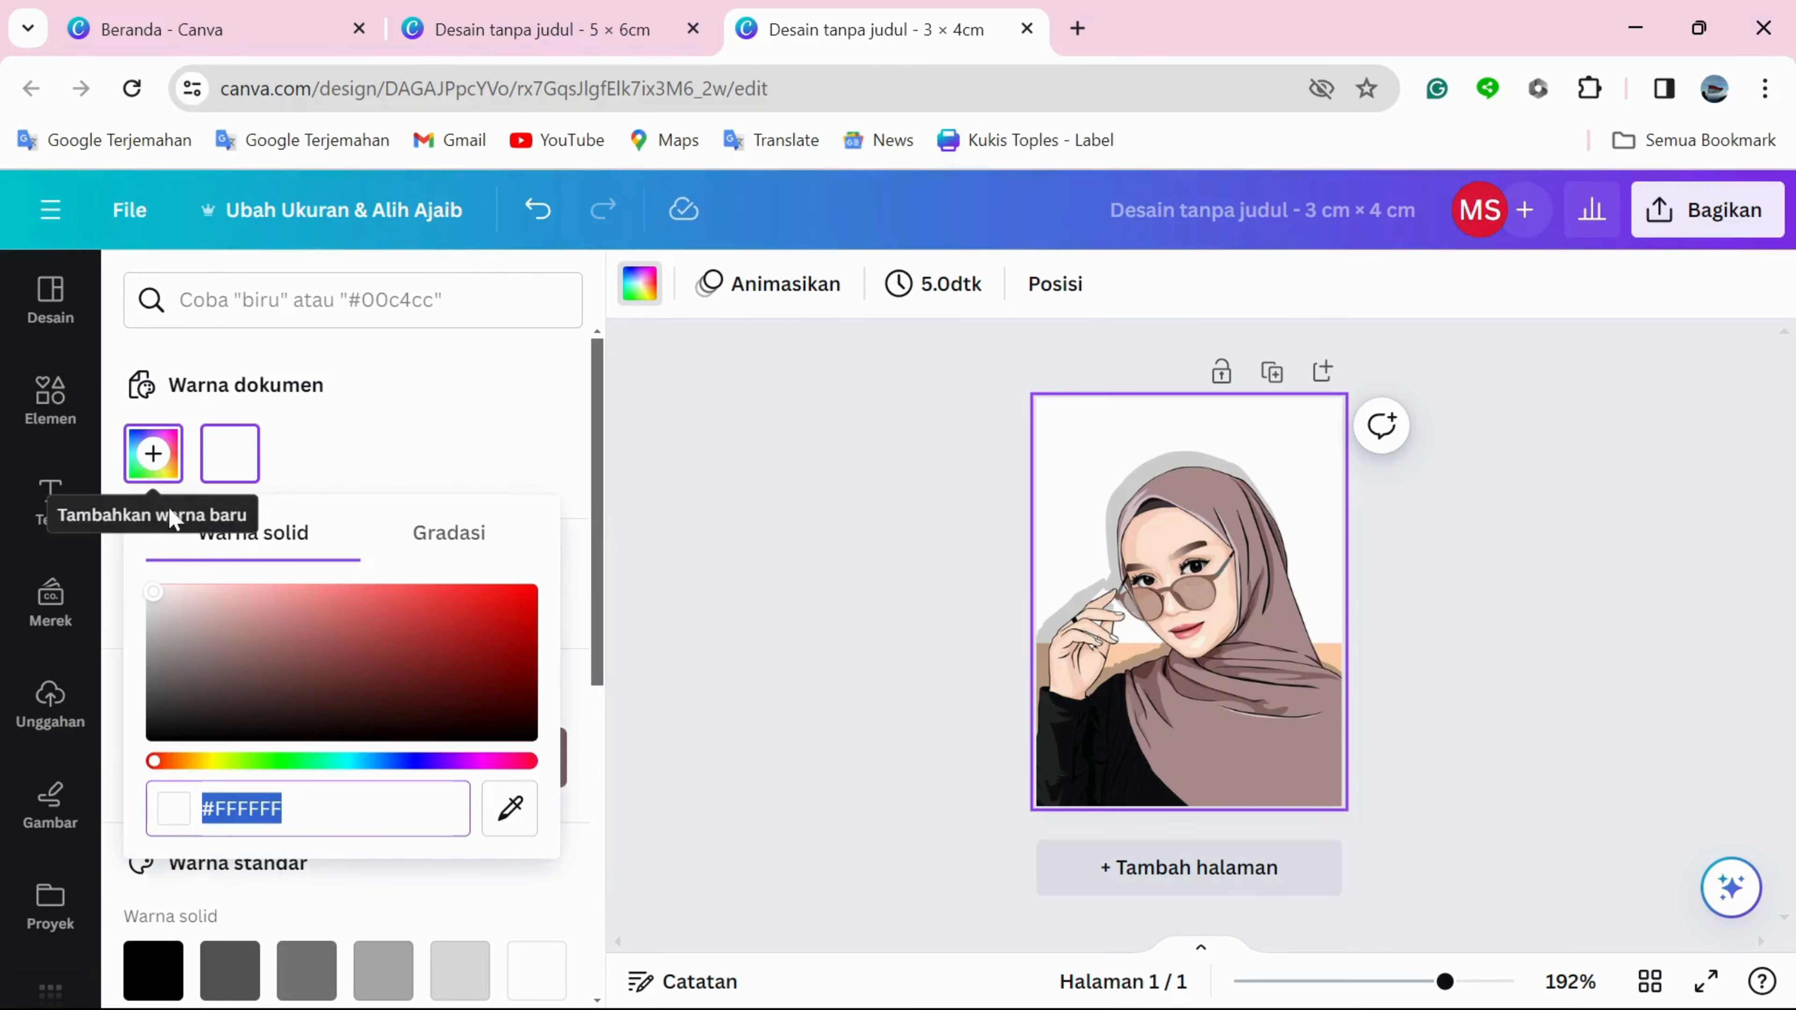
pyautogui.moveTo(157, 600); pyautogui.dragTo(562, 602)
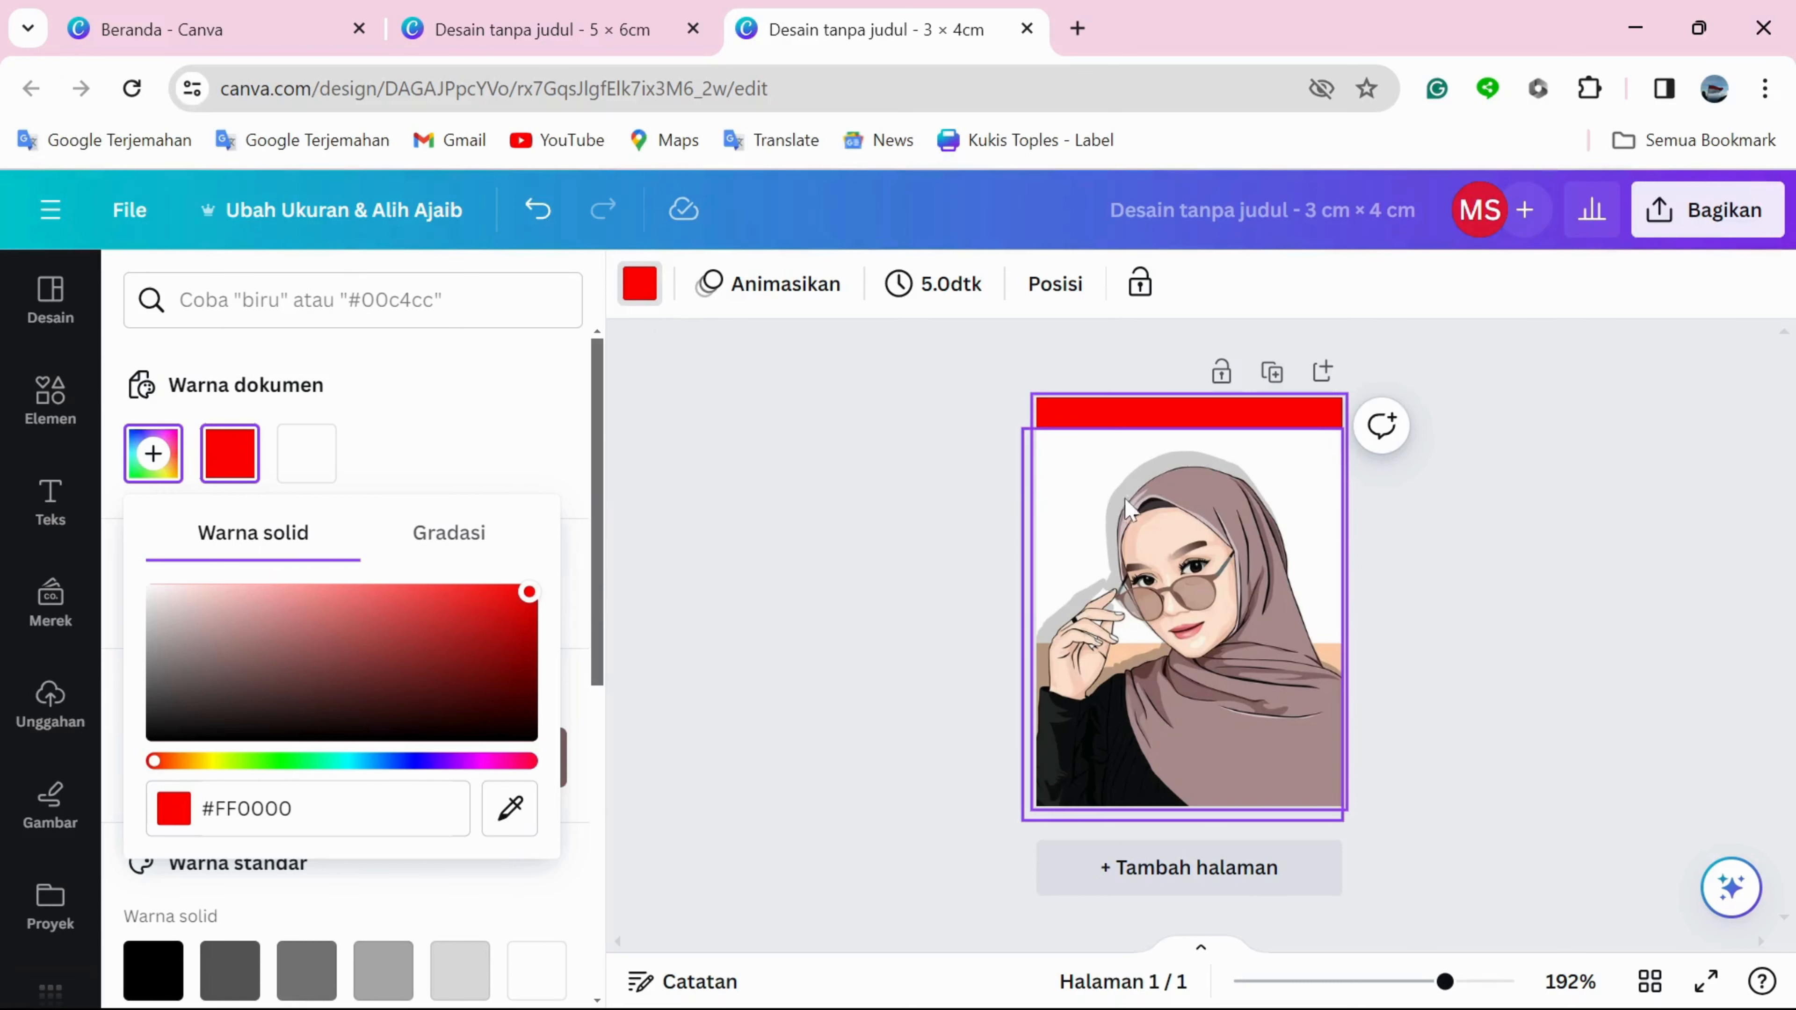
# Remove the portrait's own background with the Background Remover (Penghapus LB) effect.
pyautogui.click(1101, 467)
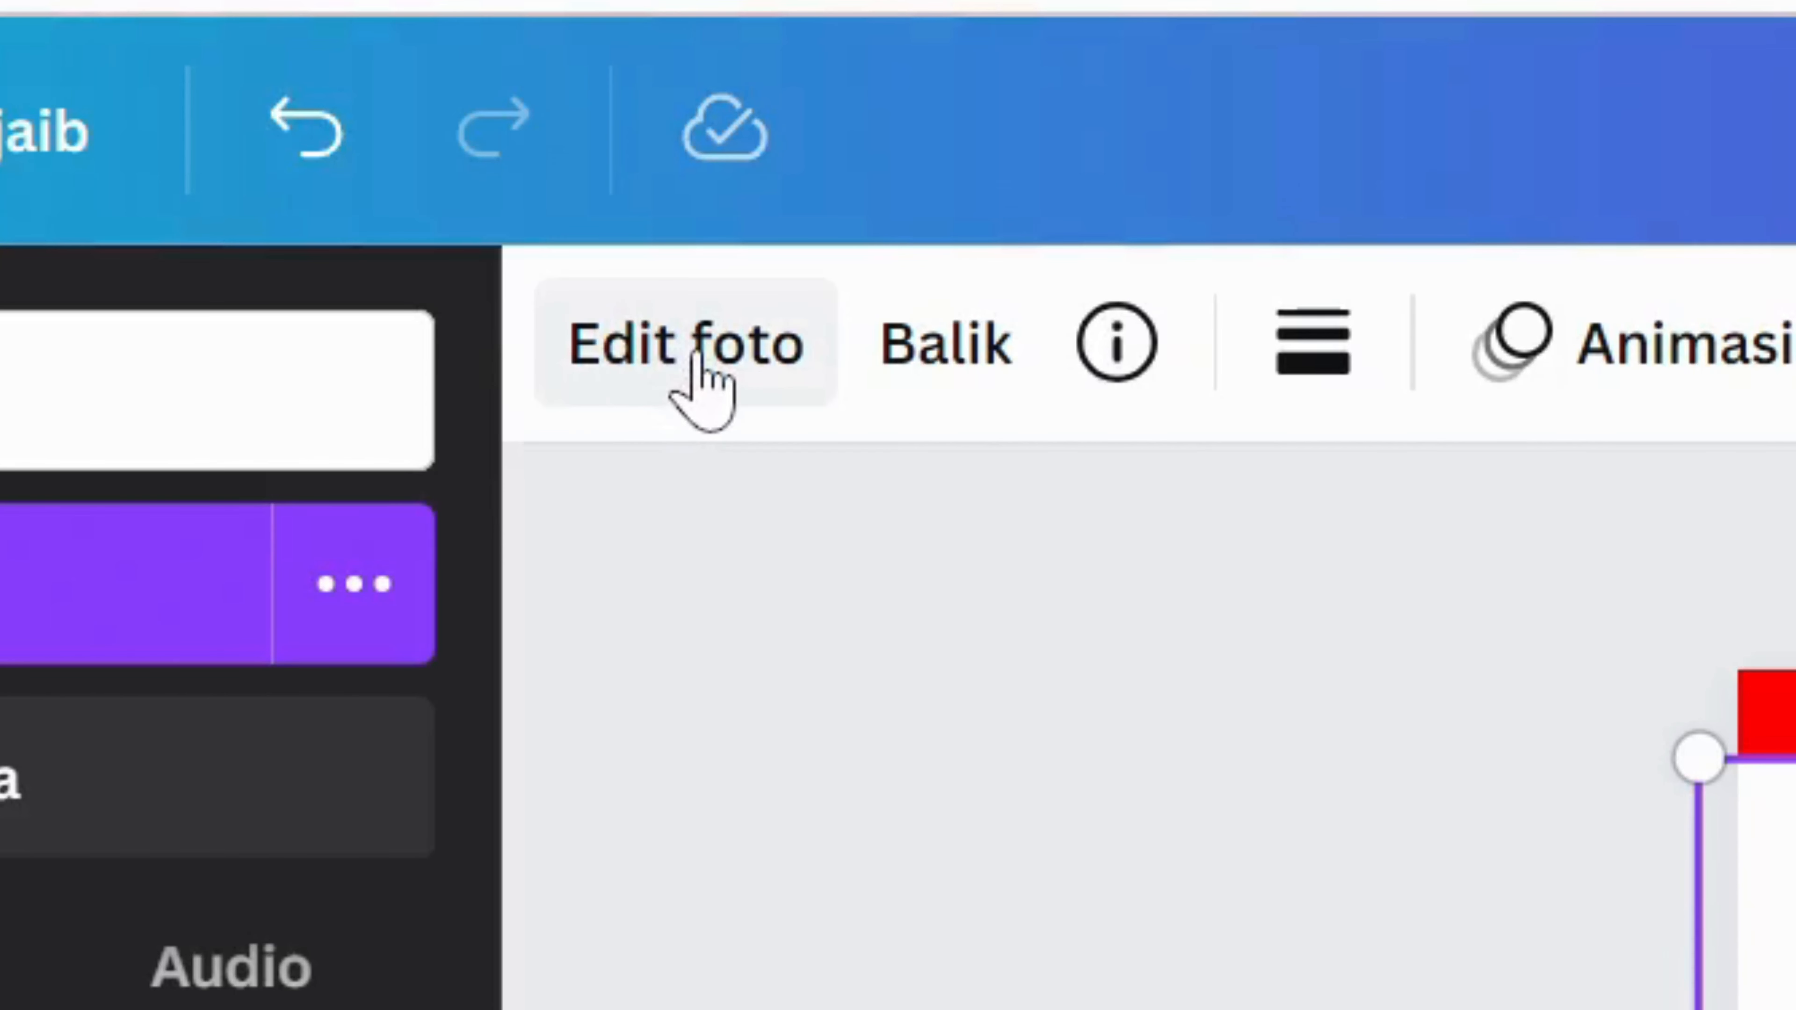
pyautogui.click(700, 389)
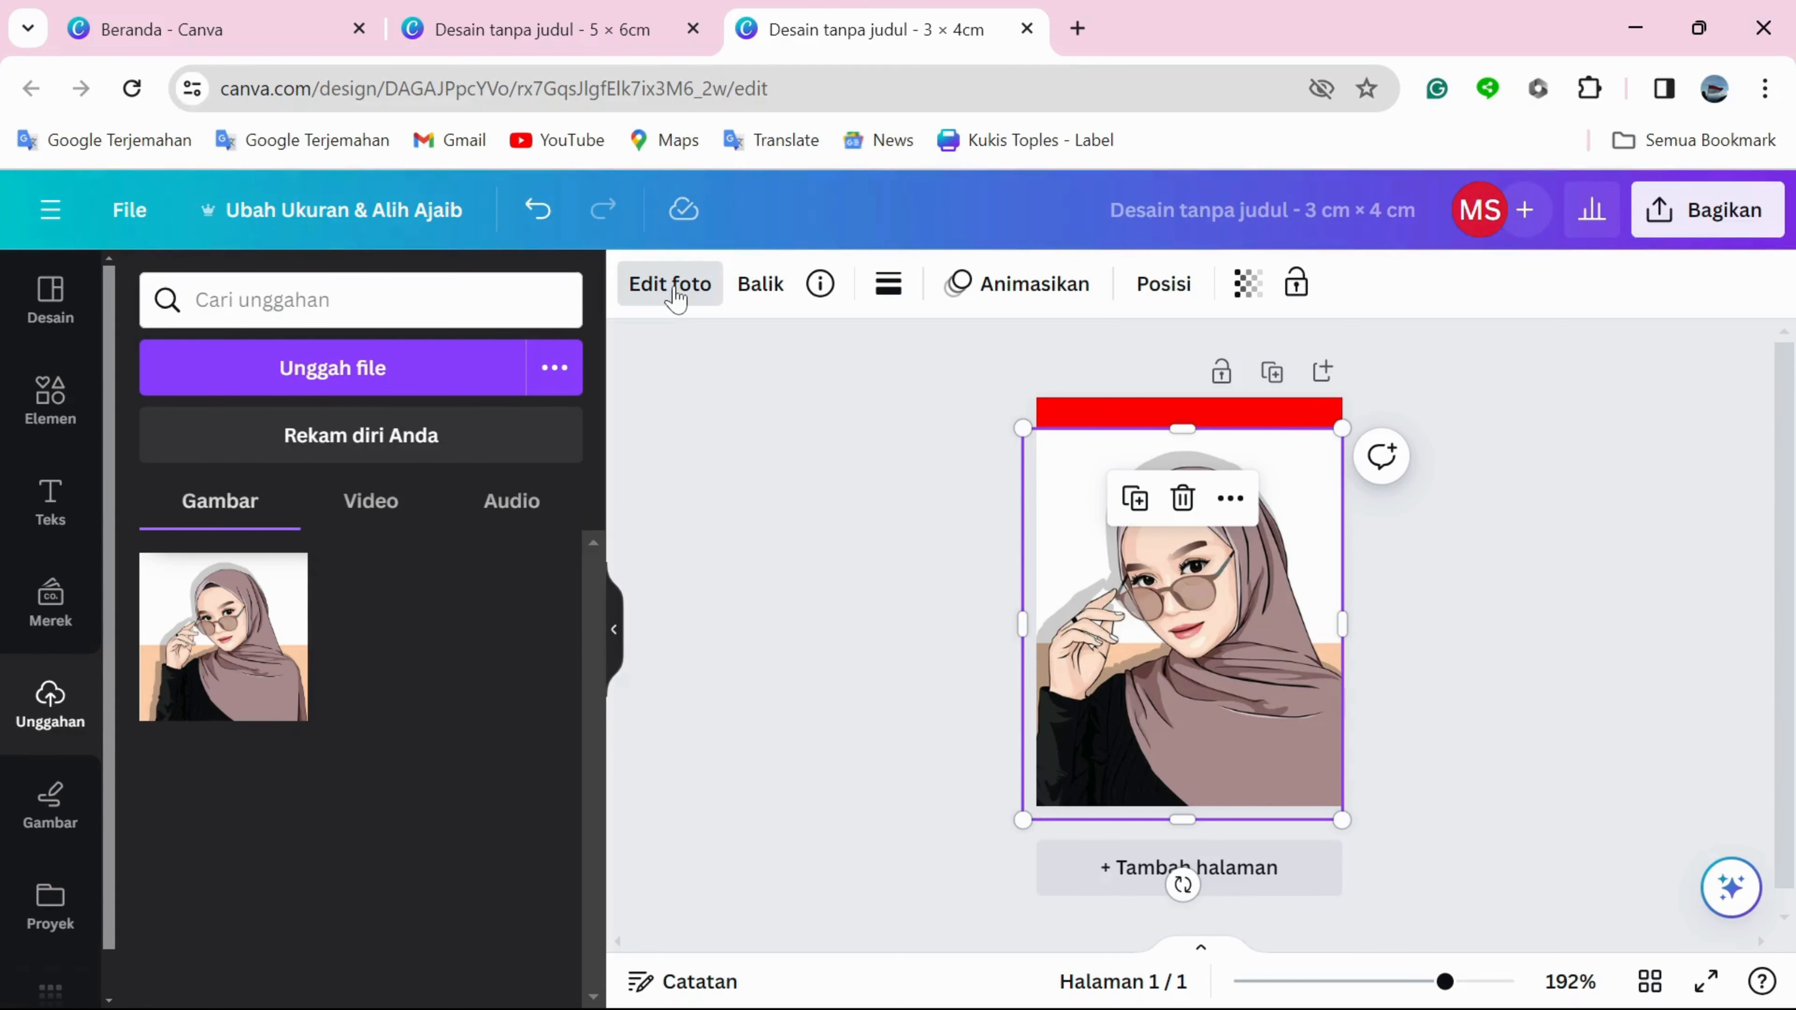
pyautogui.click(675, 297)
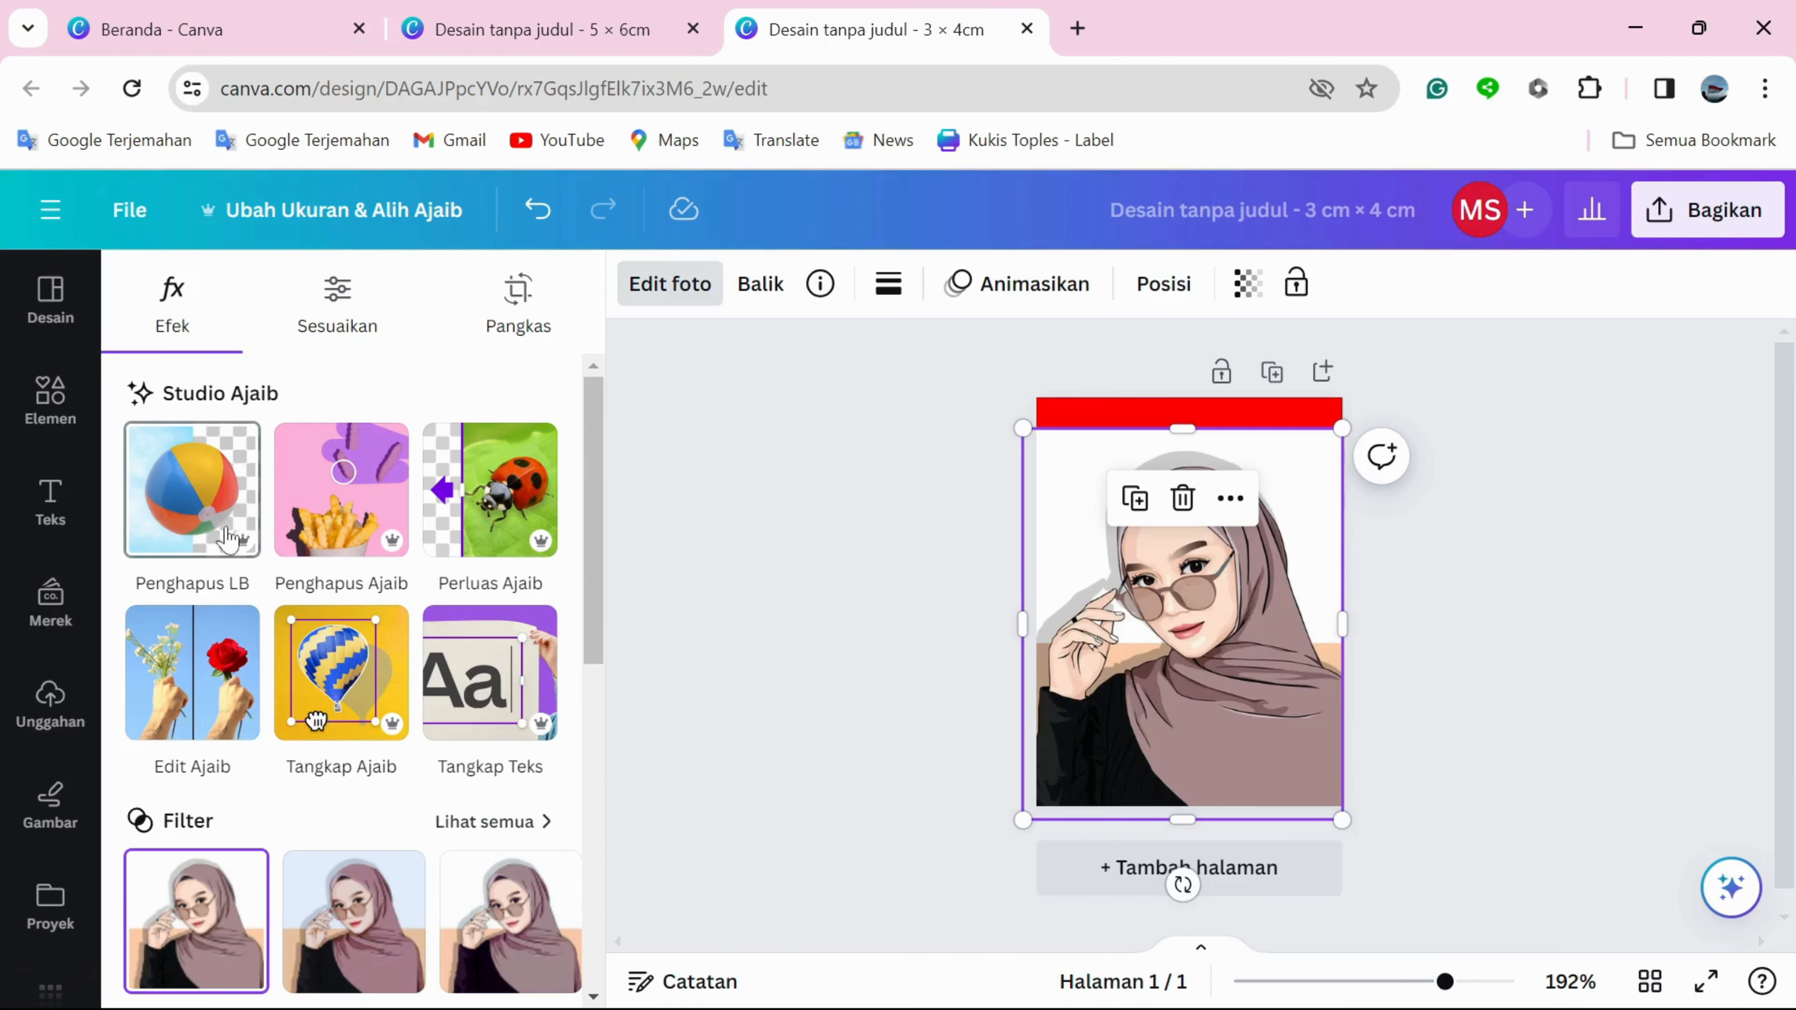
pyautogui.click(196, 522)
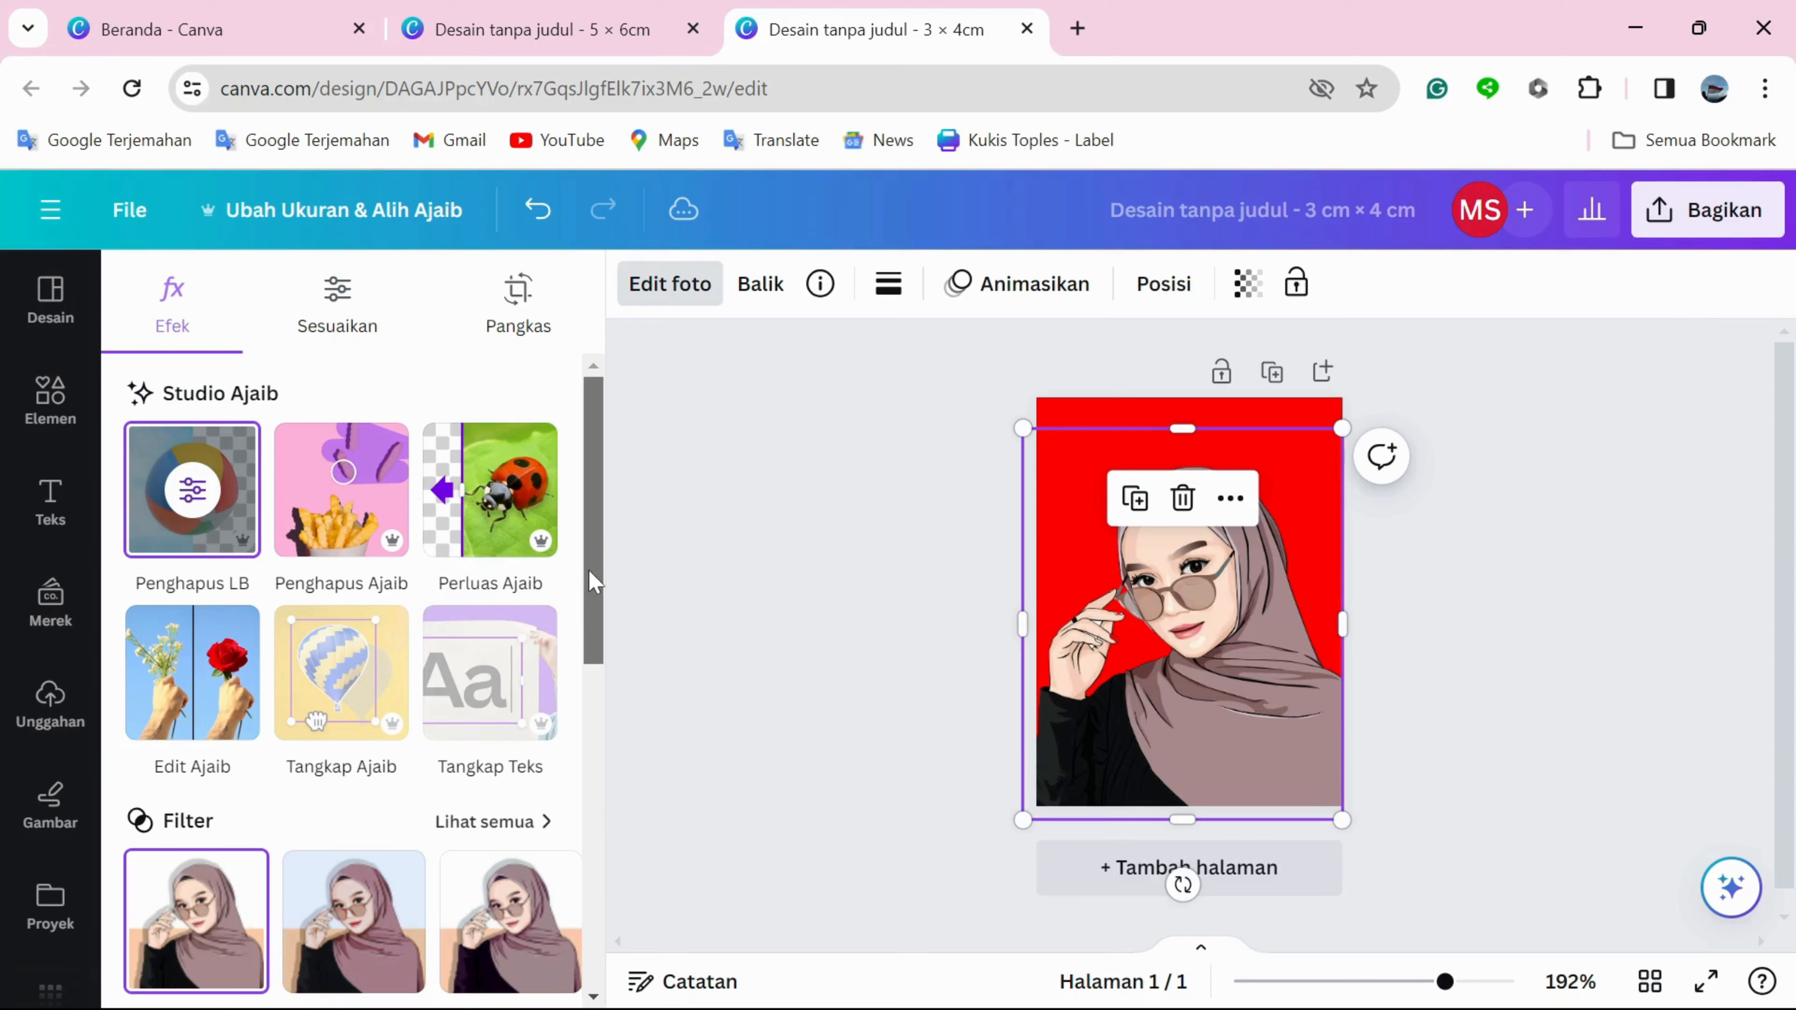
# Apply the Poles Wajah face-retouch effect to the portrait with Kulit mulus (smooth skin) set to 100.
pyautogui.moveTo(587, 570); pyautogui.dragTo(599, 778)
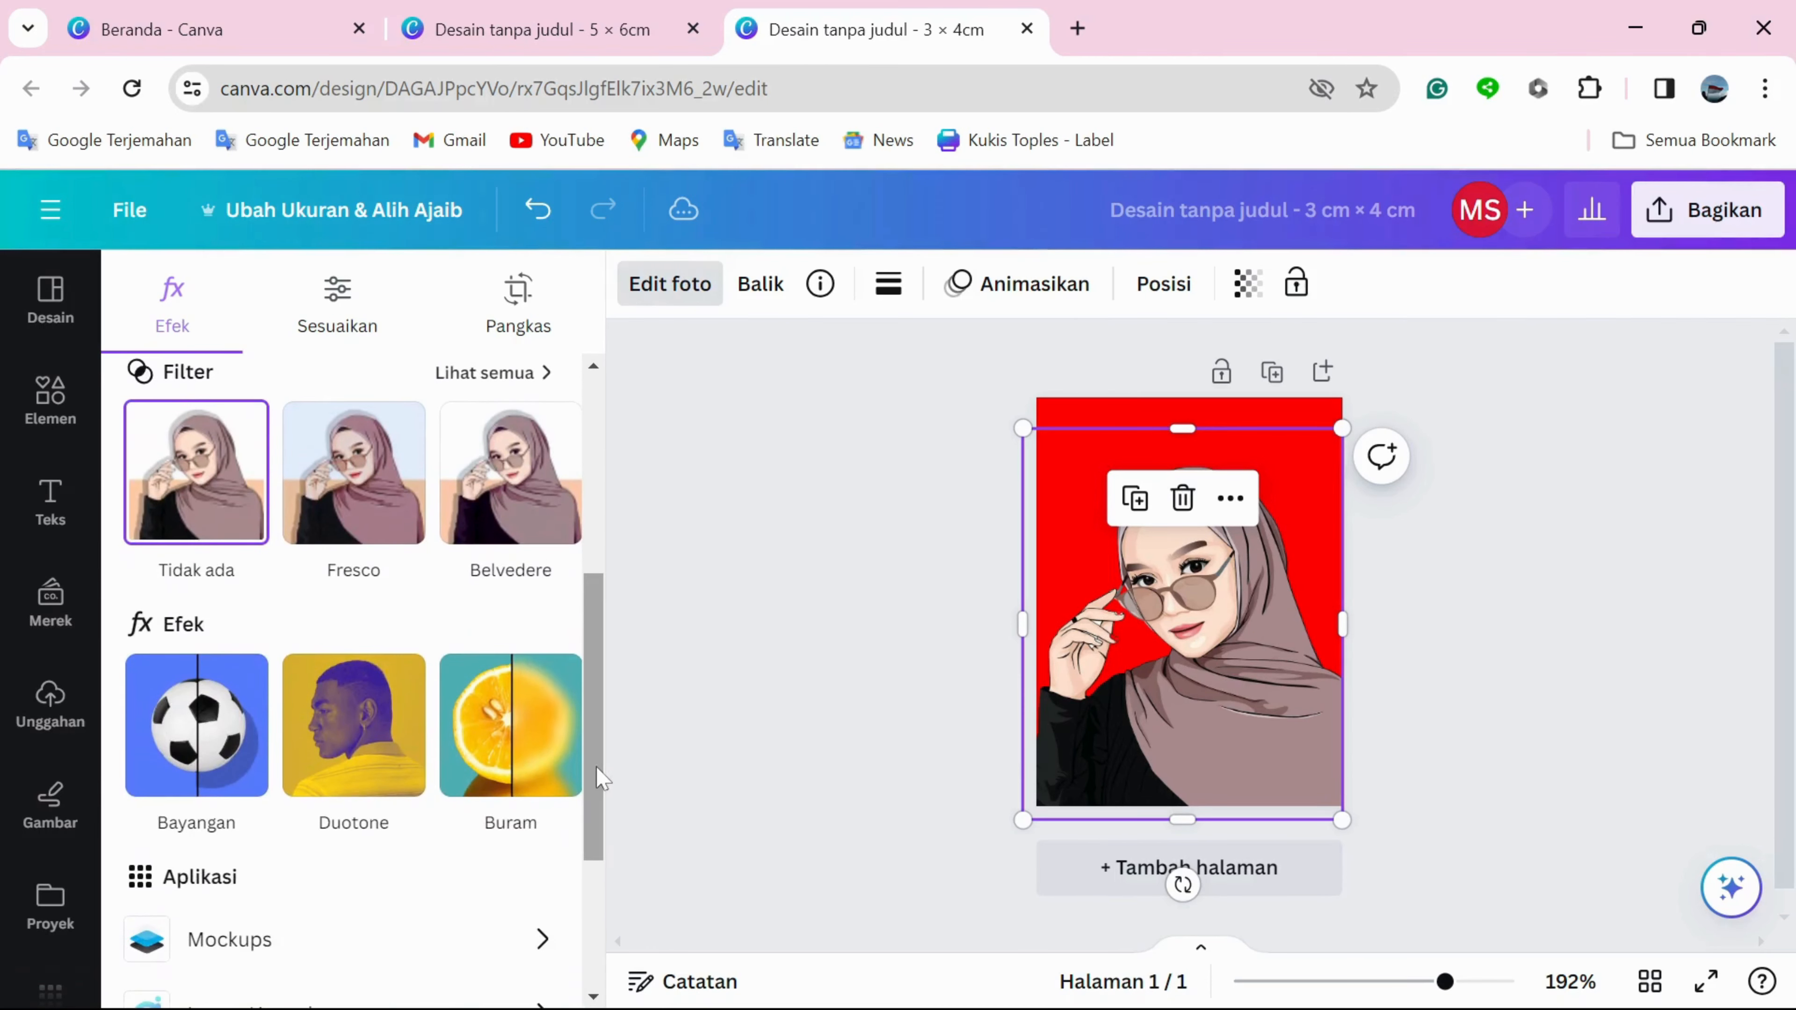
pyautogui.moveTo(541, 714)
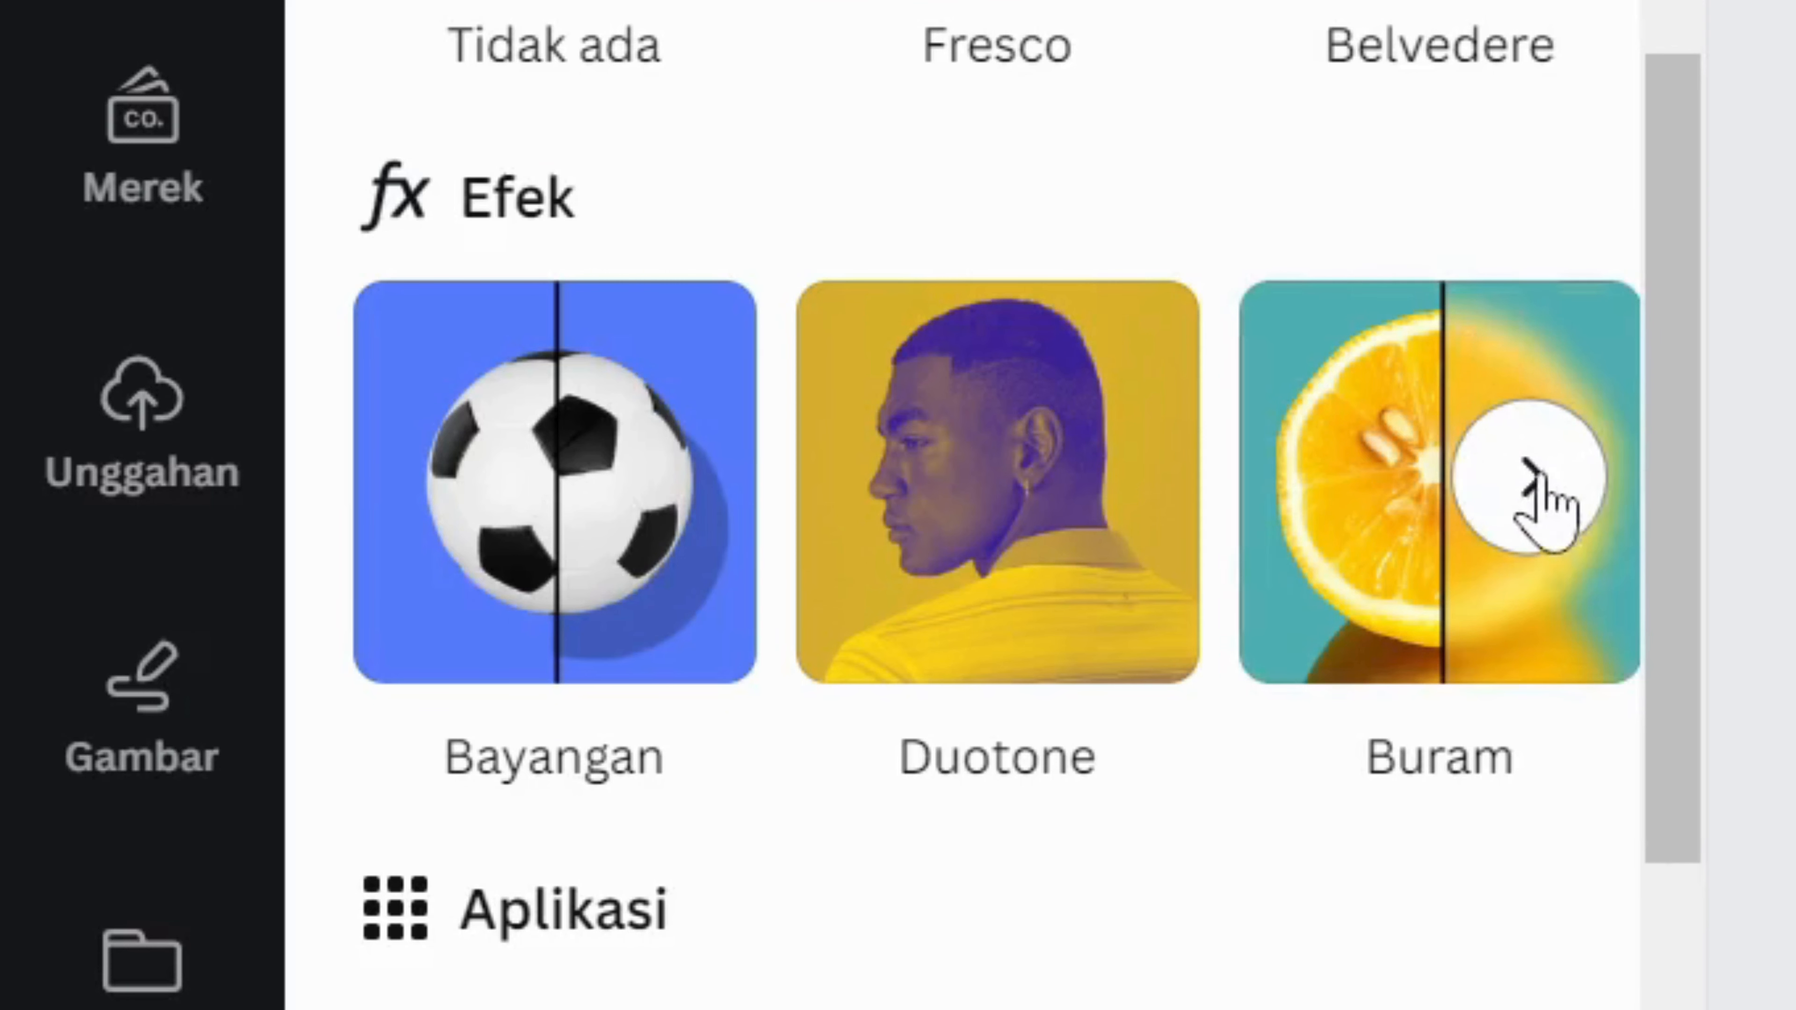
pyautogui.click(1547, 488)
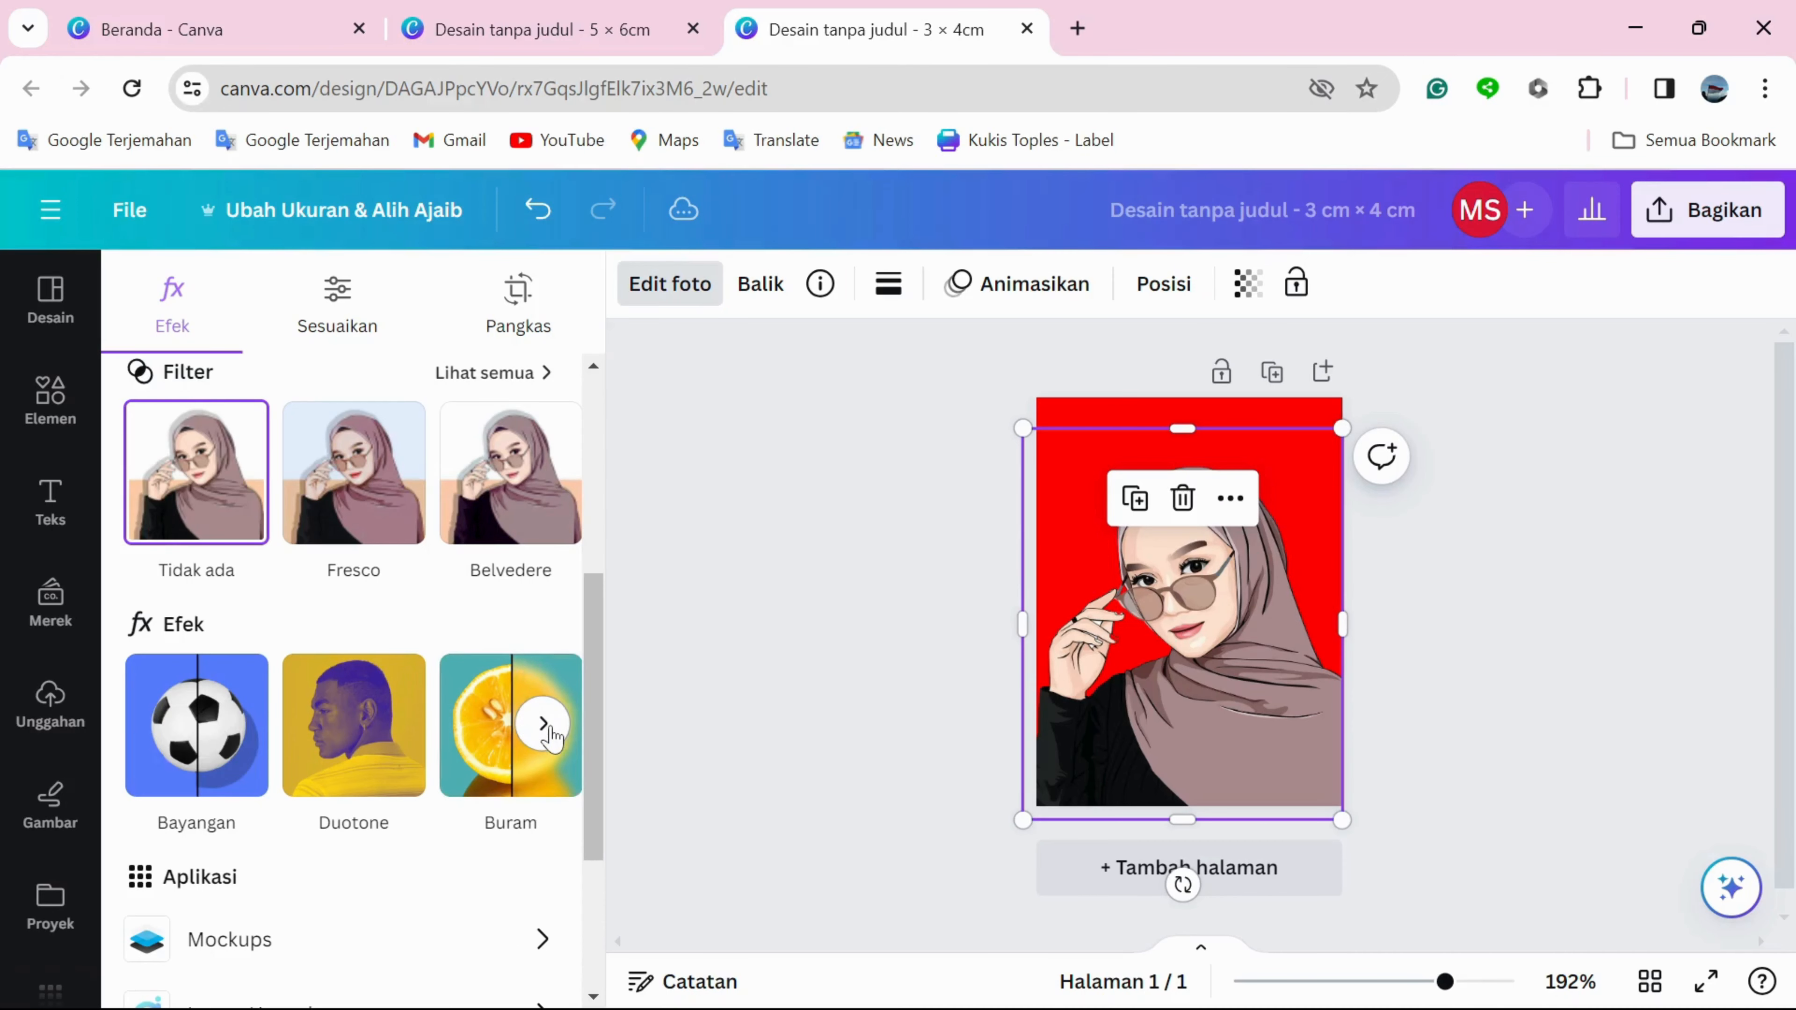
pyautogui.click(544, 728)
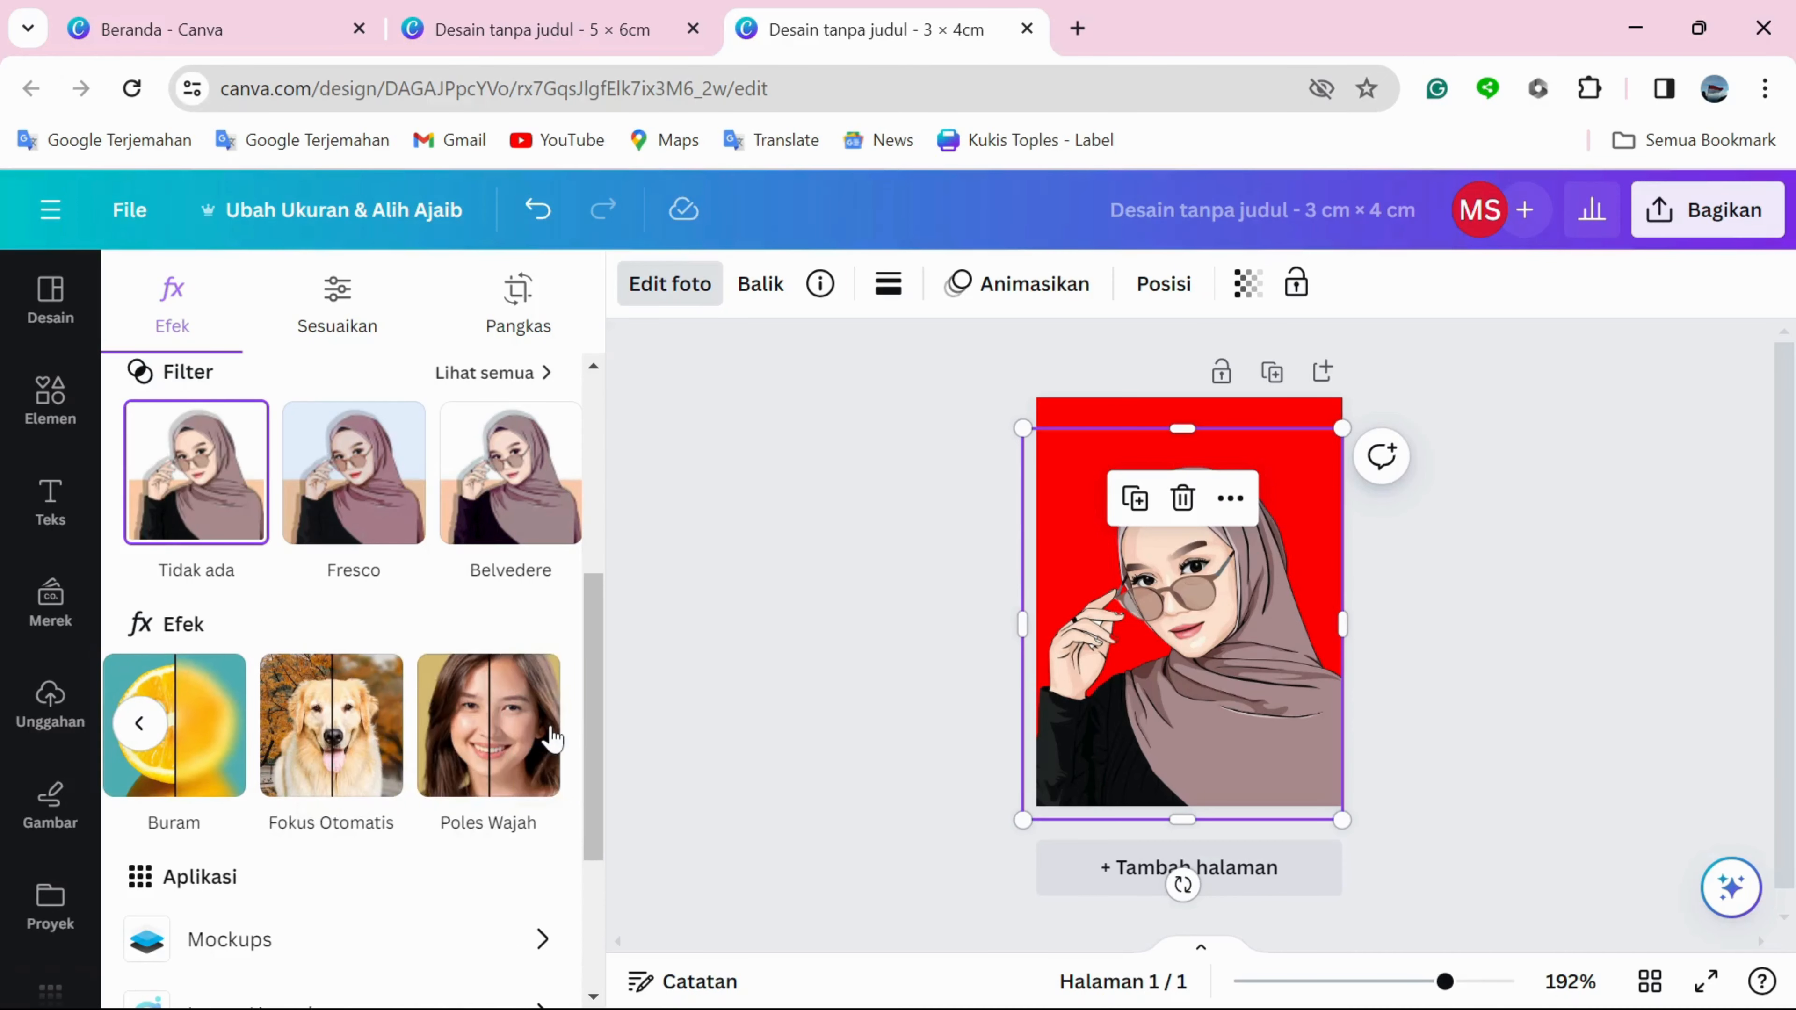
pyautogui.click(480, 744)
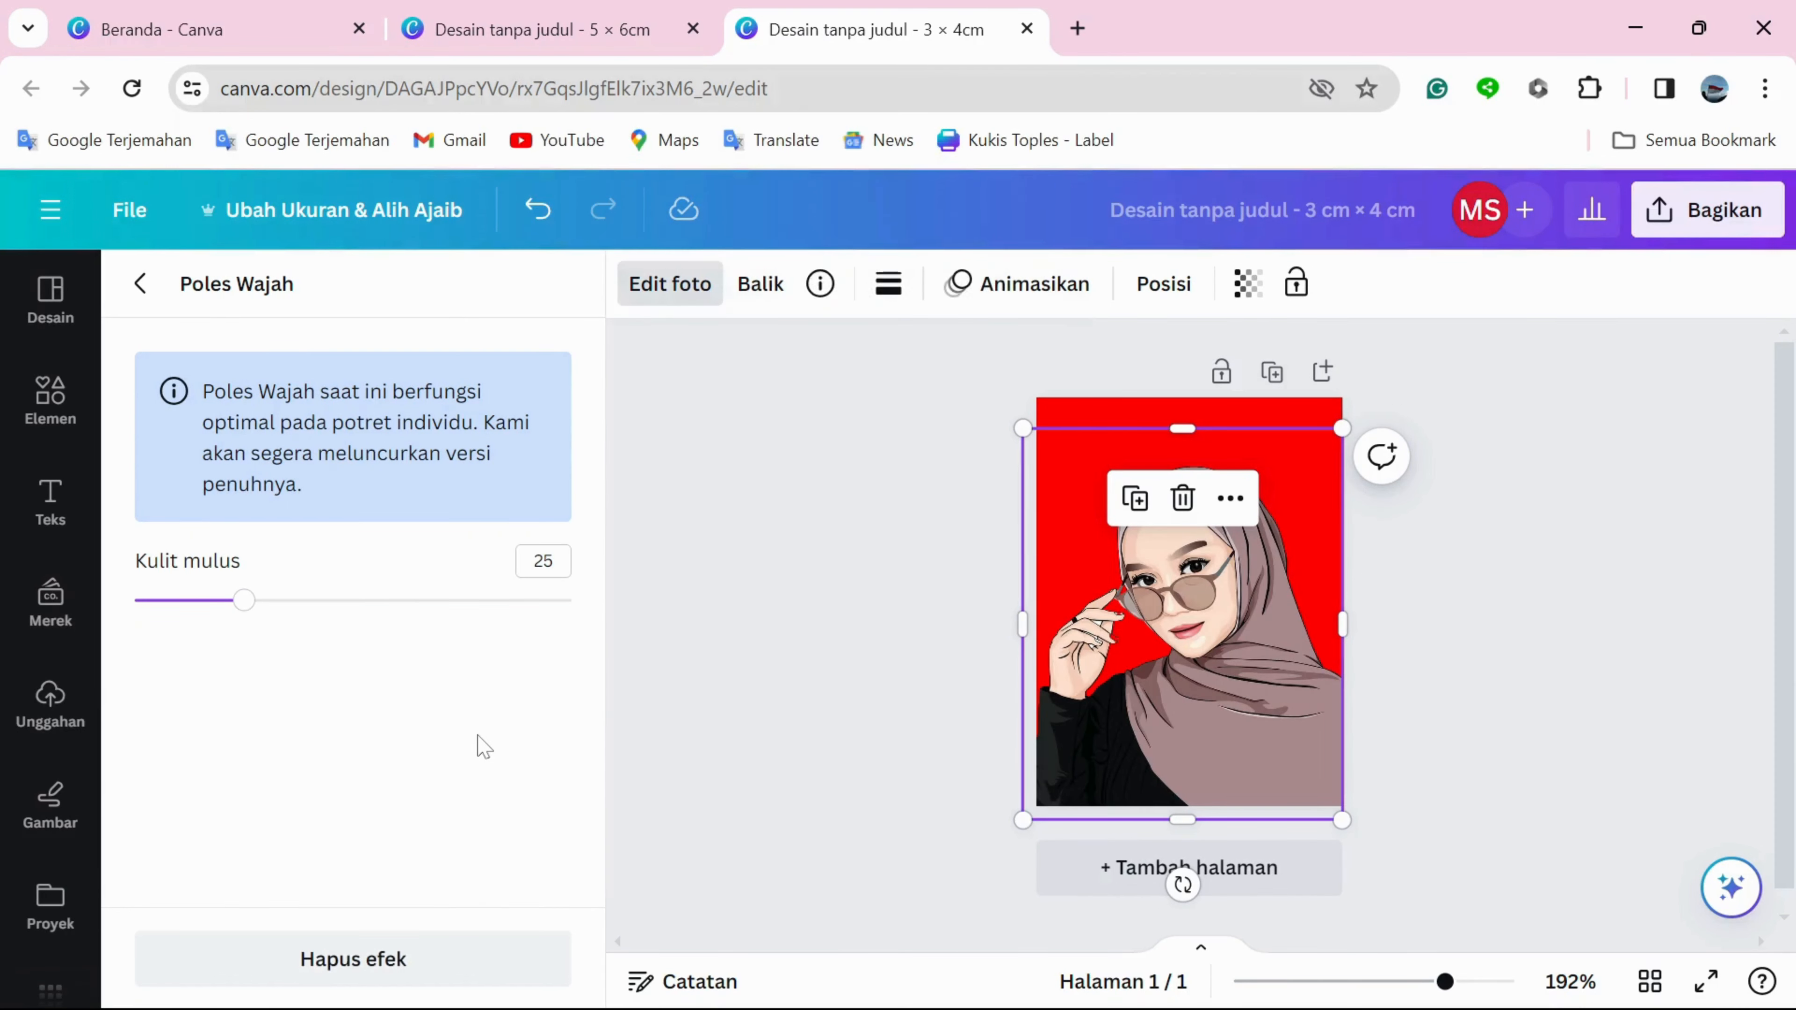
pyautogui.moveTo(246, 607); pyautogui.dragTo(605, 625)
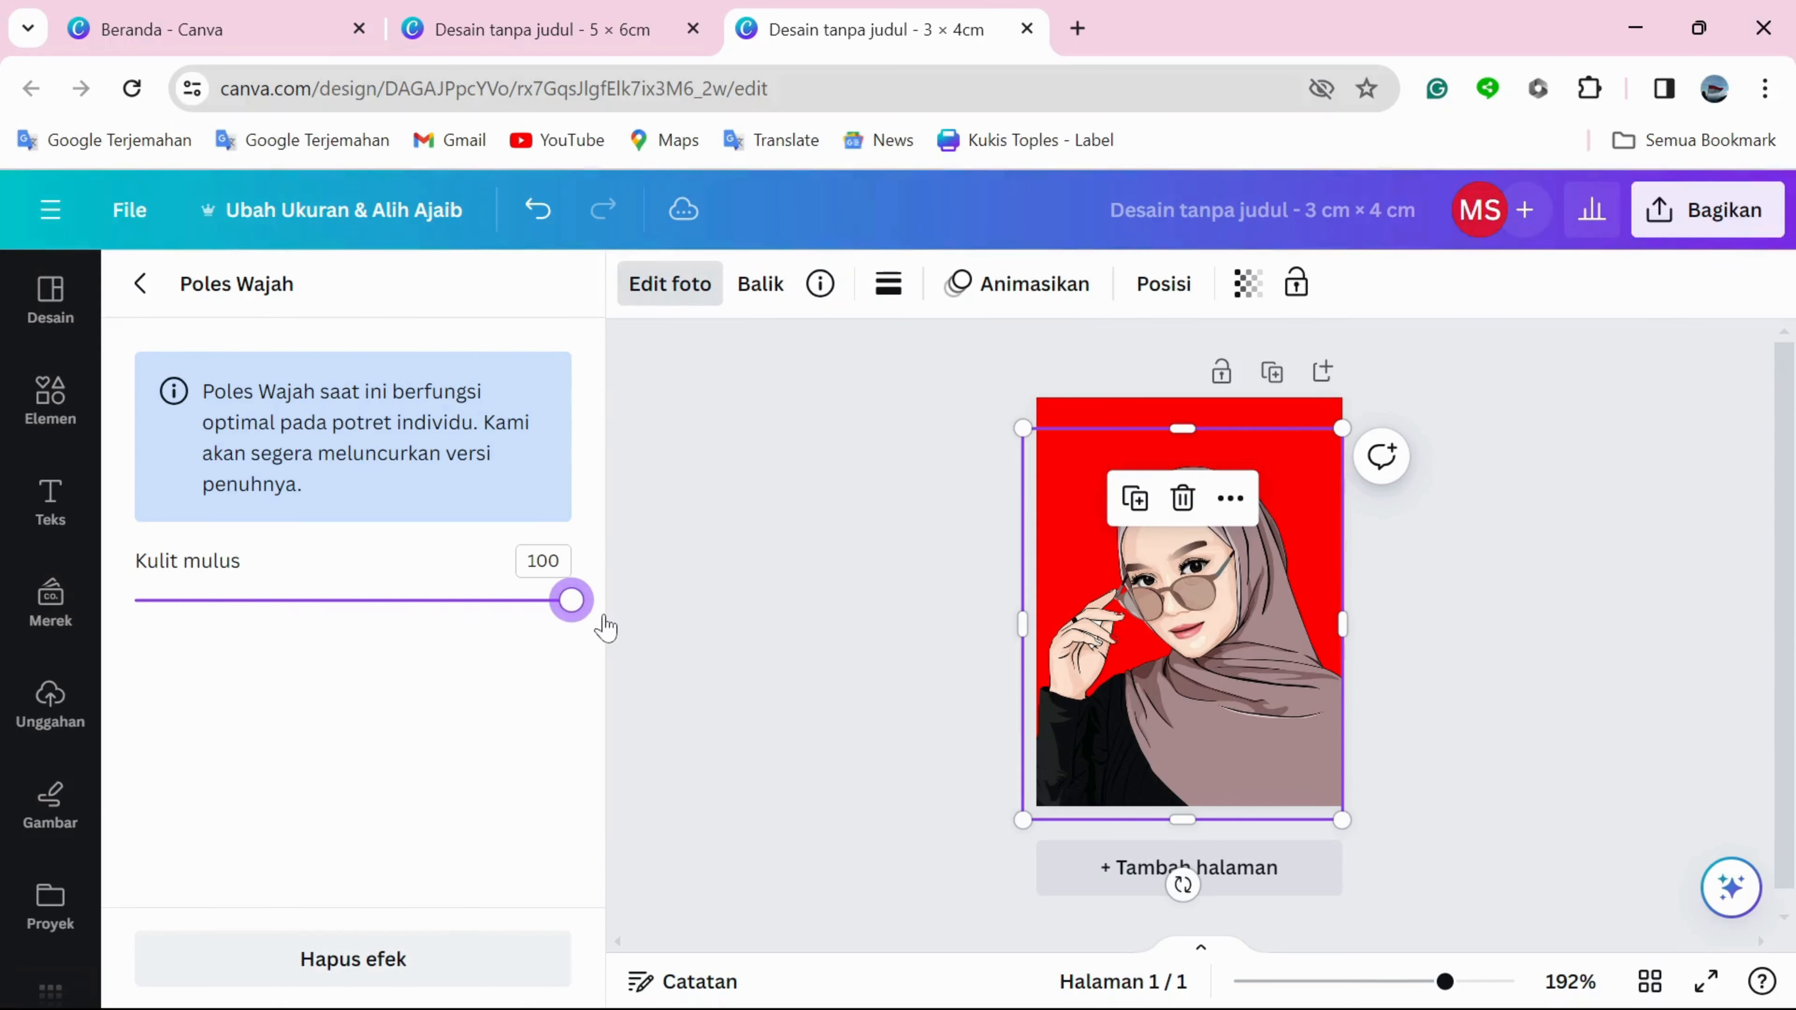
pyautogui.click(688, 625)
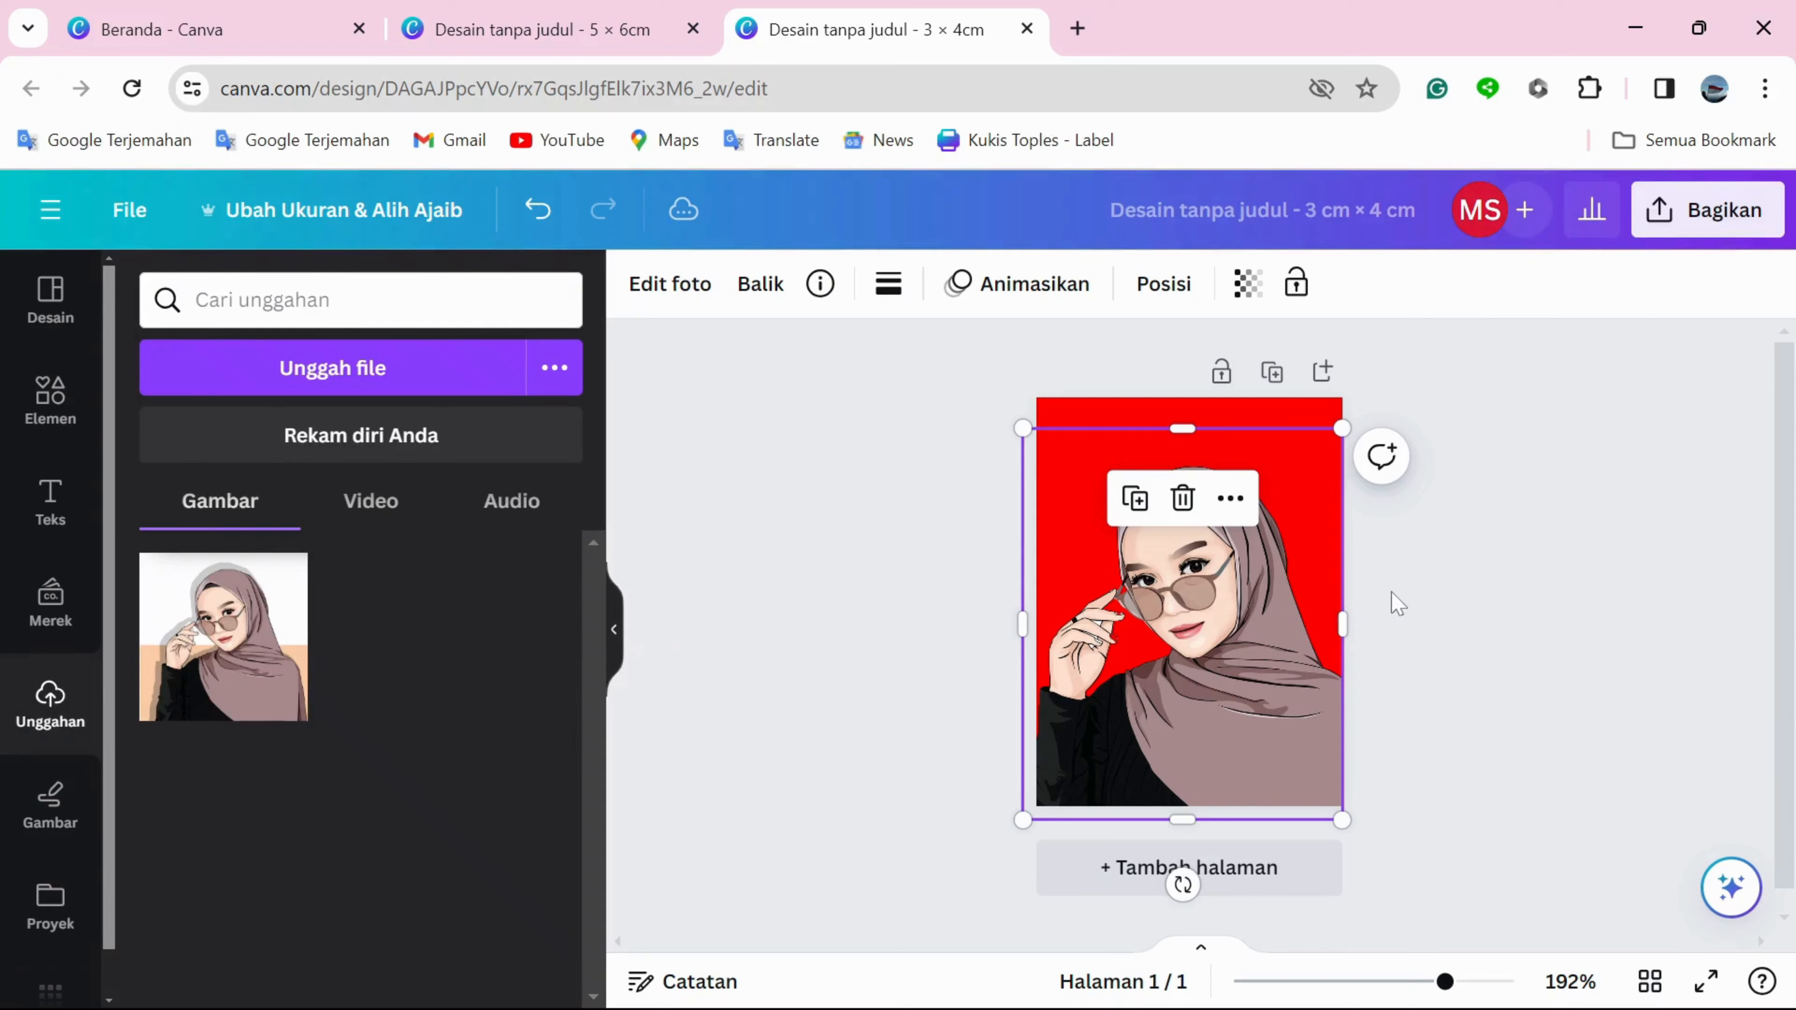
pyautogui.click(1392, 603)
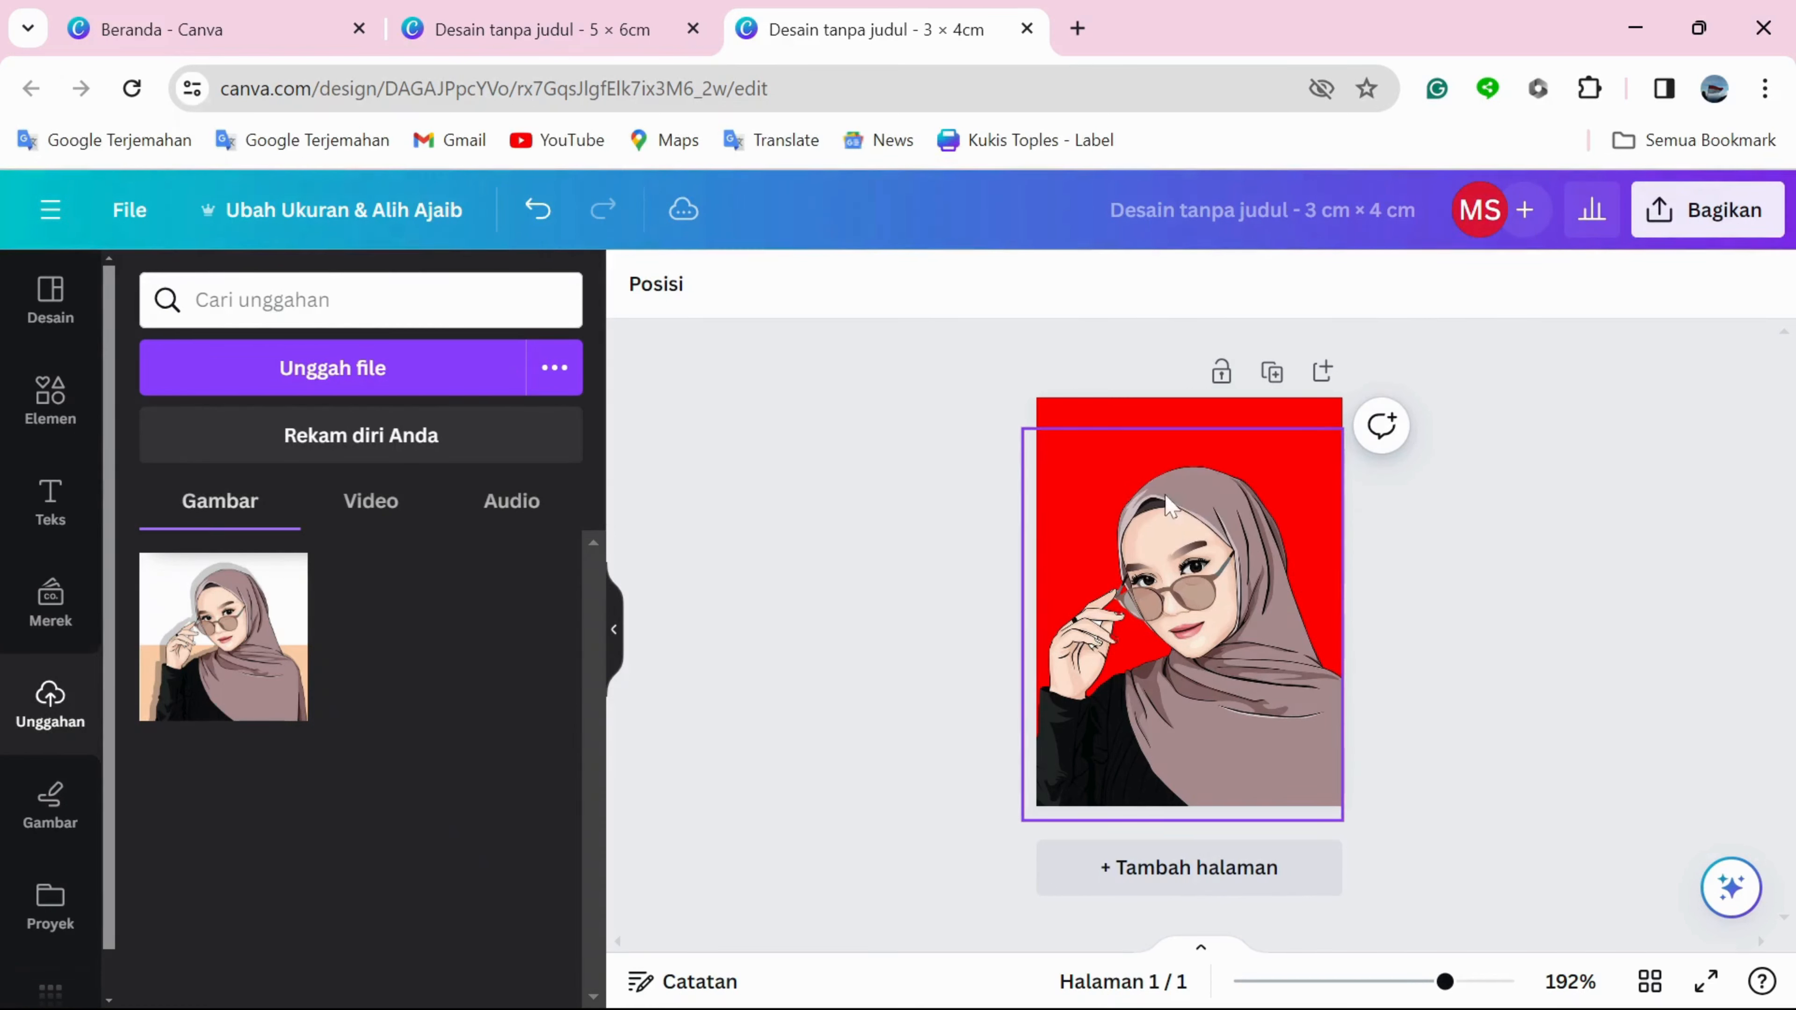
# Bring up the download settings for the 3 × 4 cm design and choose JPG as the file type.
pyautogui.click(1704, 204)
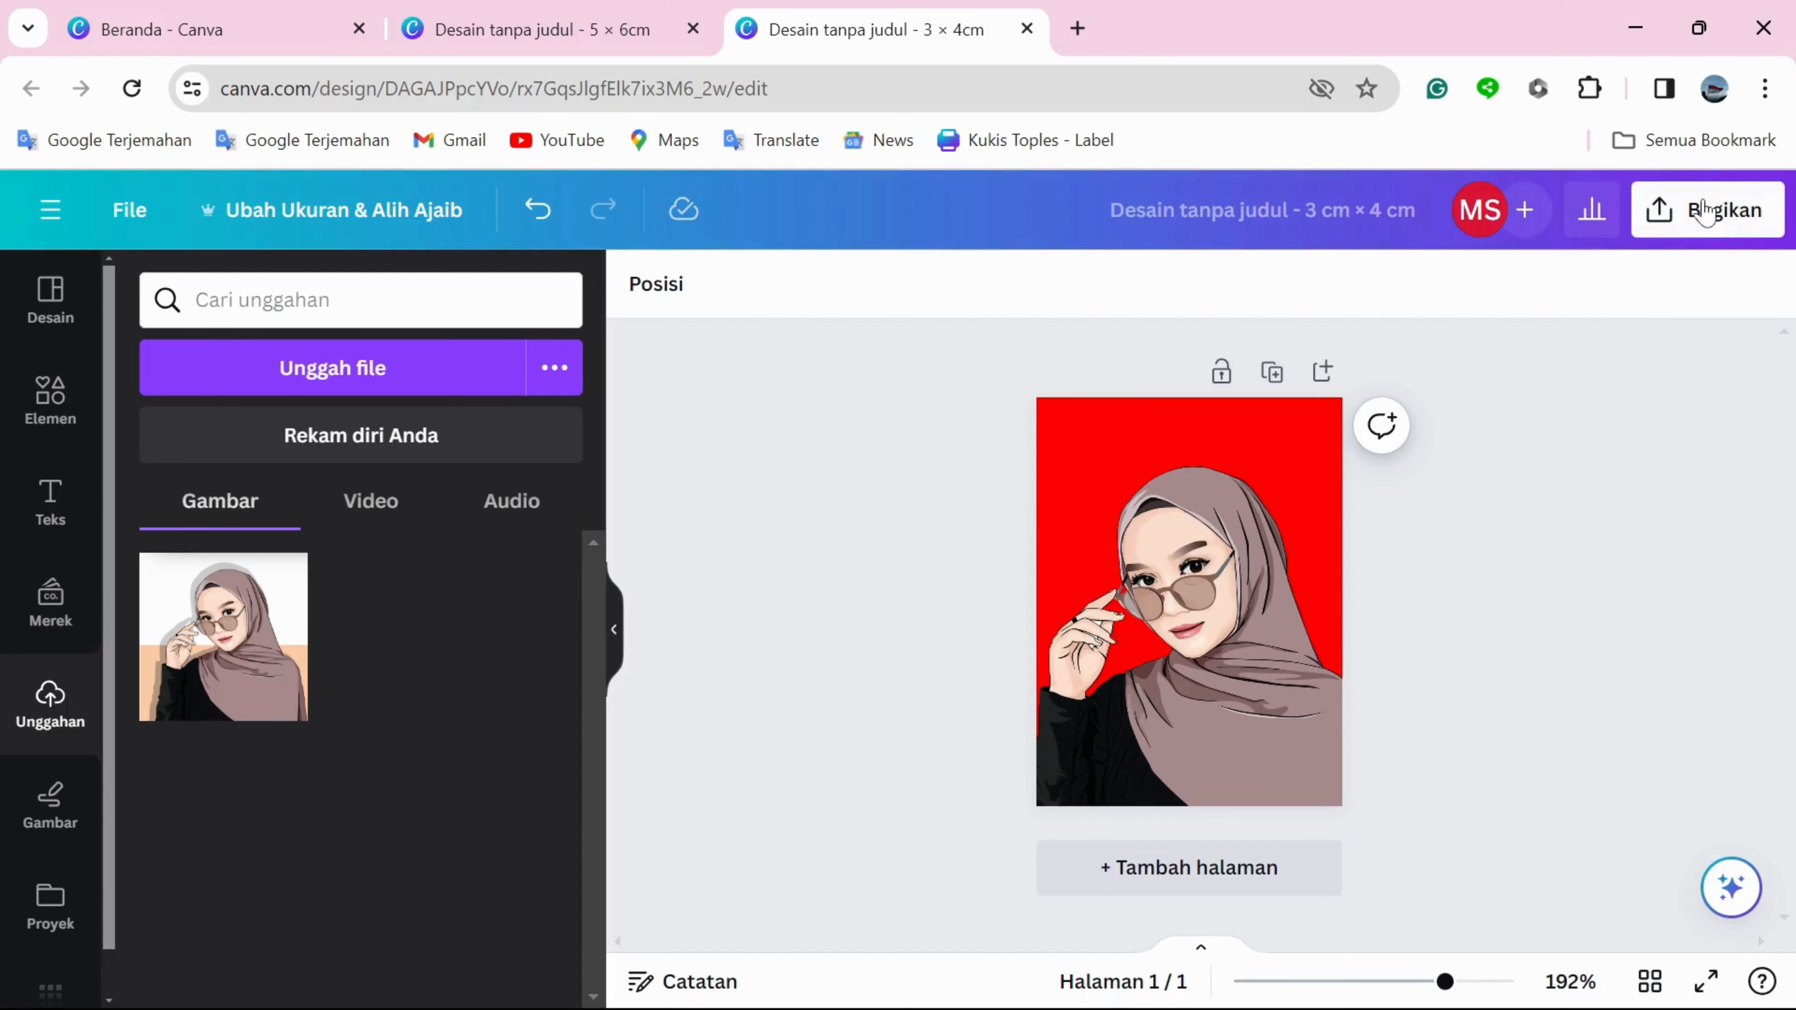
pyautogui.click(1703, 211)
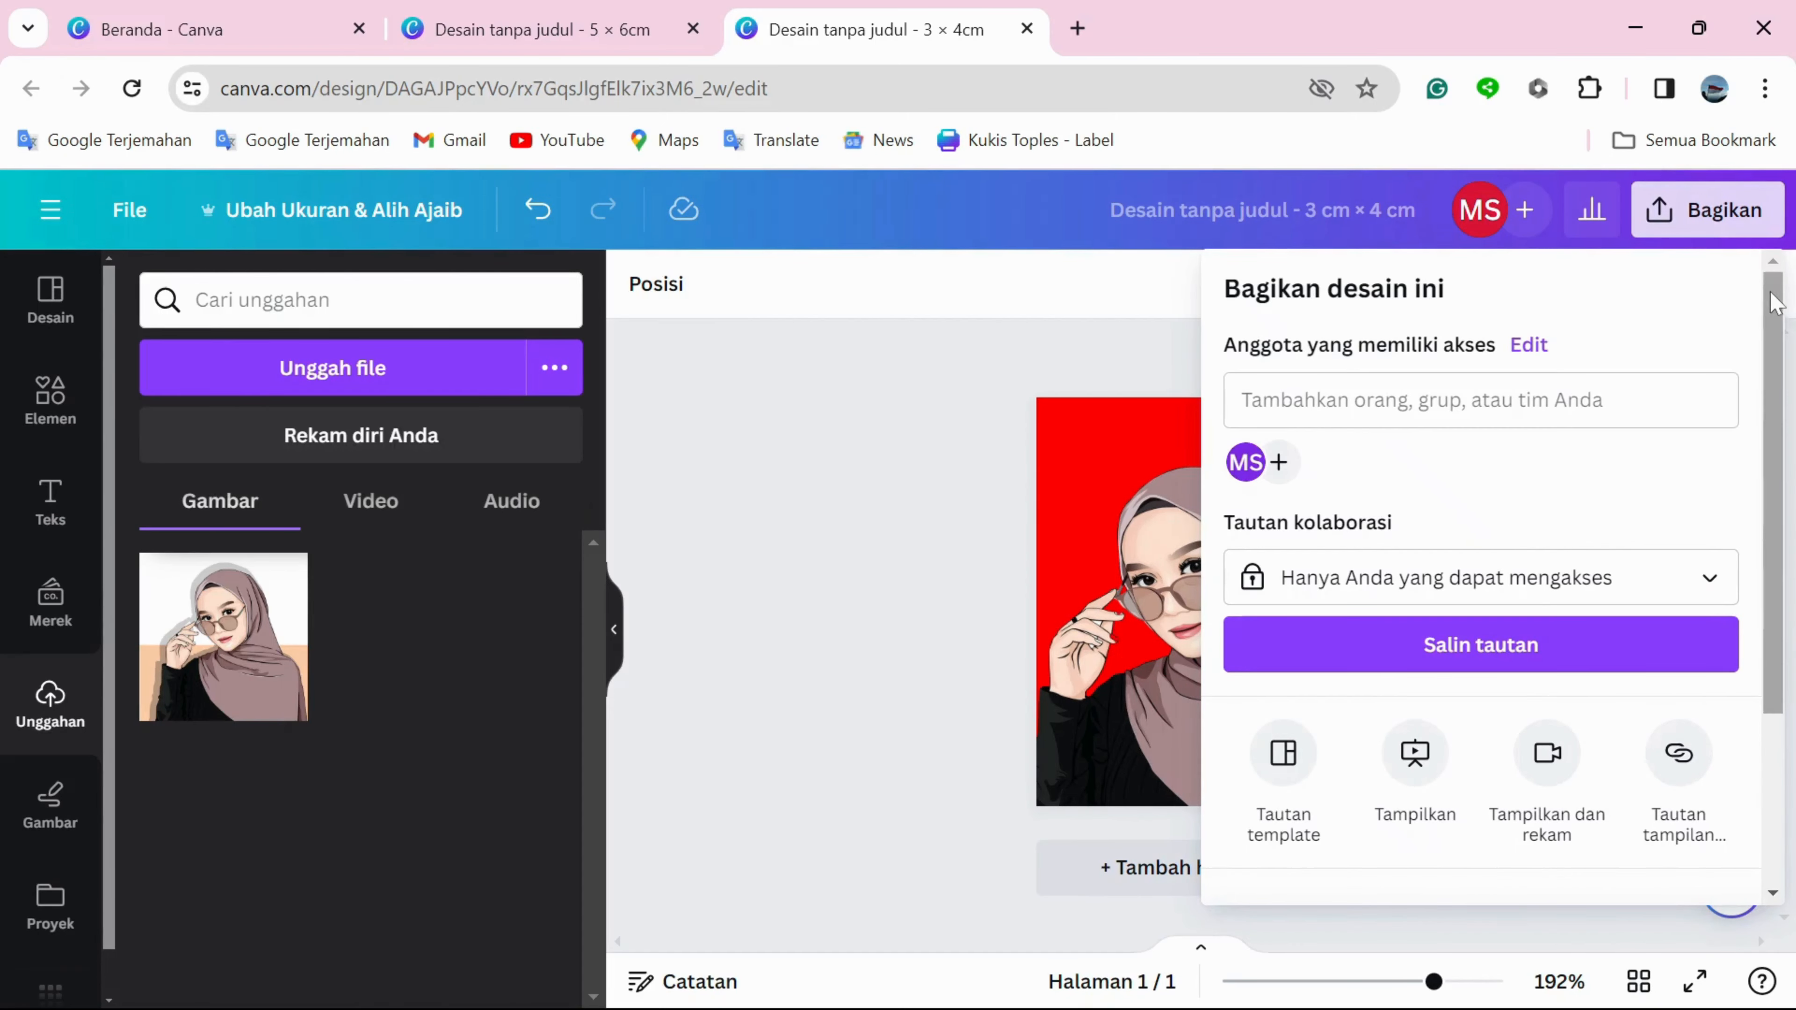
pyautogui.moveTo(1776, 308); pyautogui.dragTo(1777, 489)
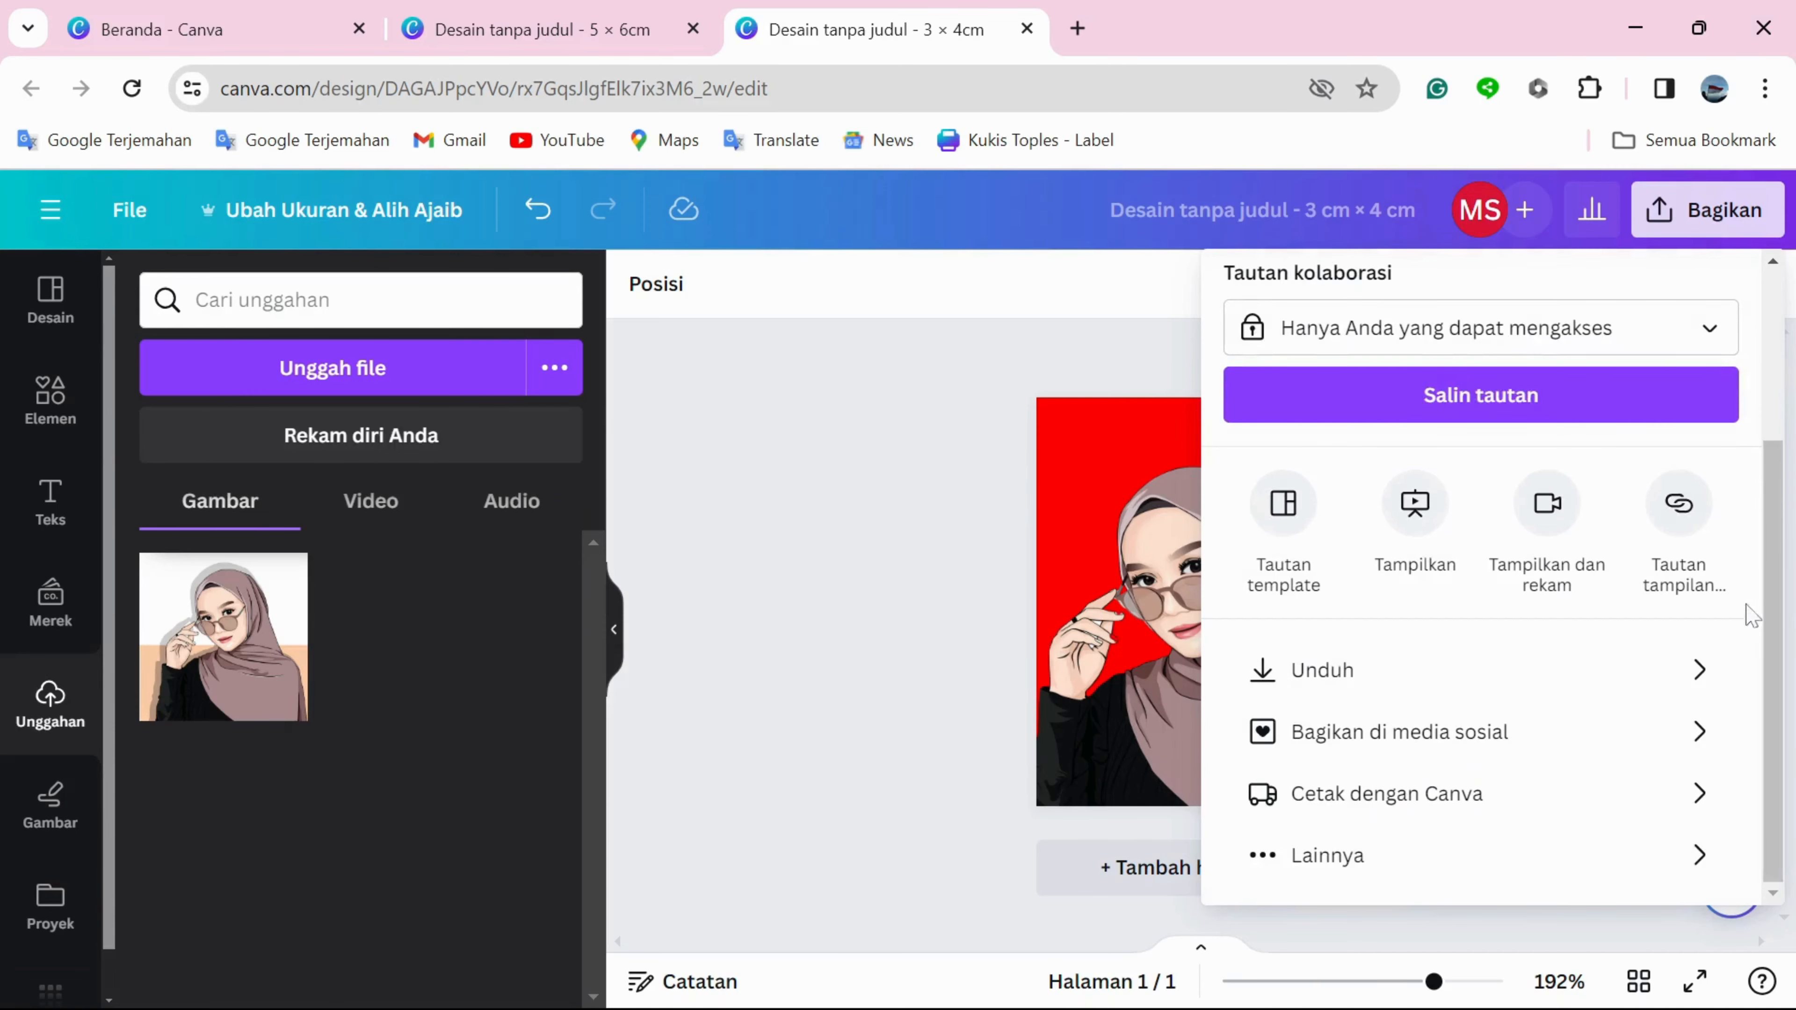
pyautogui.click(1657, 681)
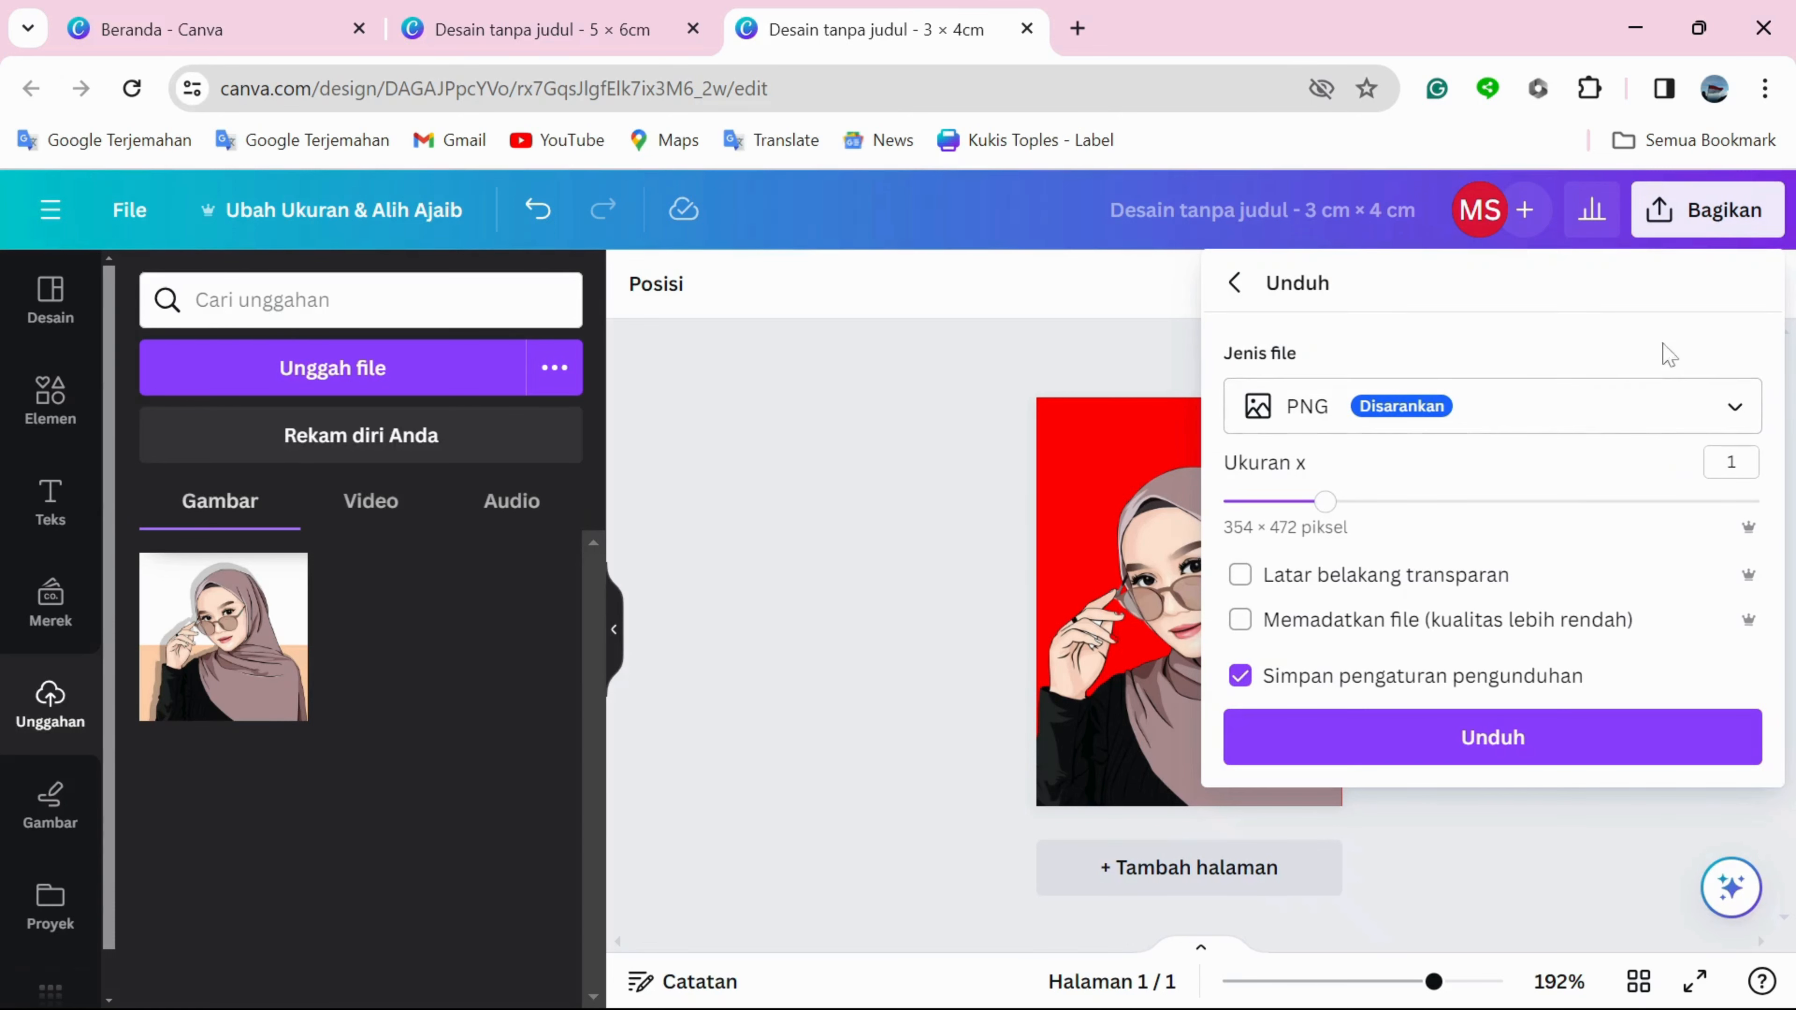
pyautogui.click(1655, 416)
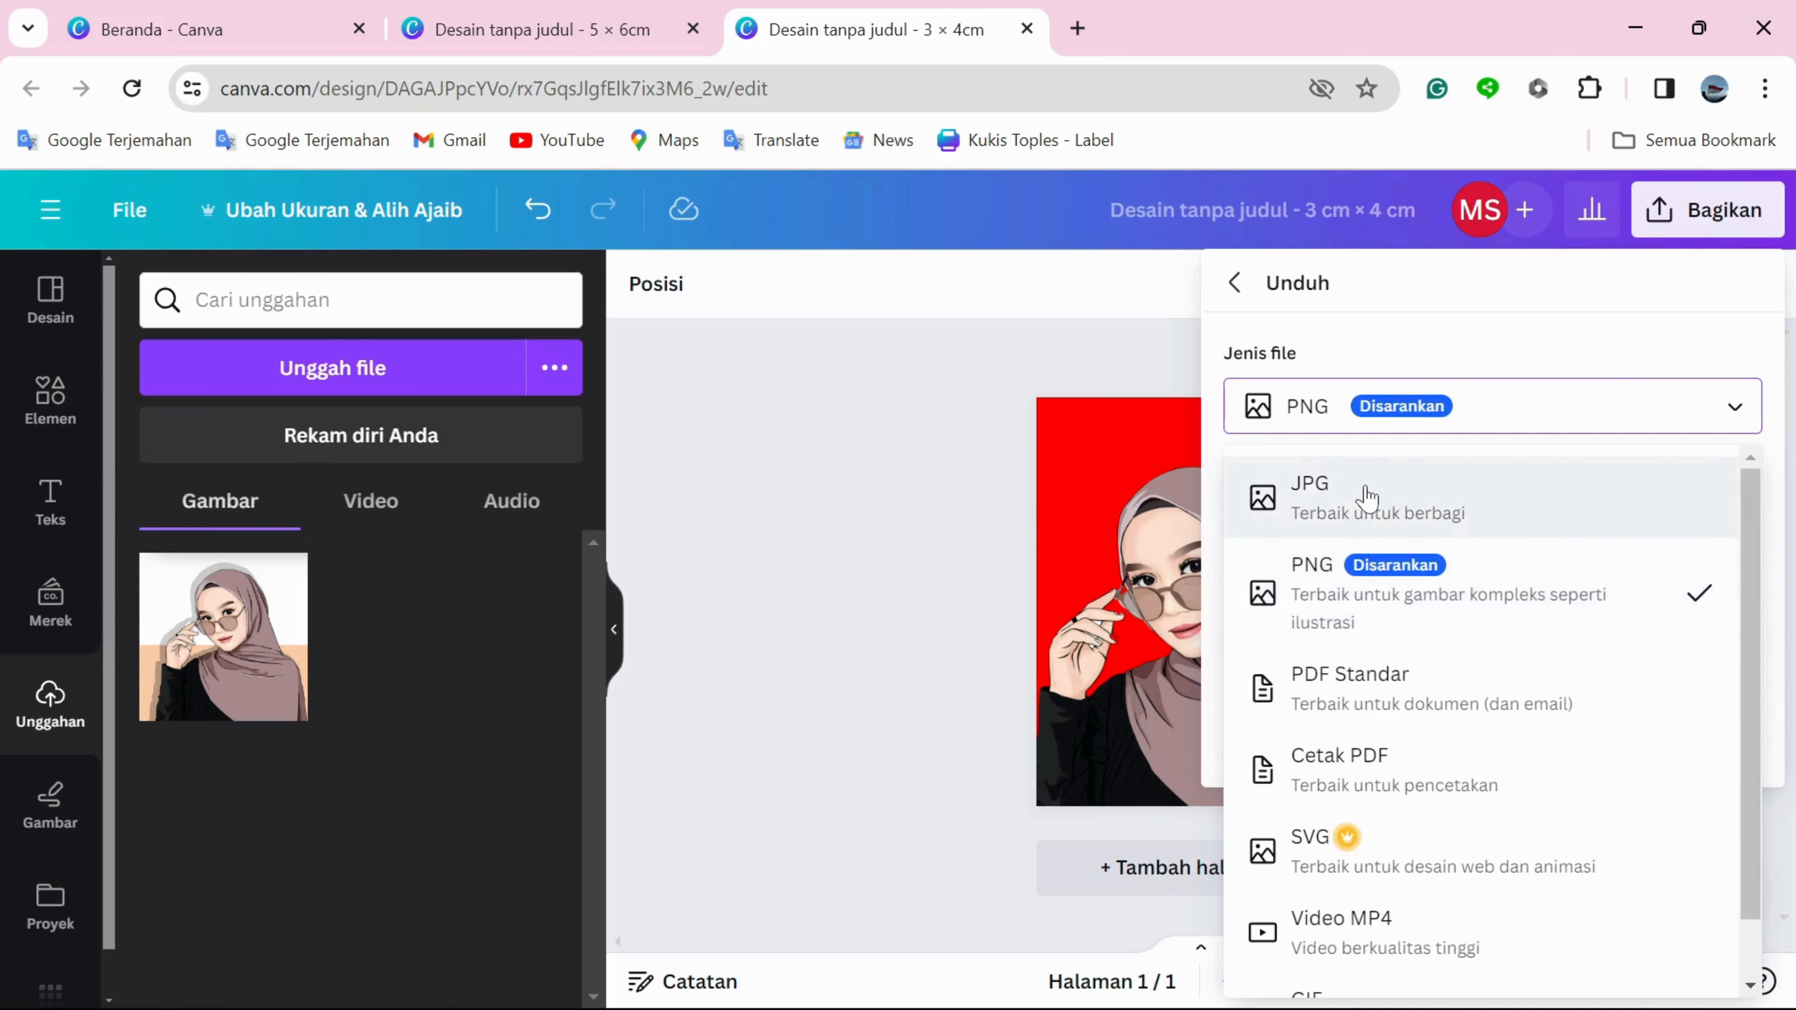
pyautogui.click(1367, 497)
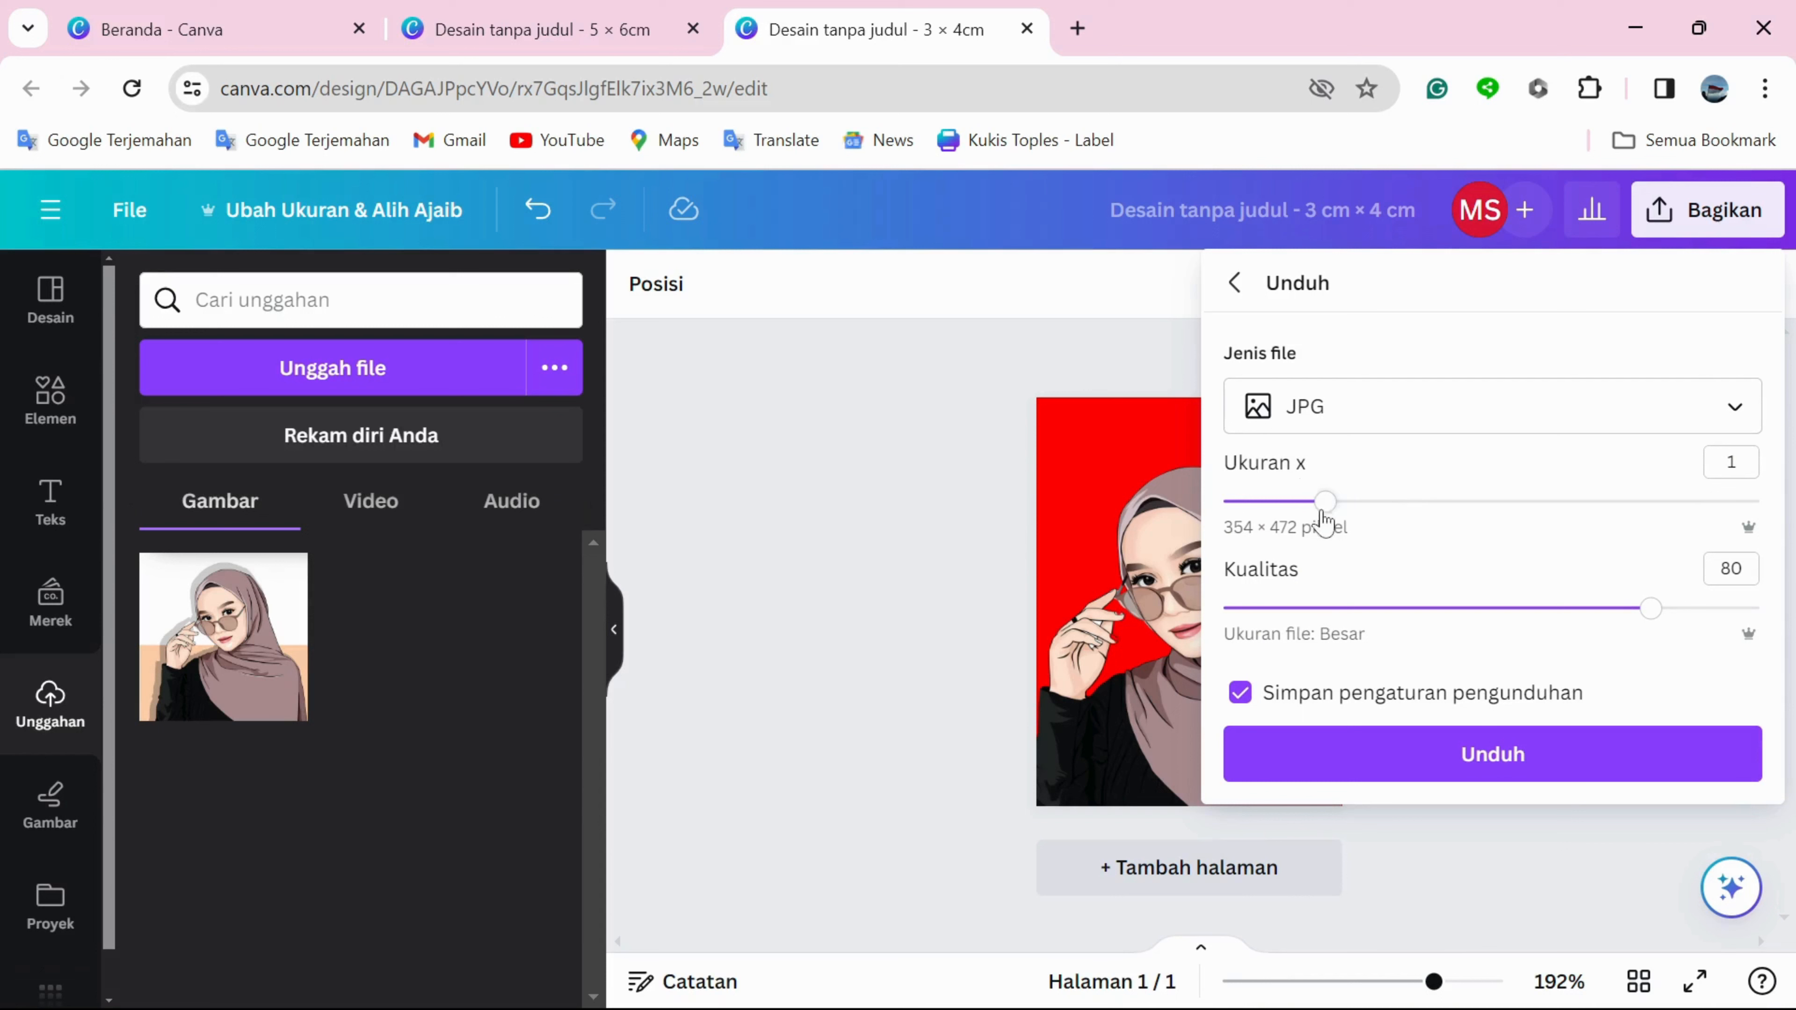
# Set the download size multiplier to 3.125 and the quality to 100, download the JPG, and show the browser's recent downloads.
pyautogui.moveTo(1321, 504); pyautogui.dragTo(1756, 537)
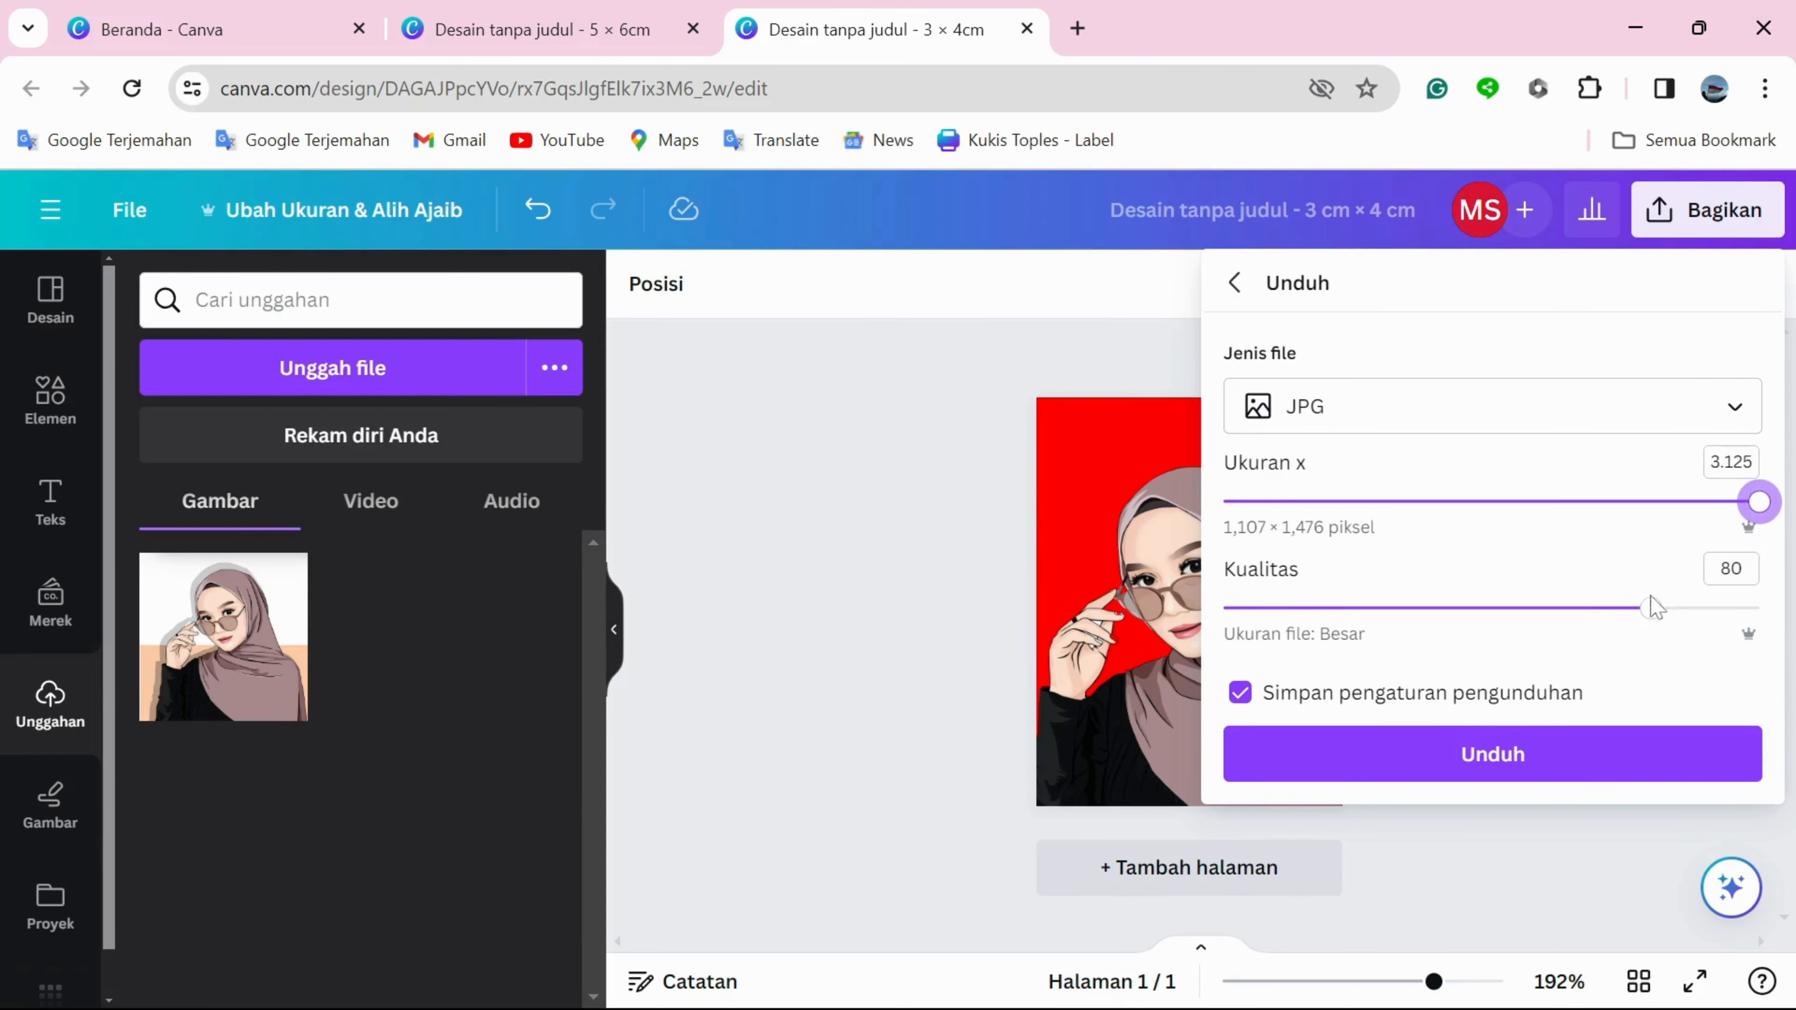
pyautogui.moveTo(1652, 609); pyautogui.dragTo(1785, 612)
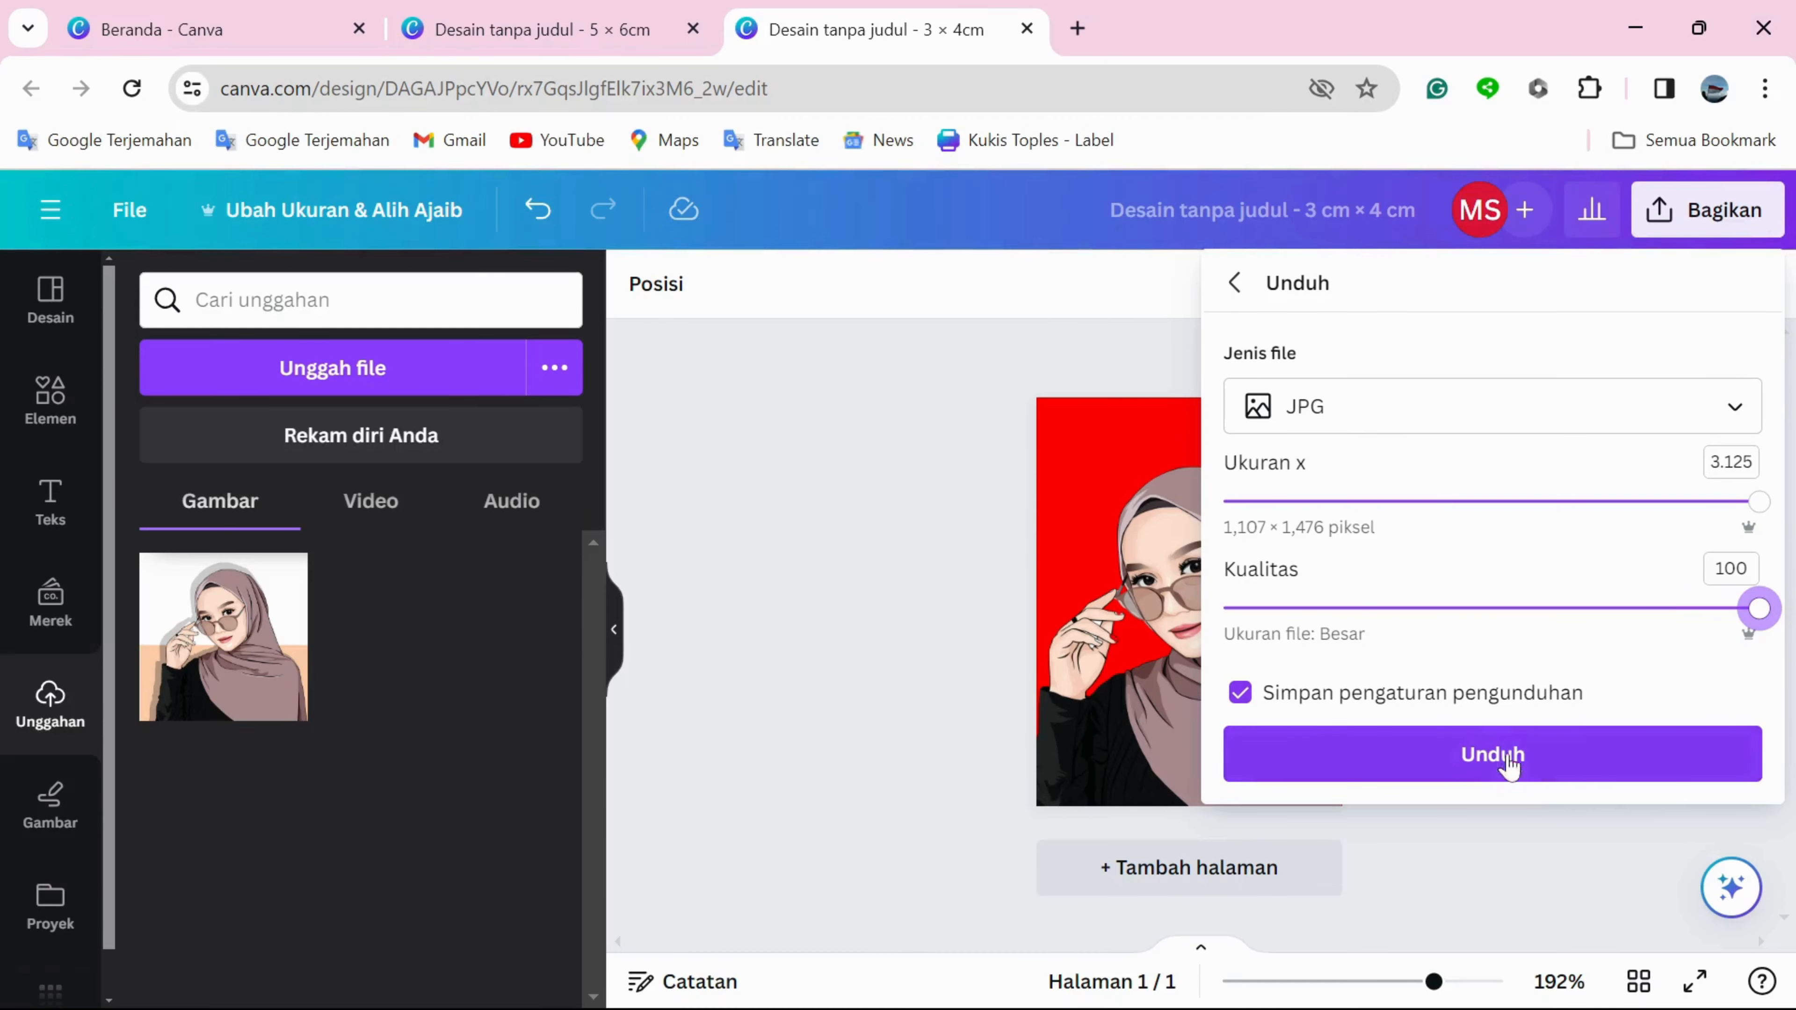
pyautogui.click(1492, 743)
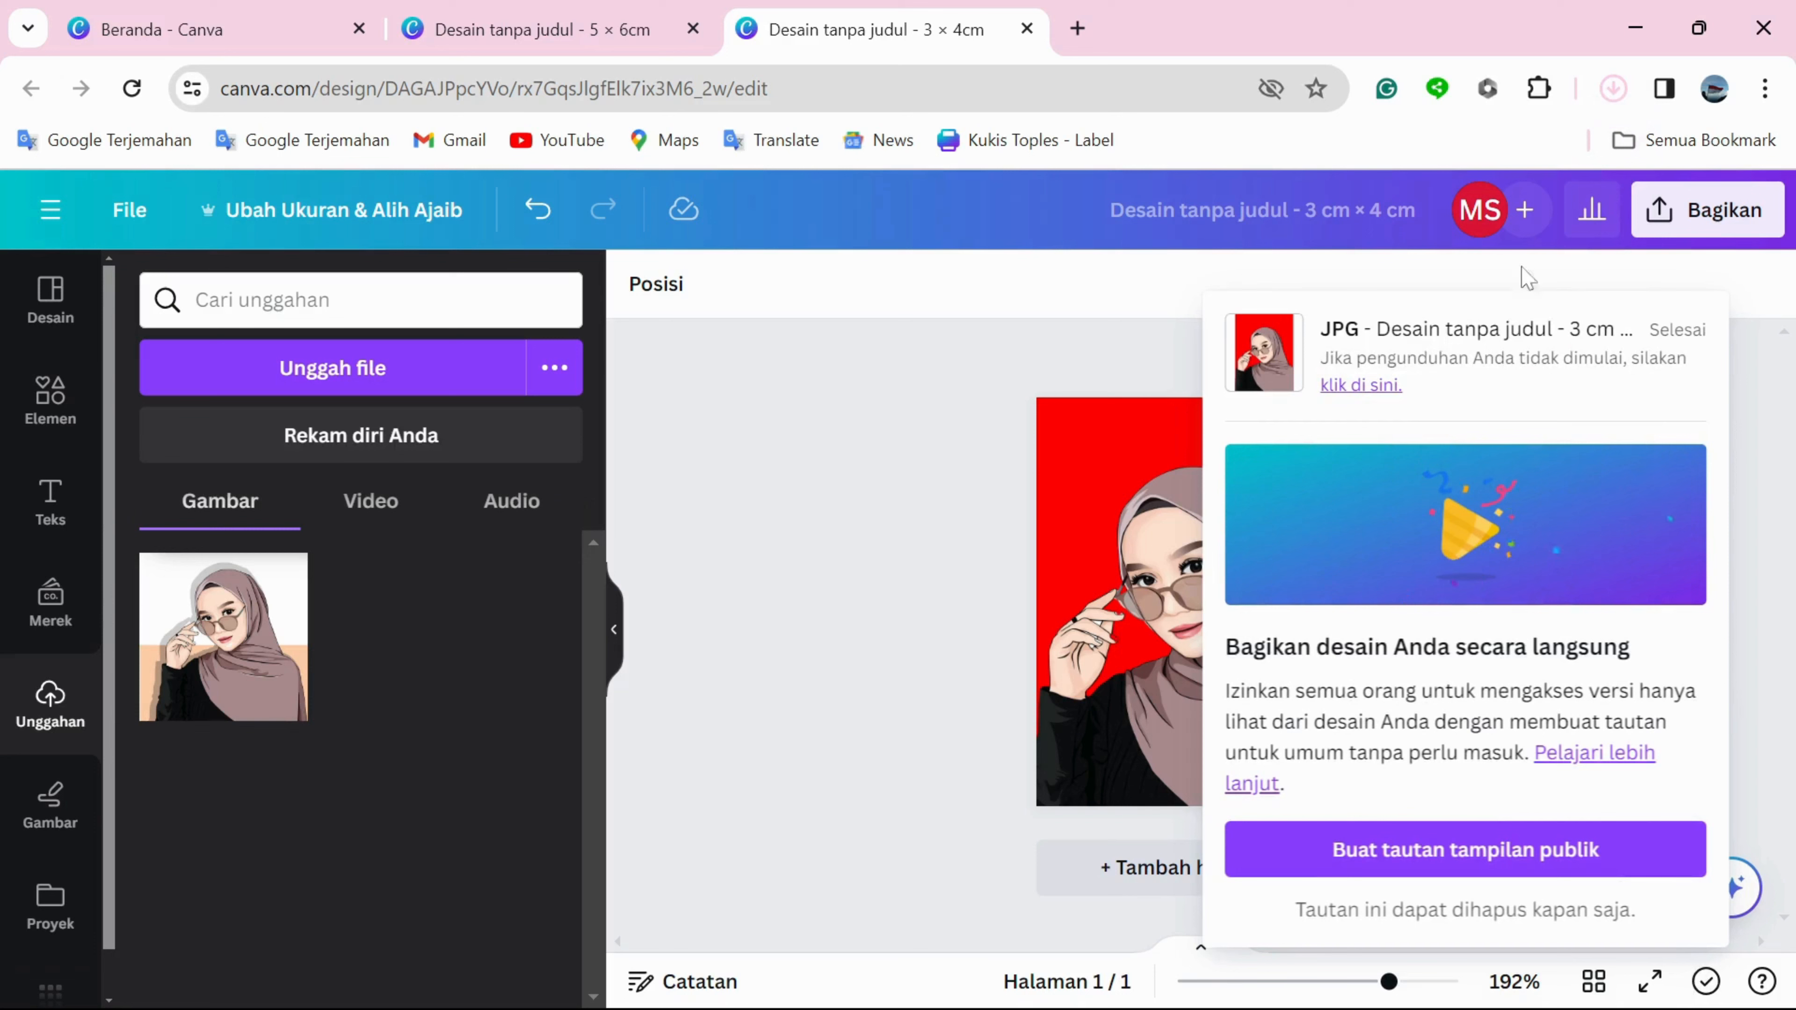
pyautogui.click(1617, 91)
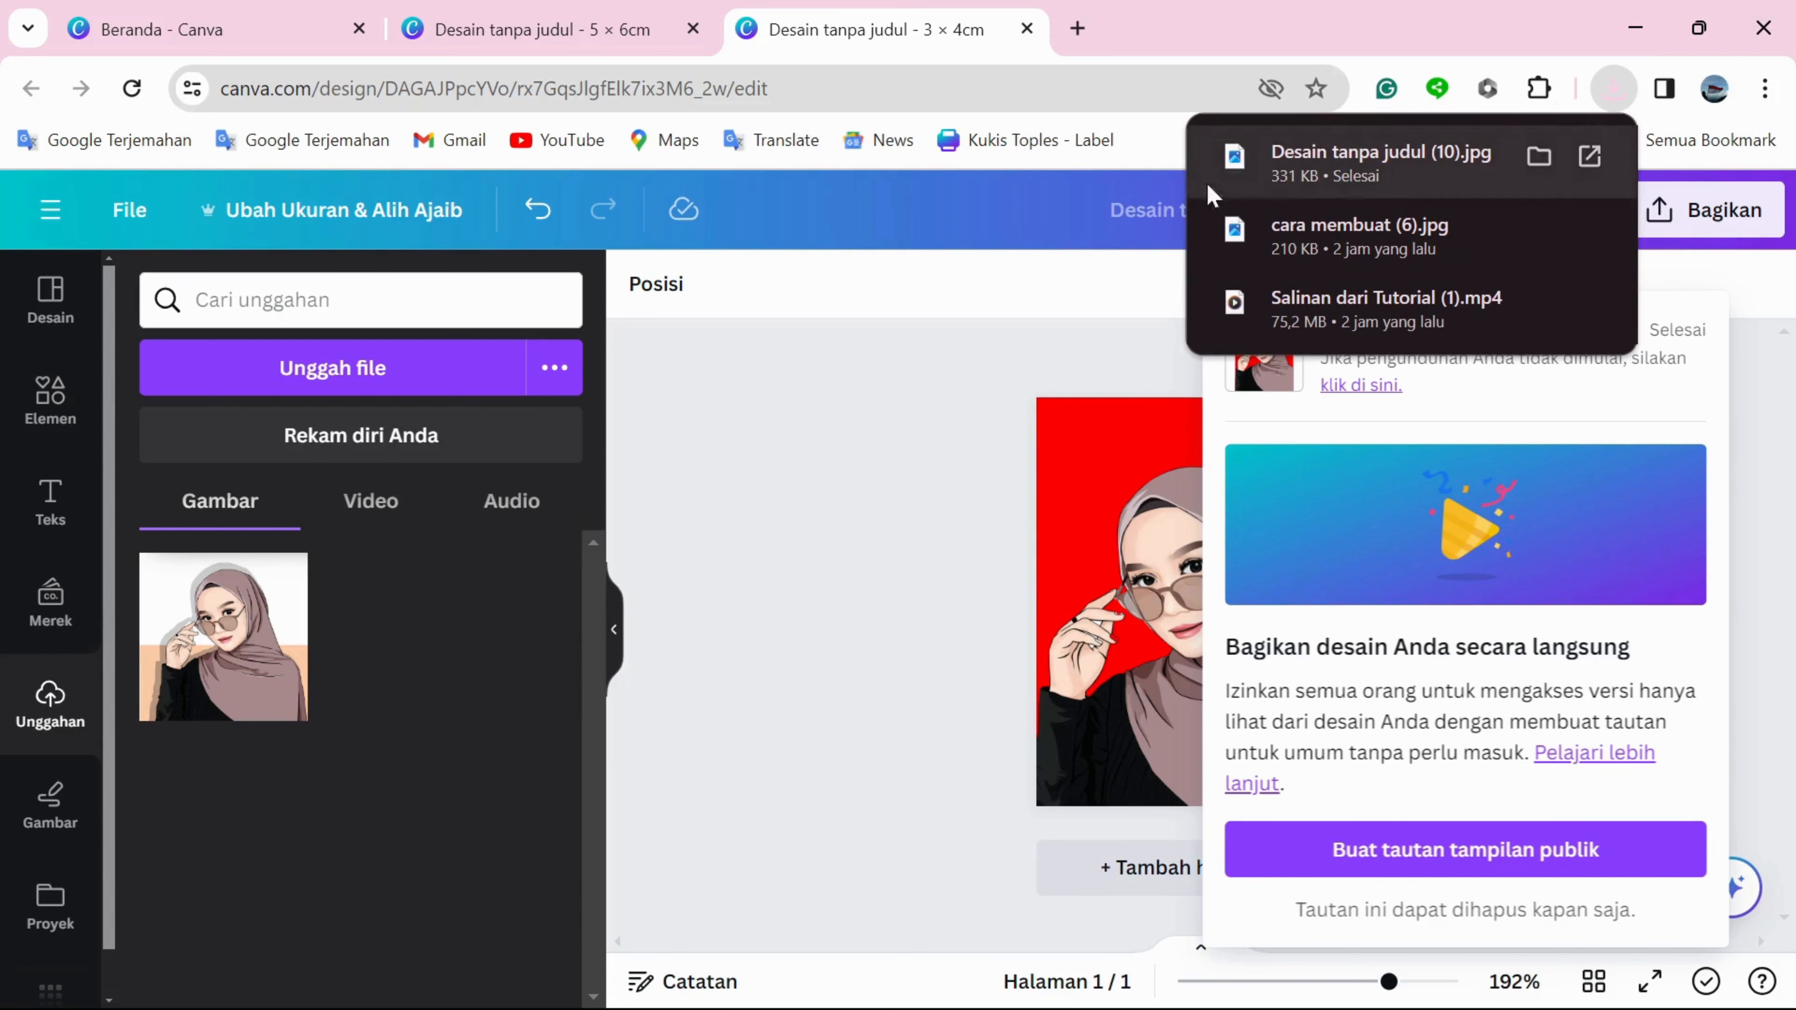
# Switch to the 5 × 6 cm design, place the uploaded portrait, and enlarge it to about 5 × 4.7 cm, reaching both sides and the bottom edge.
pyautogui.click(565, 21)
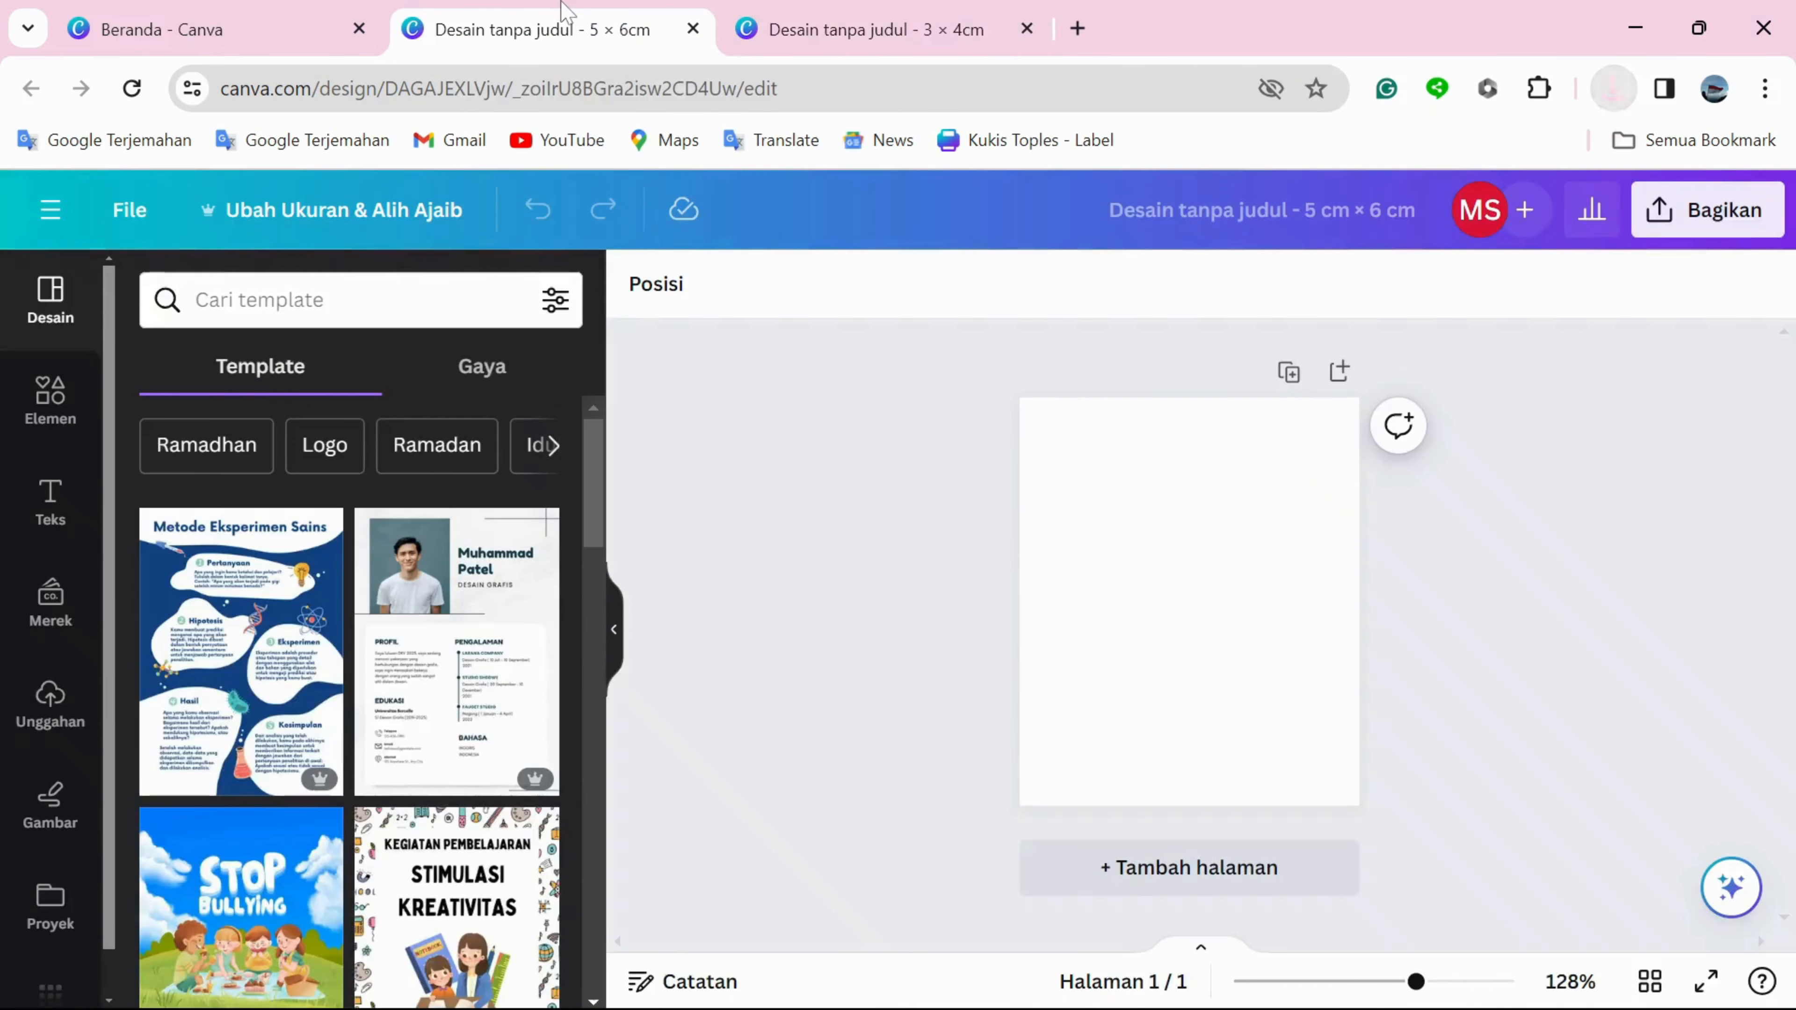
pyautogui.click(50, 708)
pyautogui.click(223, 636)
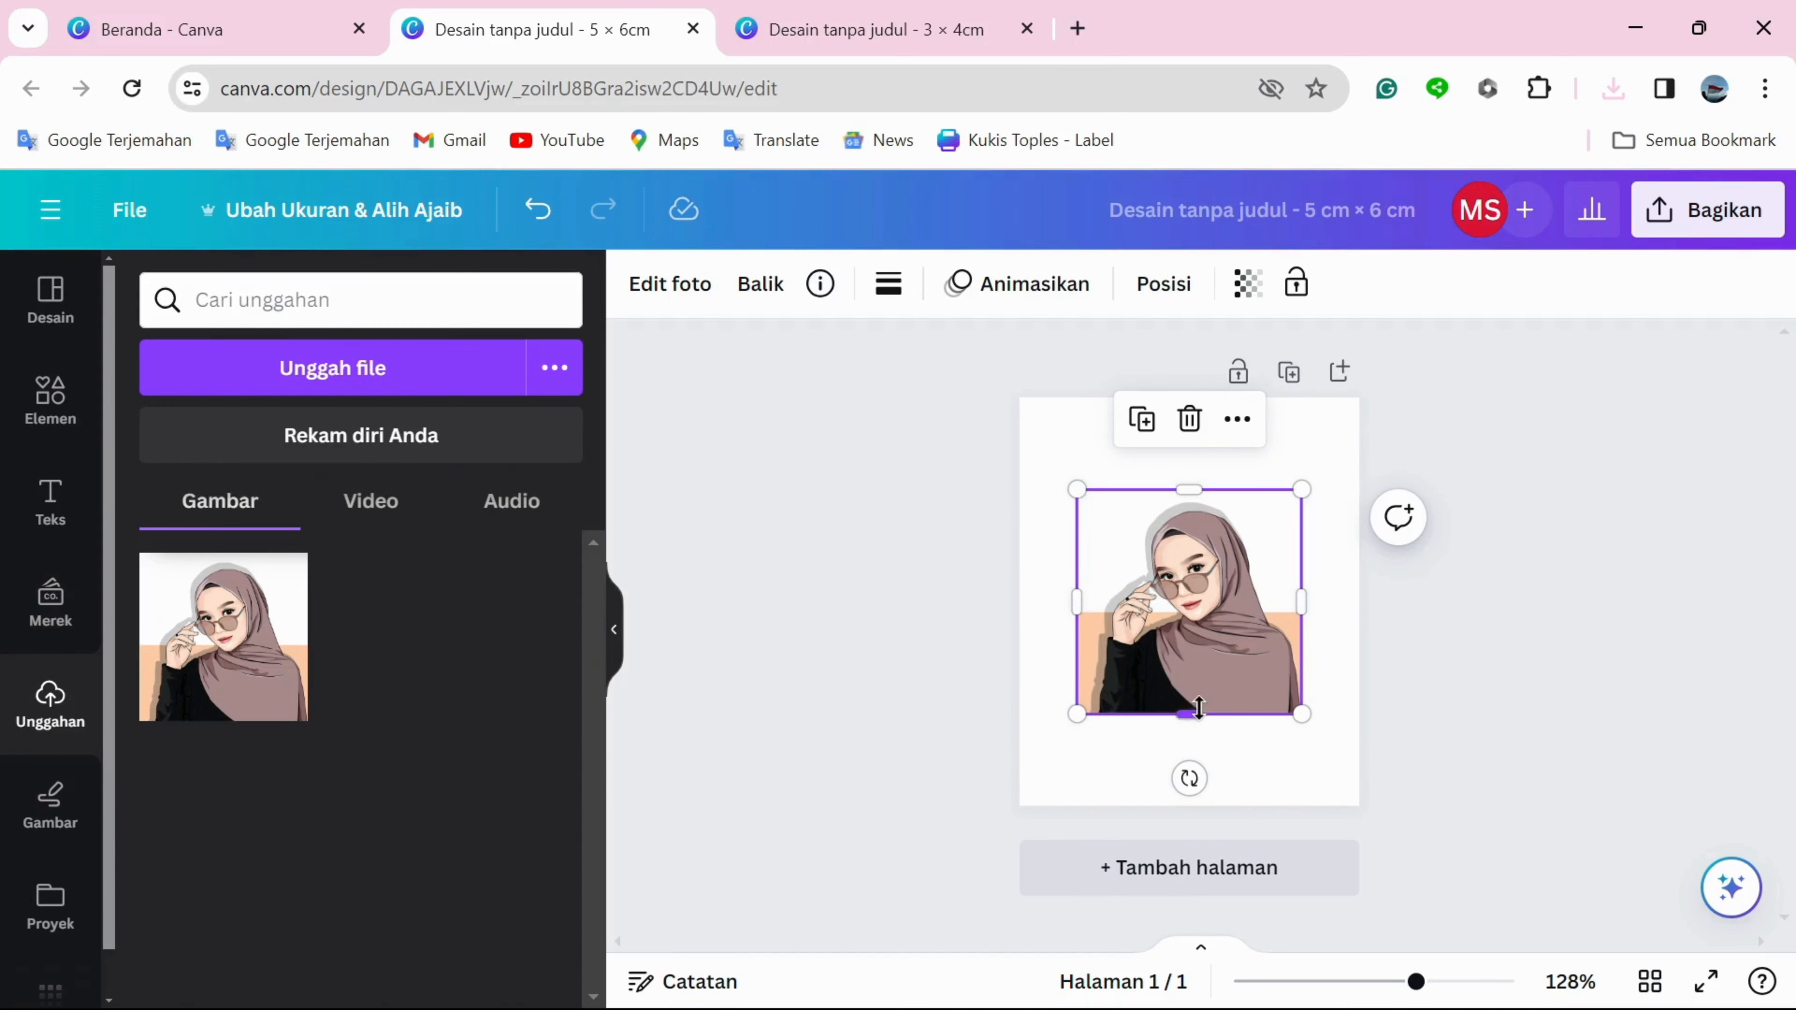
pyautogui.moveTo(1190, 706); pyautogui.dragTo(1206, 799)
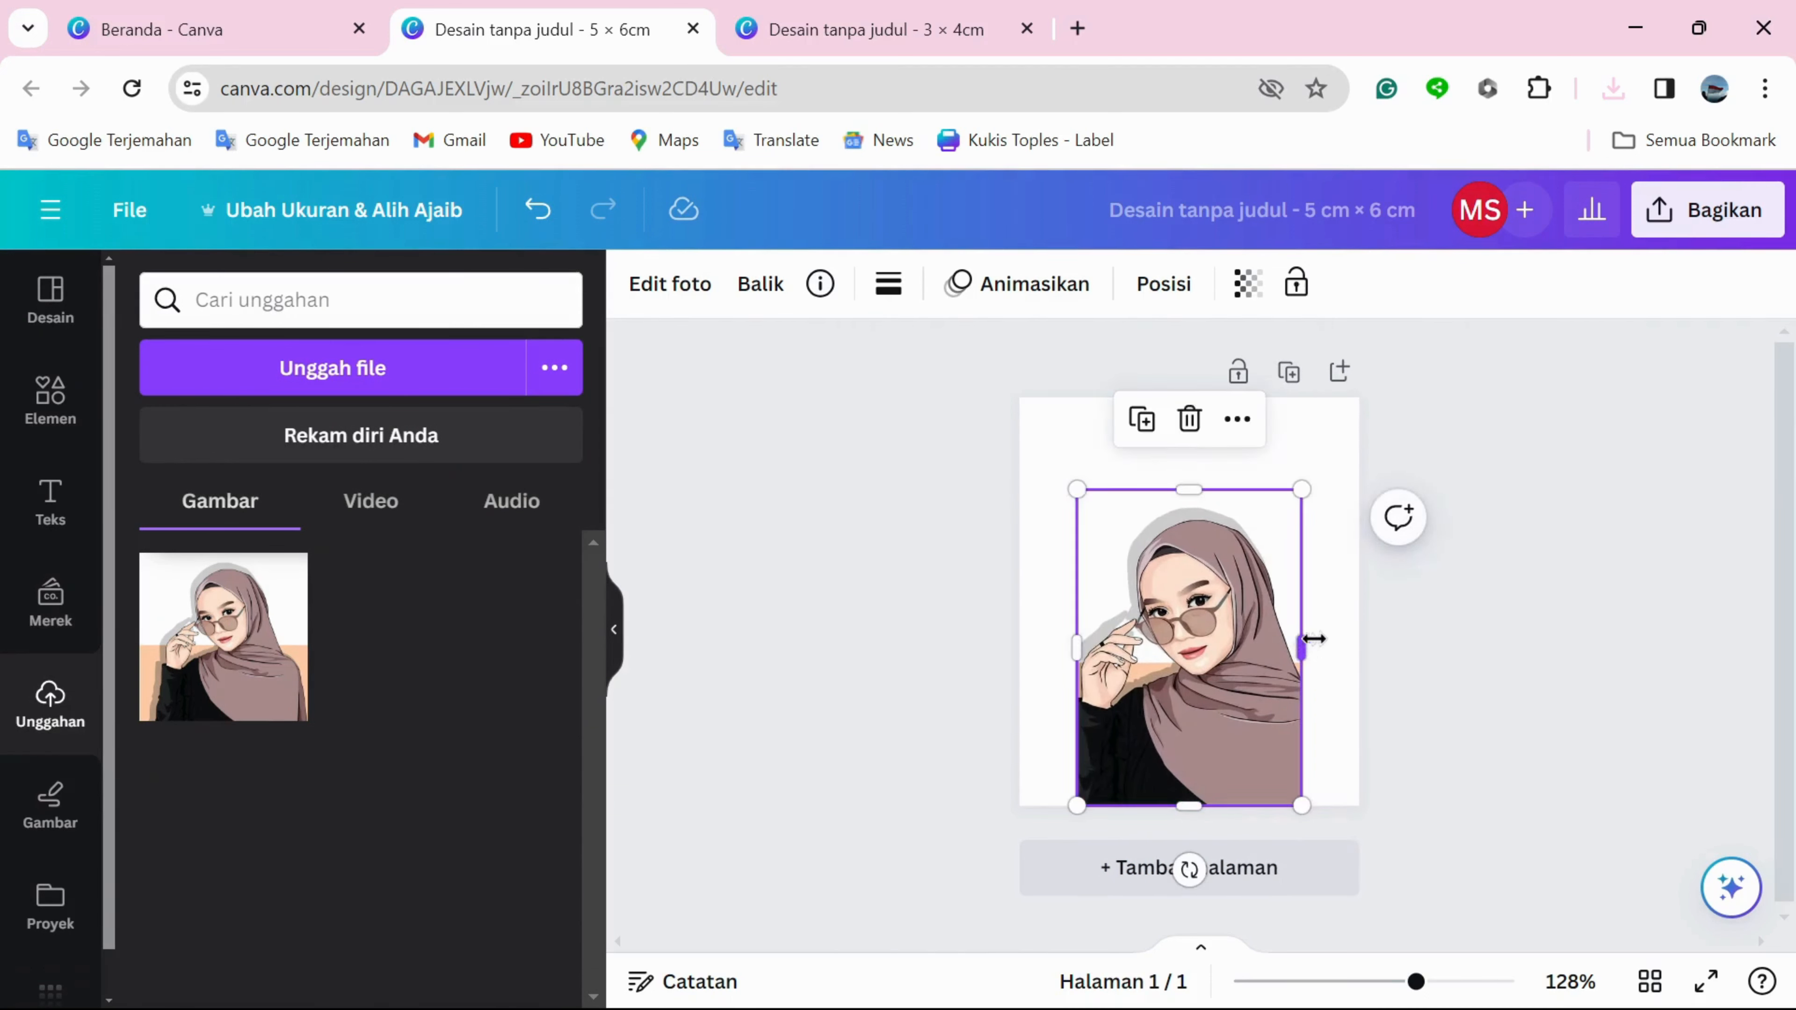
pyautogui.moveTo(1313, 639); pyautogui.dragTo(1360, 639)
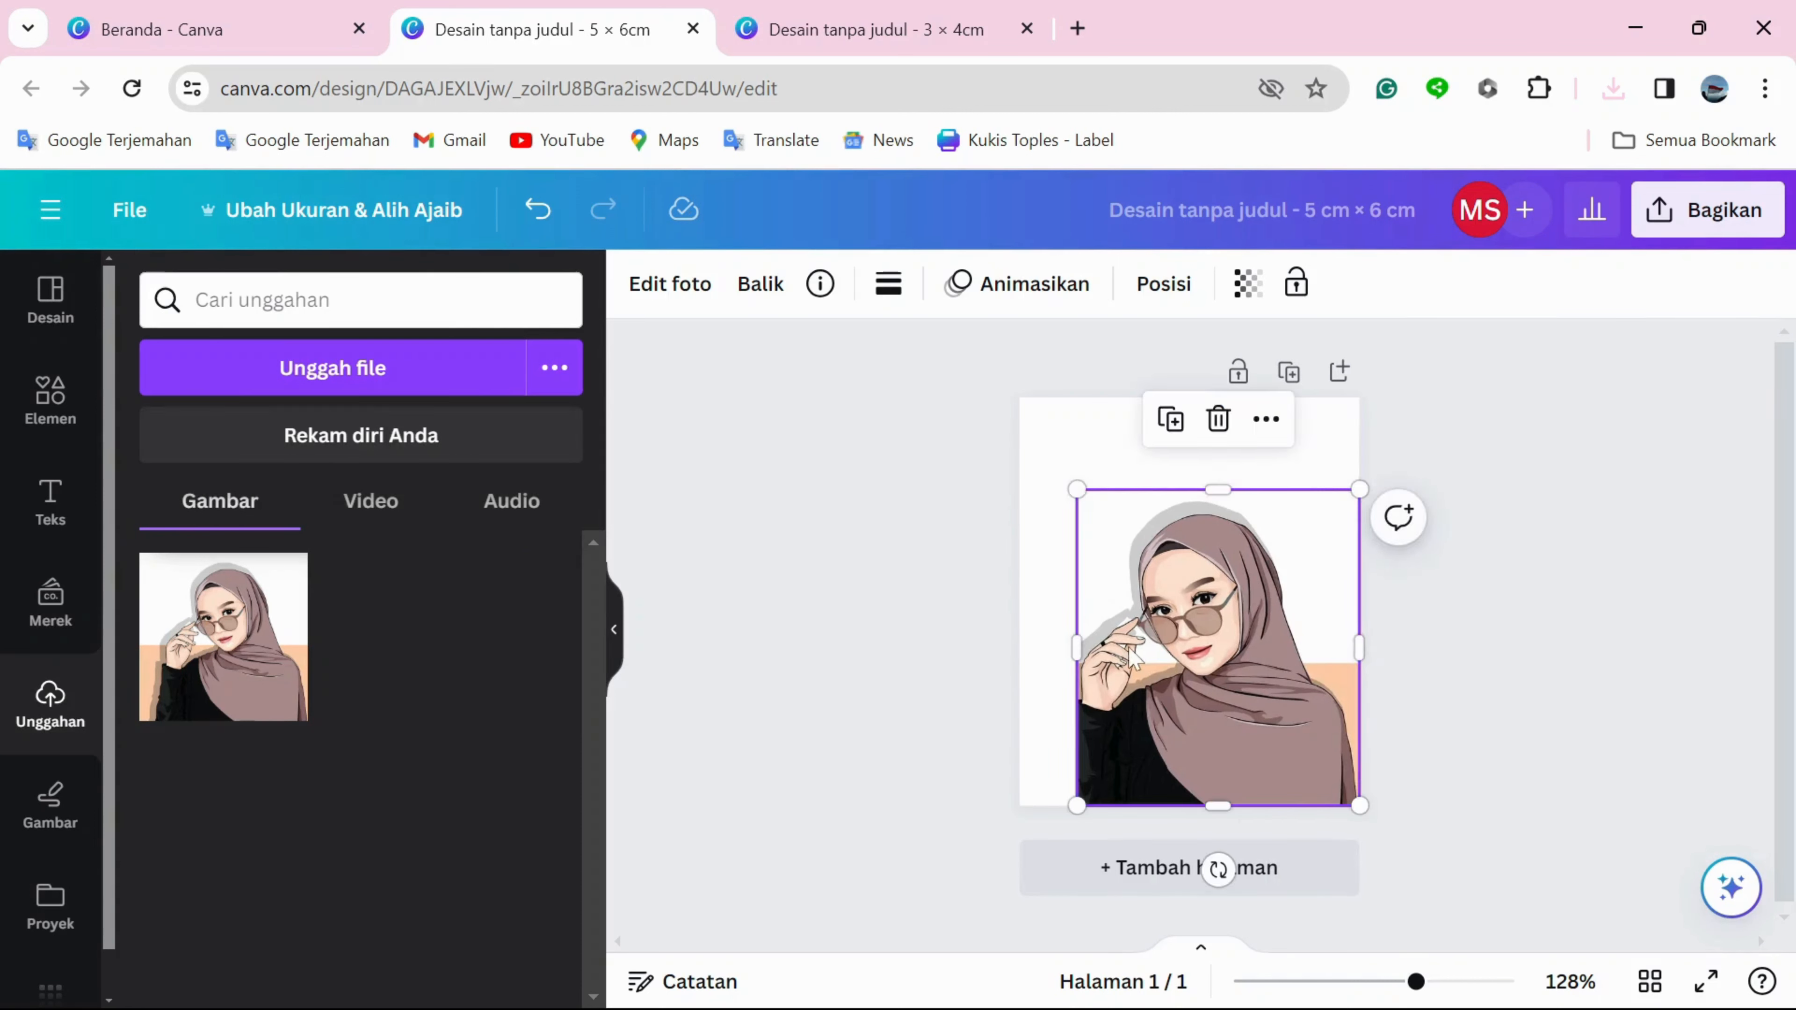
pyautogui.moveTo(1071, 639); pyautogui.dragTo(1022, 641)
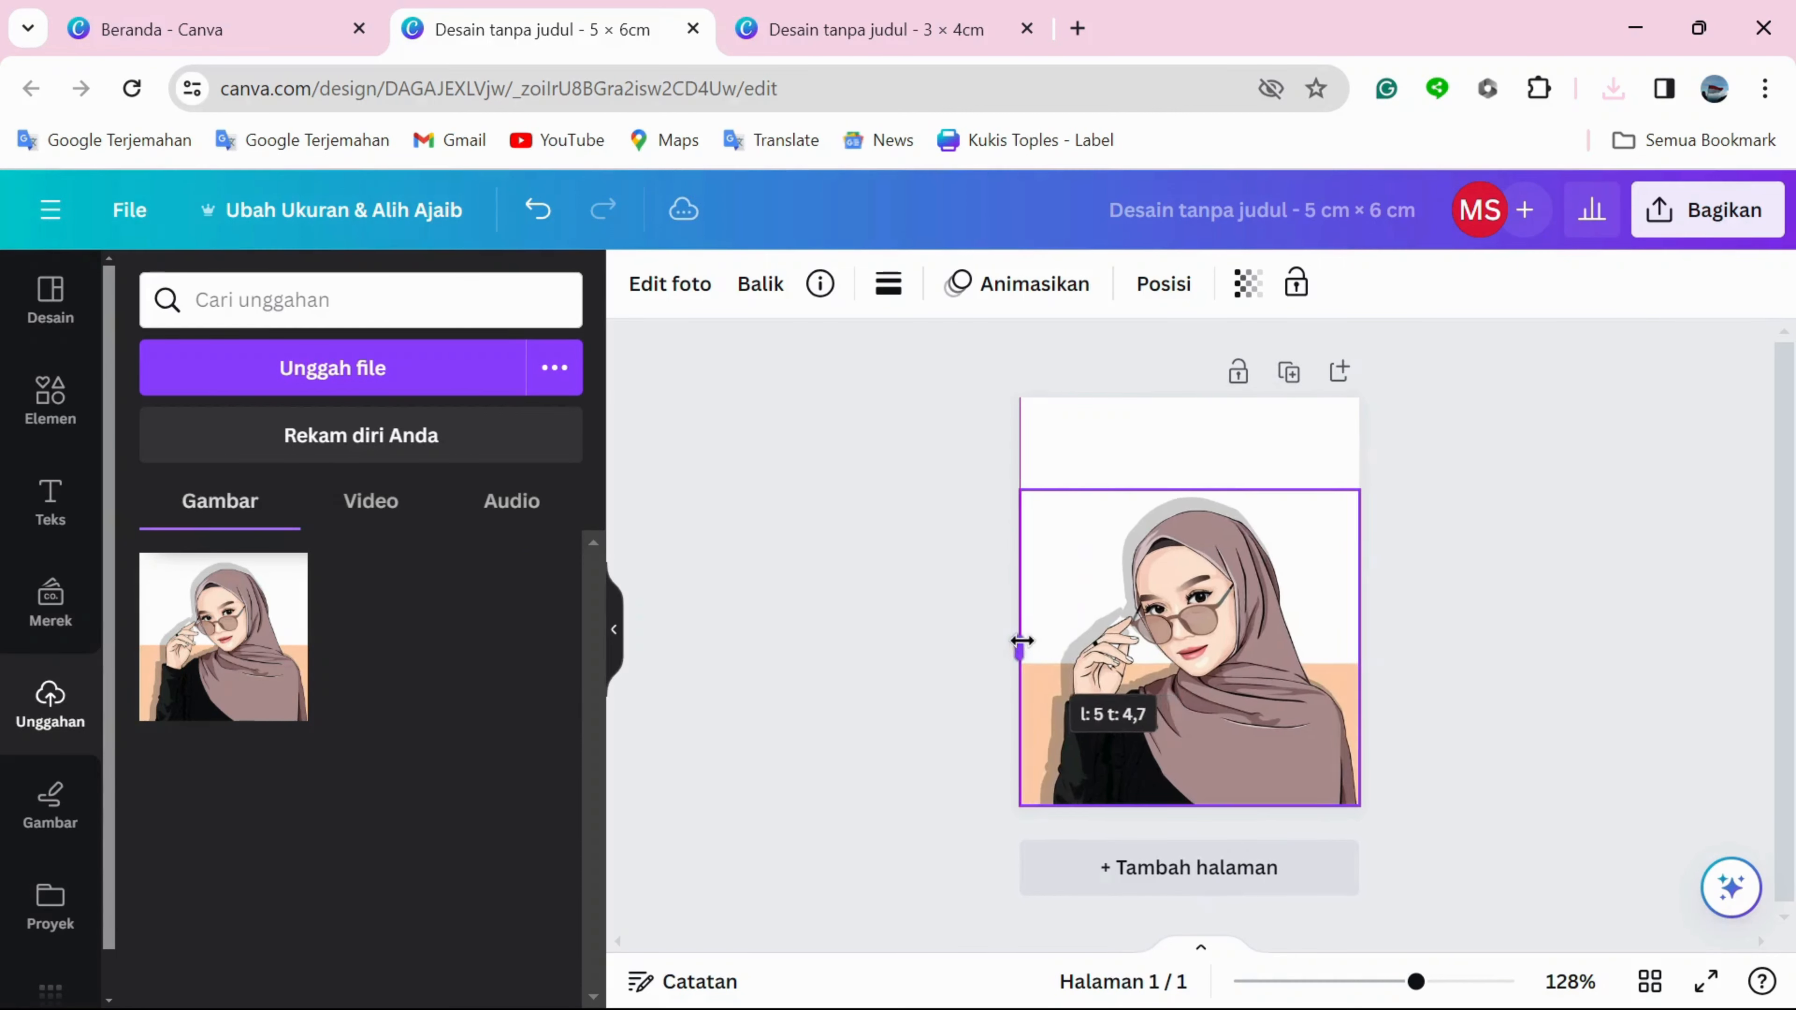